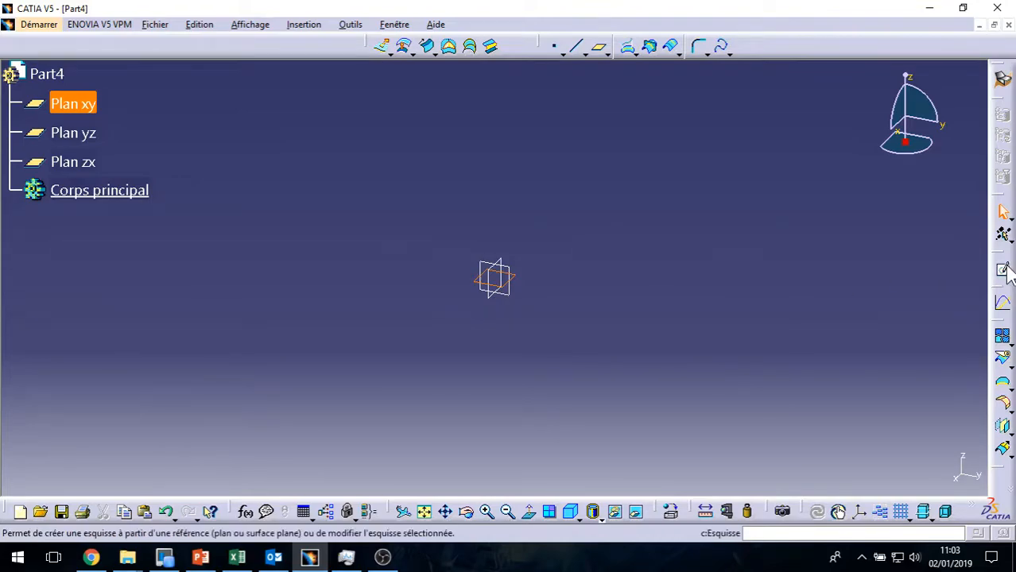
left_click(765, 305)
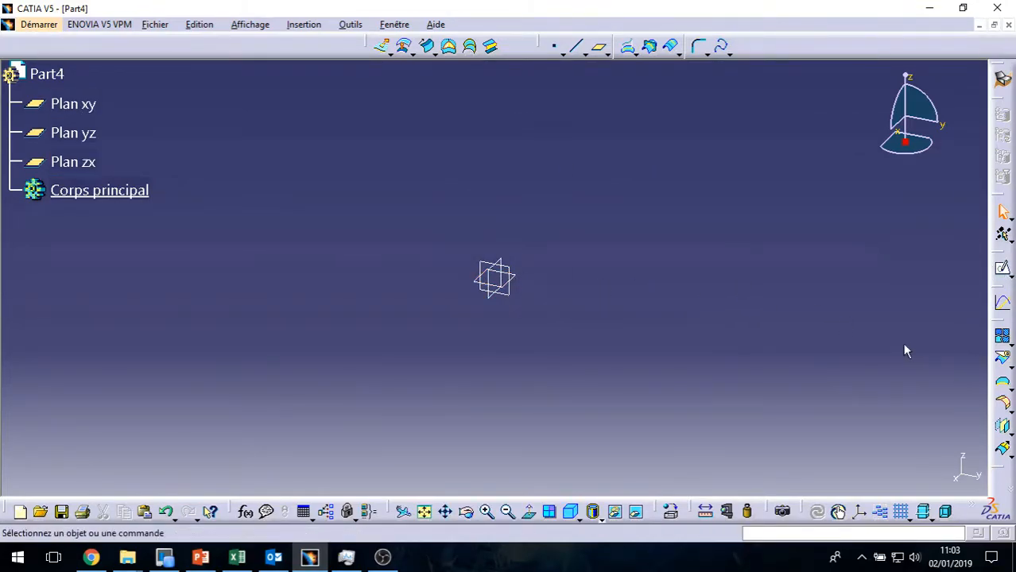
left_click(433, 53)
left_click(383, 49)
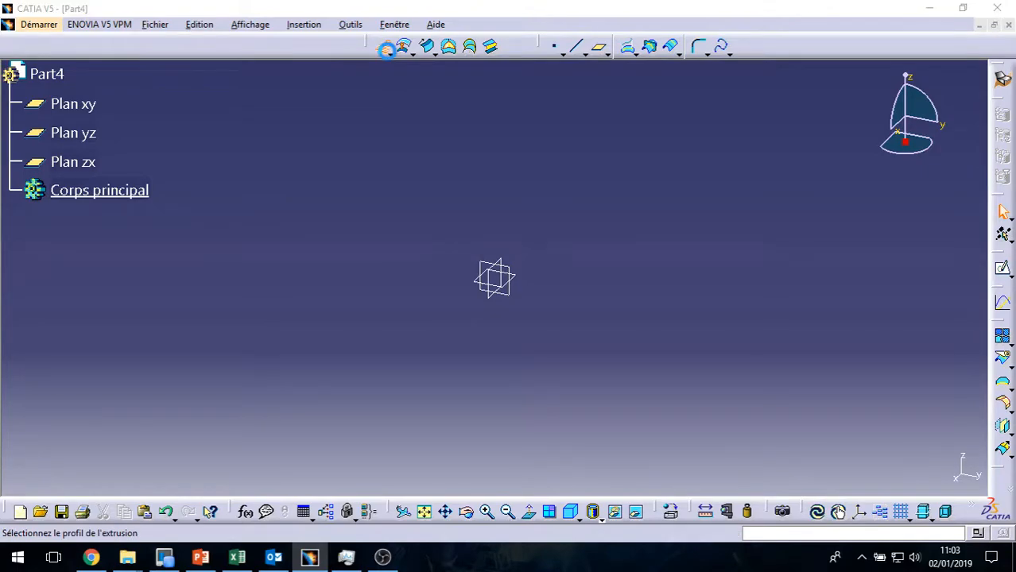
left_click(958, 253)
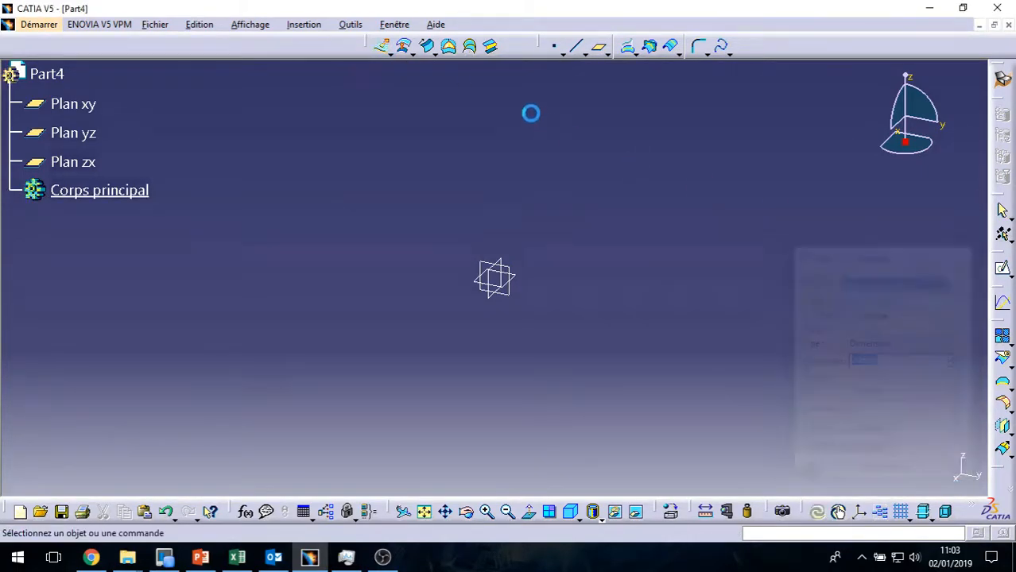
Start a cylinder surface centred on a new point at coordinates 0, 0, 0 and directed along the Z component.
left_click(407, 51)
left_click_drag(404, 69, 256, 48)
left_click(332, 48)
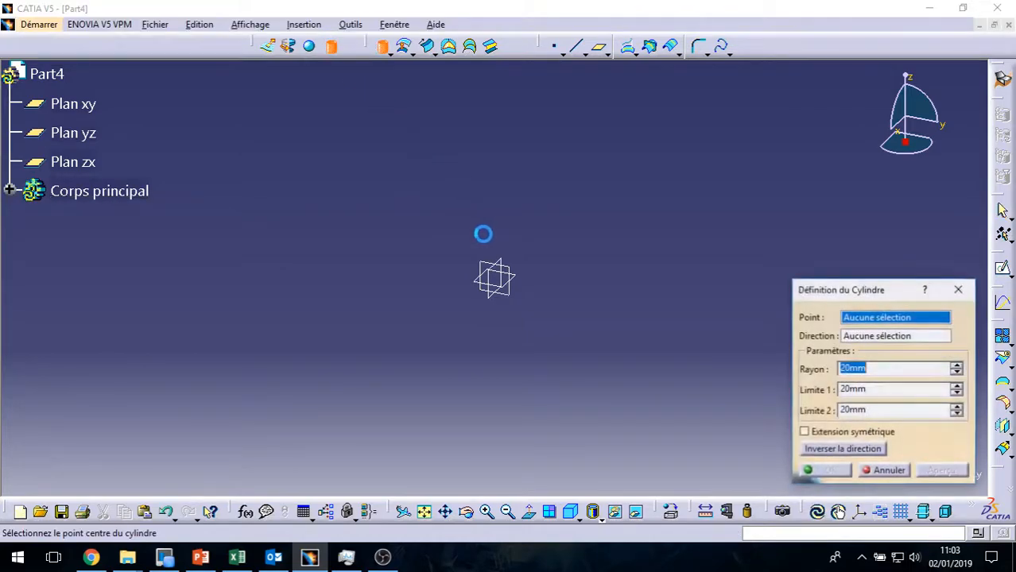
right_click(878, 318)
left_click(894, 324)
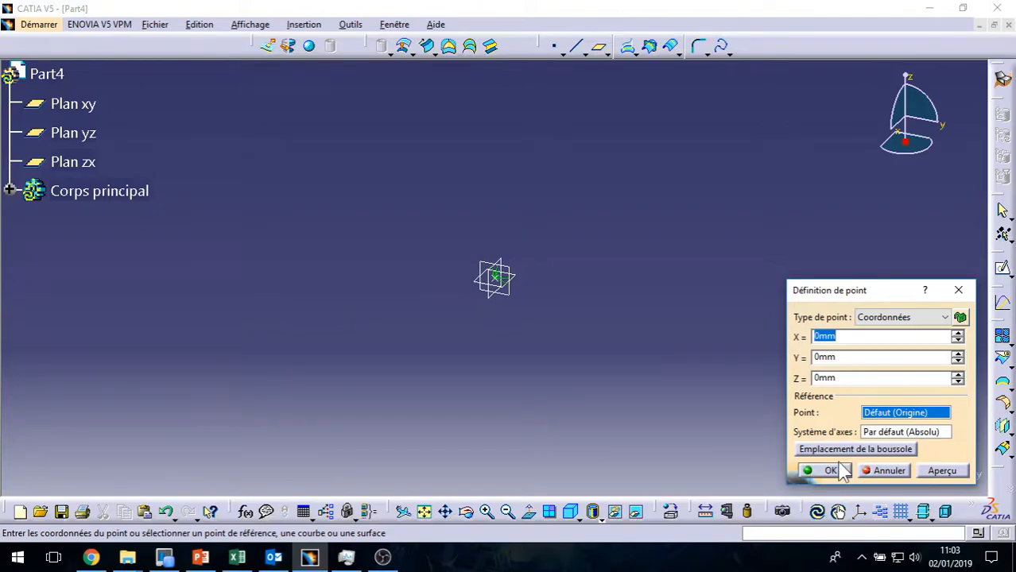
left_click(841, 471)
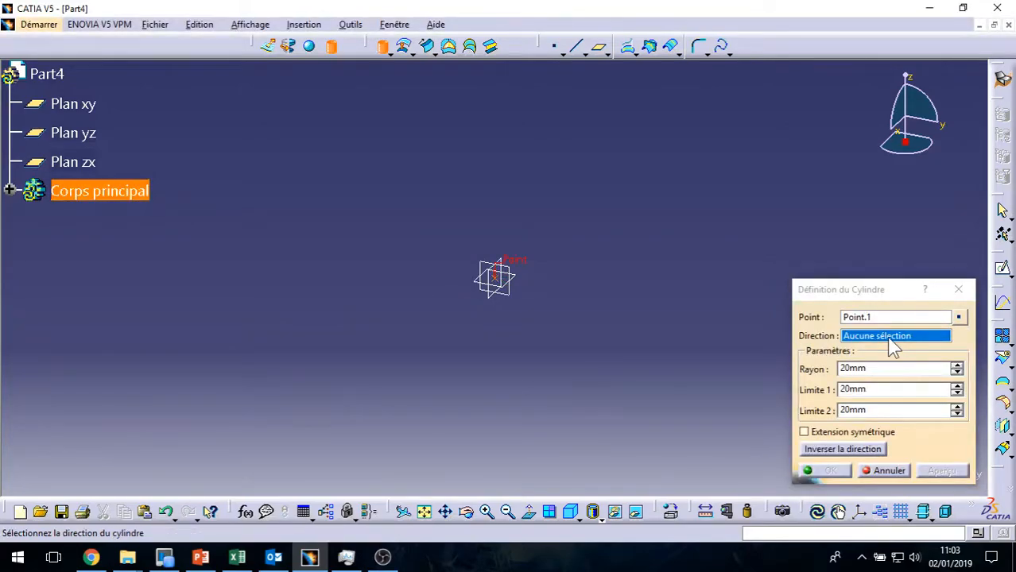
right_click(885, 336)
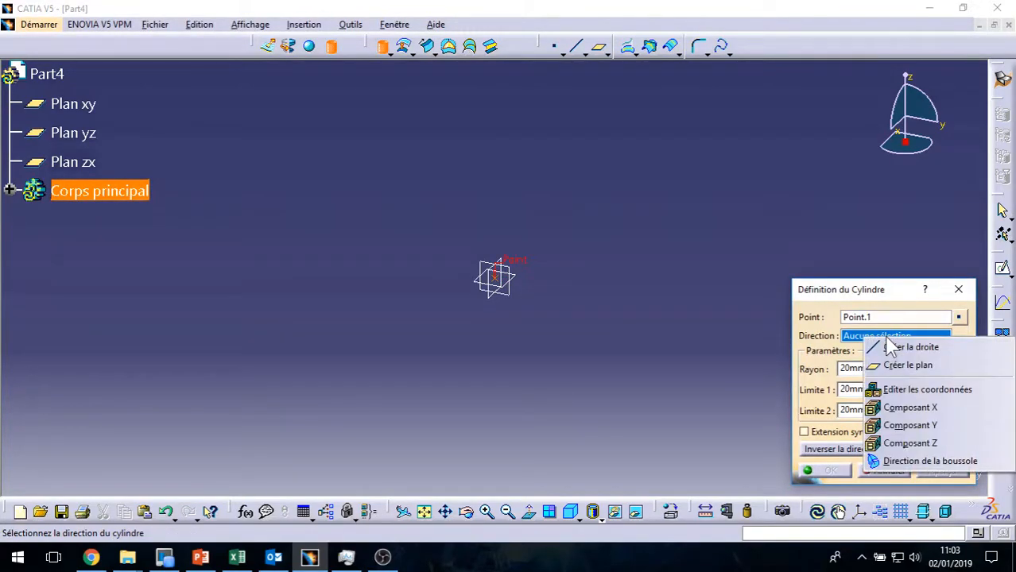
left_click(930, 442)
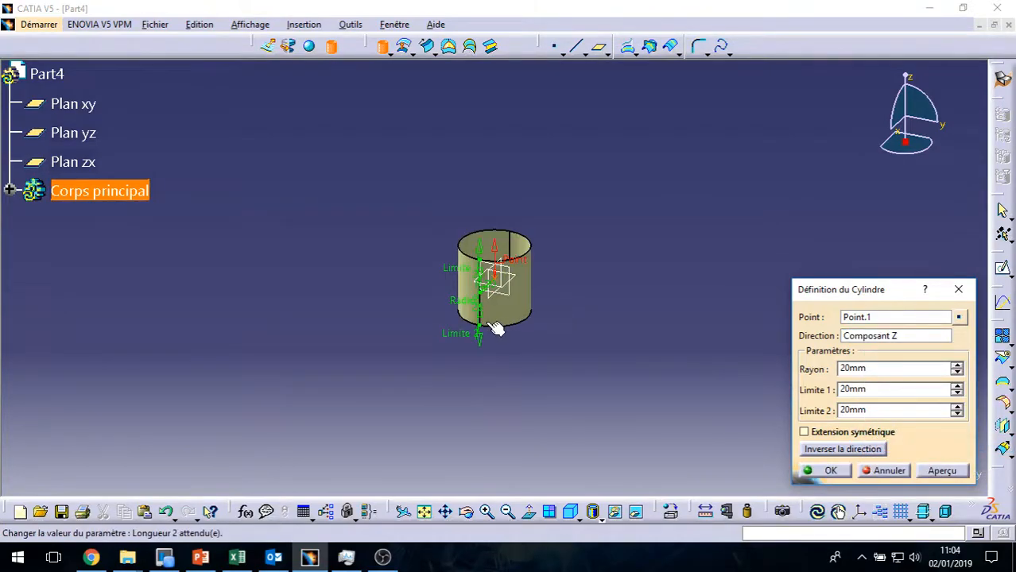
Size the cylinder with limit 2 at 0 mm, a radius of 31 mm and limit 1 at 98 mm, and create it.
left_click_drag(480, 353, 477, 386)
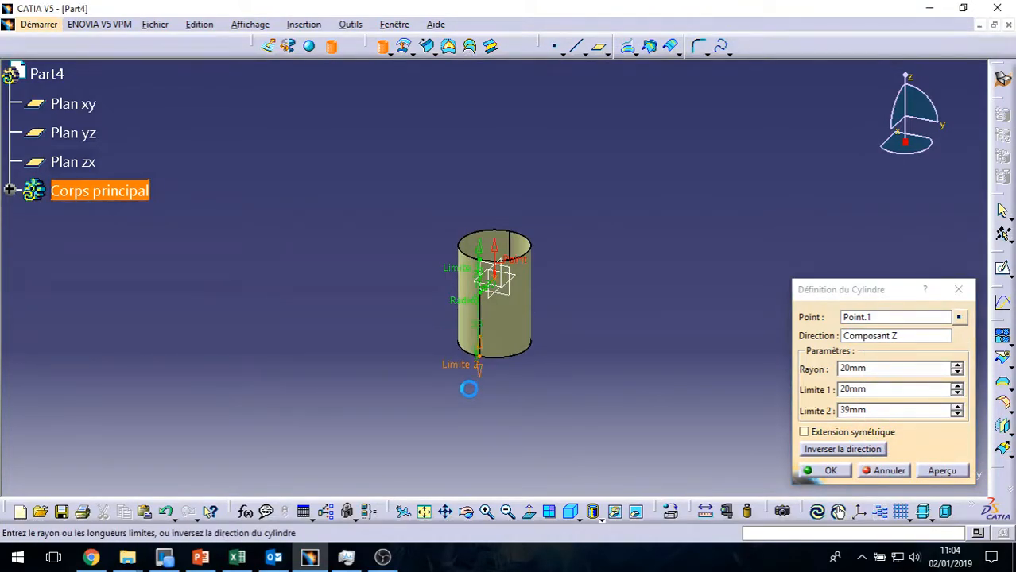
type("0")
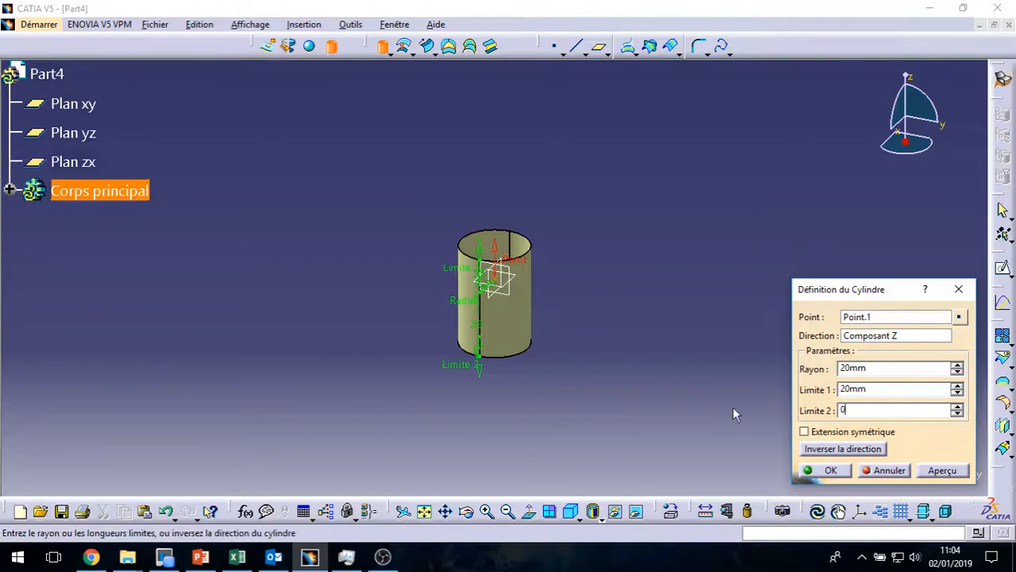
left_click(559, 377)
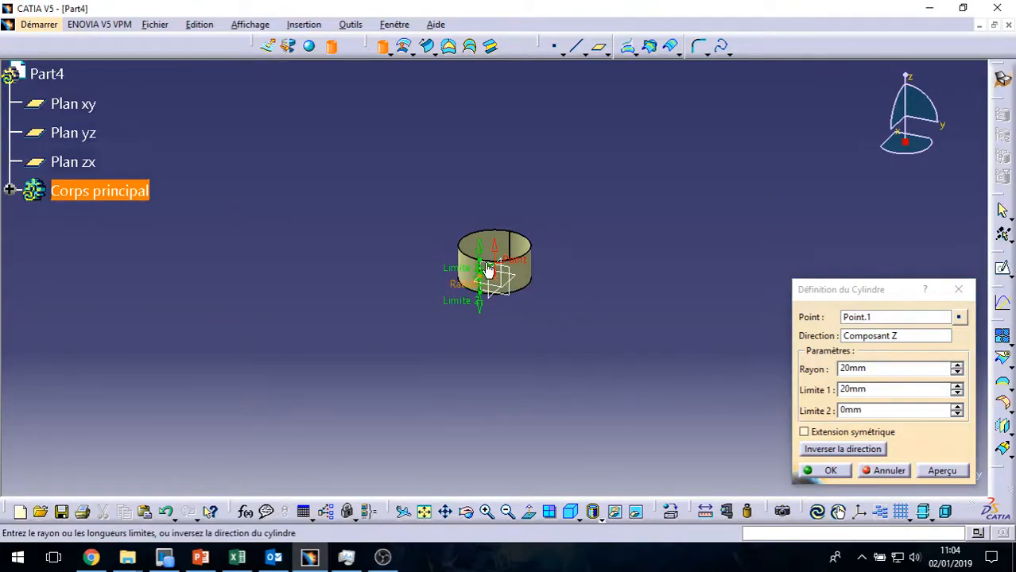
left_click_drag(481, 251, 481, 163)
middle_click_drag(513, 350, 457, 236)
left_click_drag(451, 226, 432, 222)
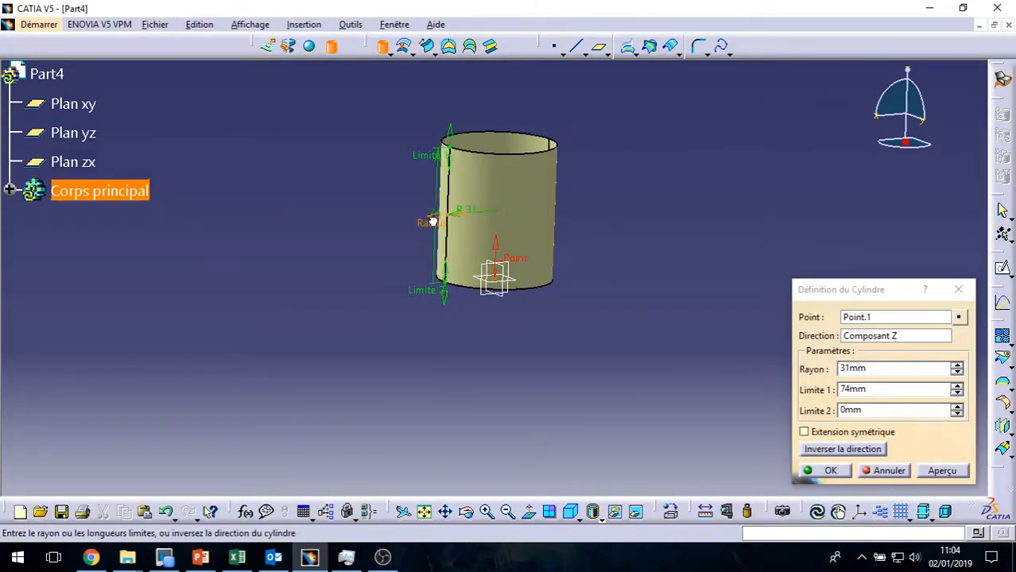
left_click_drag(449, 136, 450, 101)
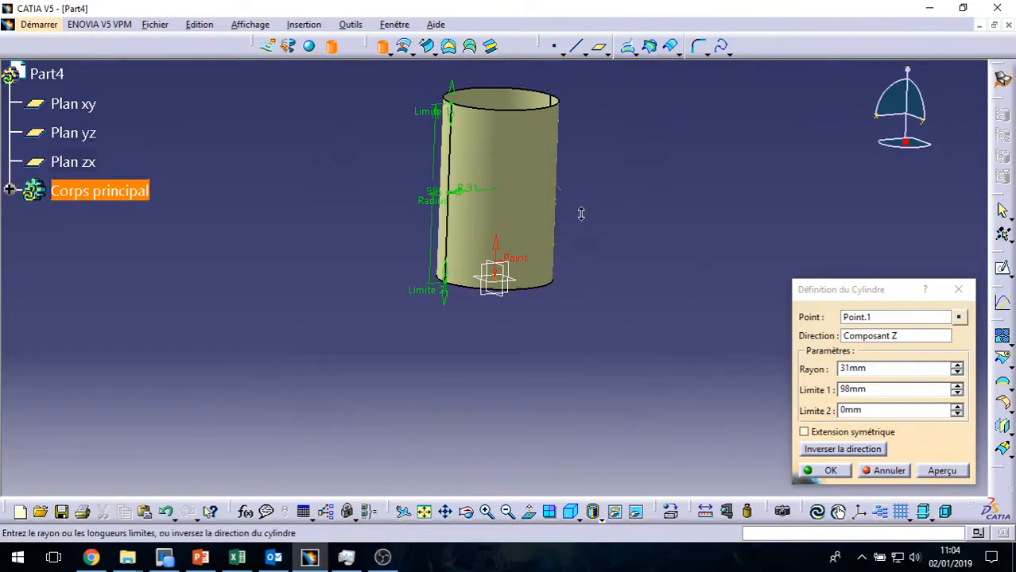
middle_click_drag(581, 213, 577, 295, "ctrl")
left_click(830, 471)
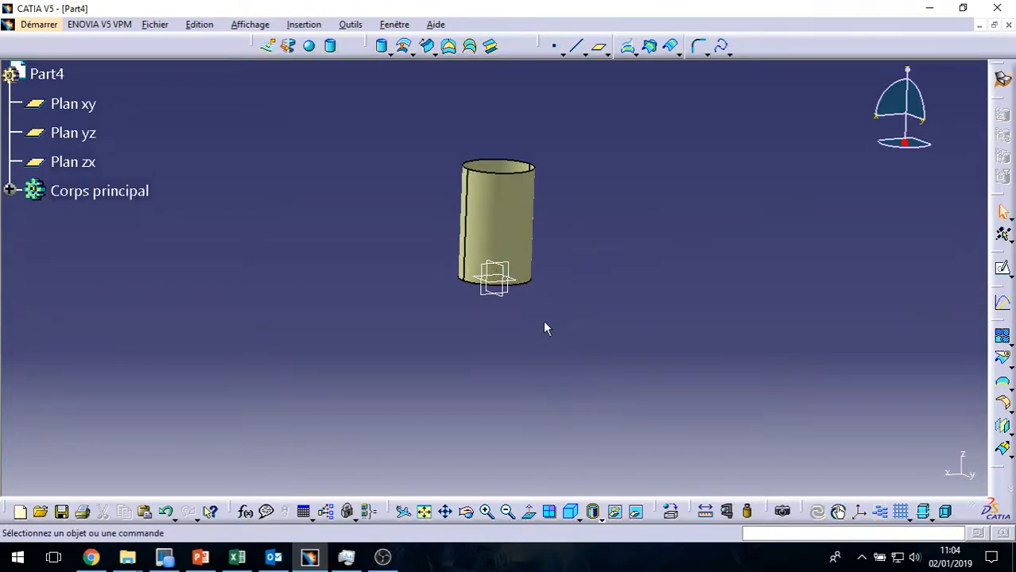
mouse_move(541, 300)
middle_mouse_down()
mouse_move(574, 322)
mouse_move(520, 330)
mouse_move(541, 313)
middle_mouse_up()
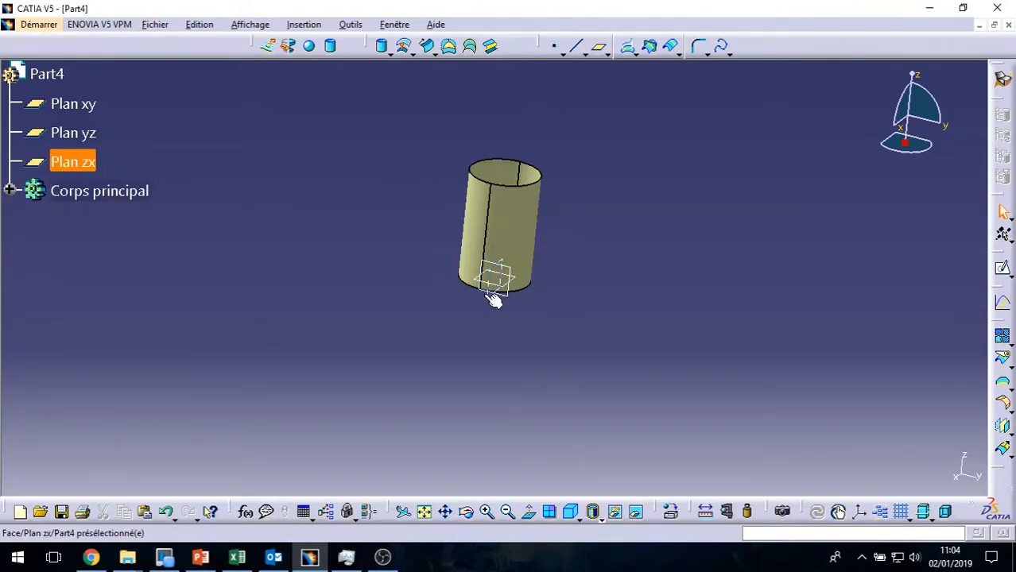
middle_click_drag(510, 295, 438, 266)
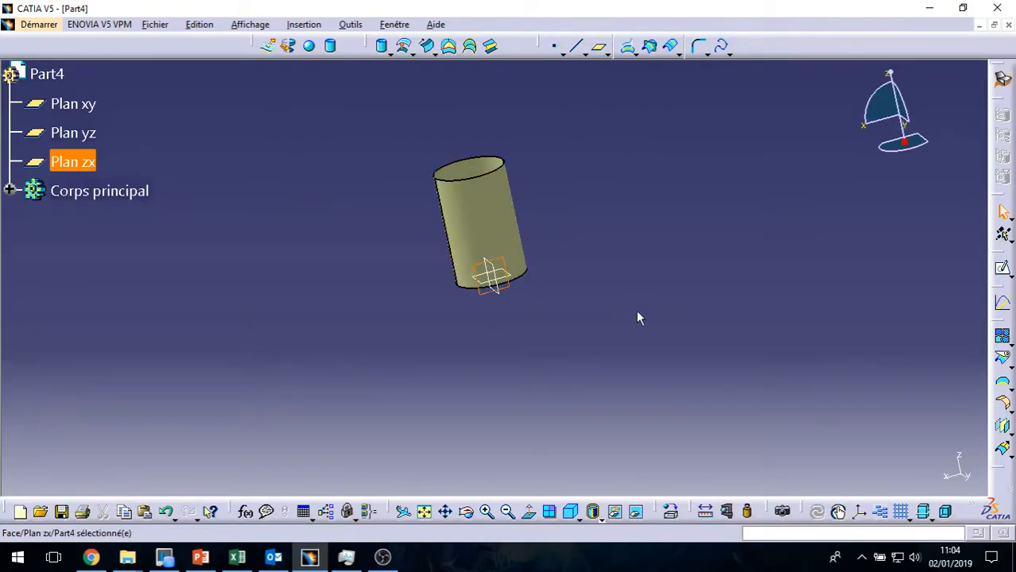
middle_click_drag(555, 272, 533, 311)
left_click(562, 346)
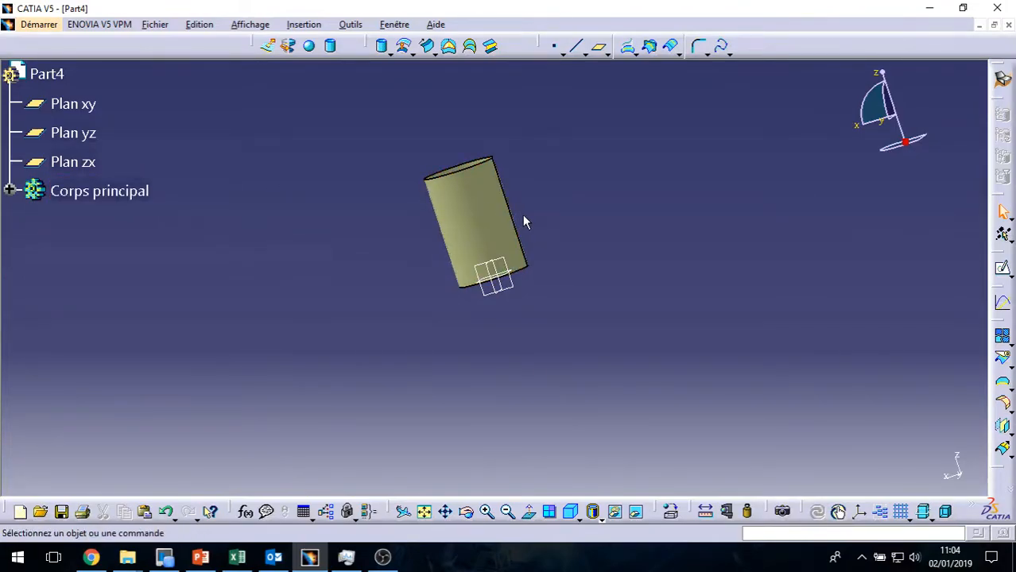
middle_click_drag(447, 285, 528, 284)
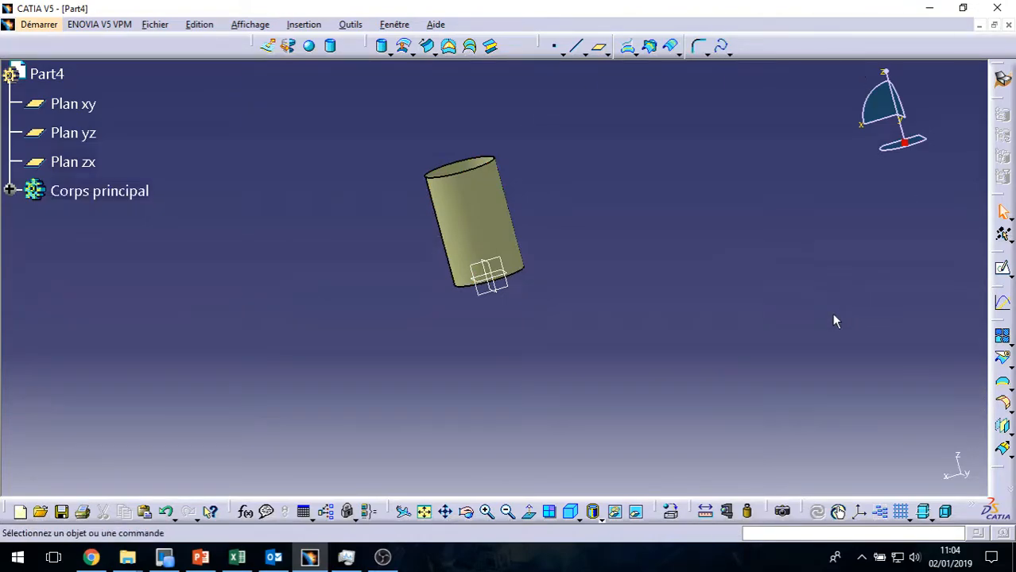
middle_click_drag(306, 243, 560, 305)
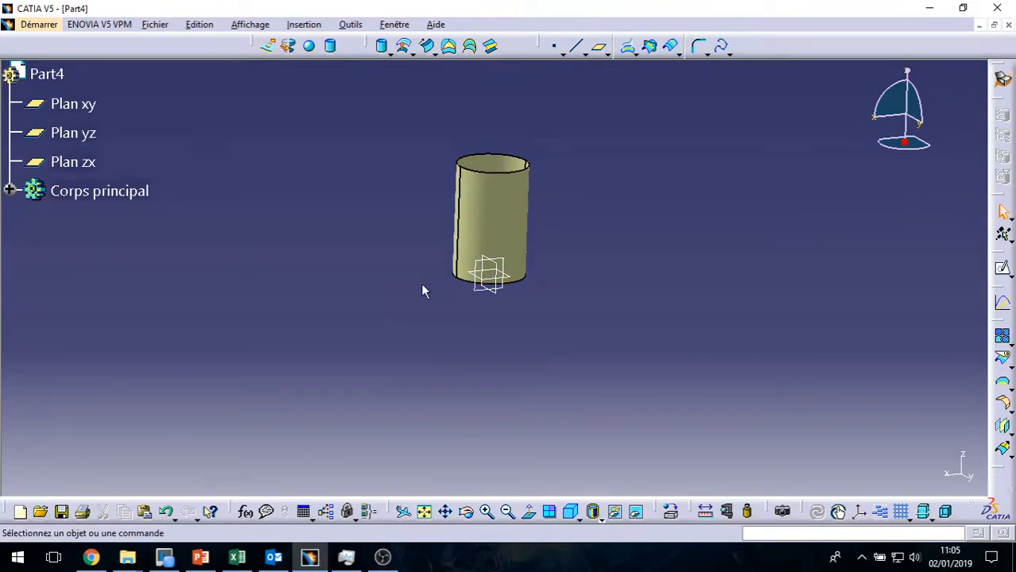
middle_click_drag(447, 284, 548, 295)
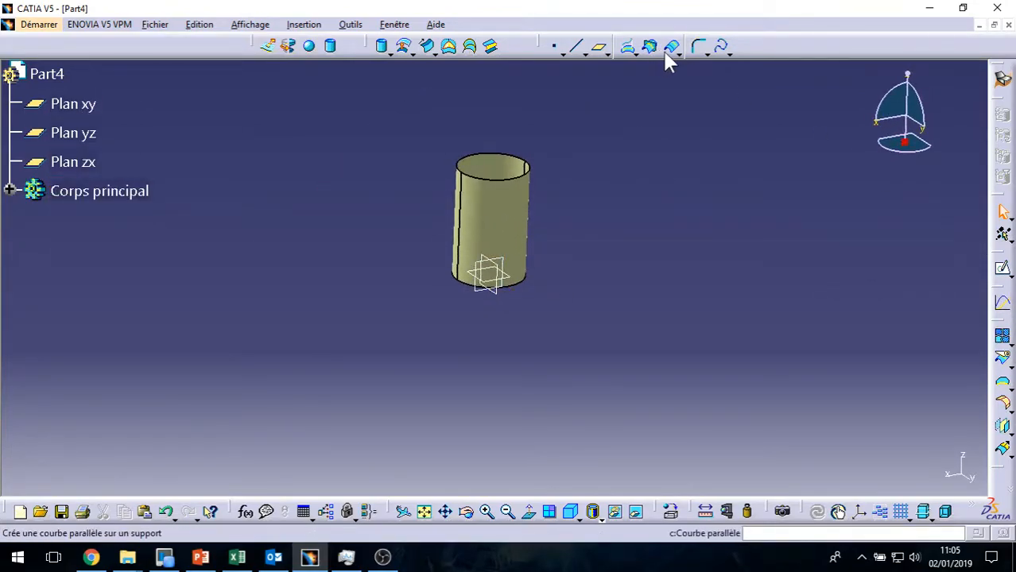
Start a helix curve from a new on-curve point placed about 160 mm along the cylinder's bottom circular edge.
left_click(708, 52)
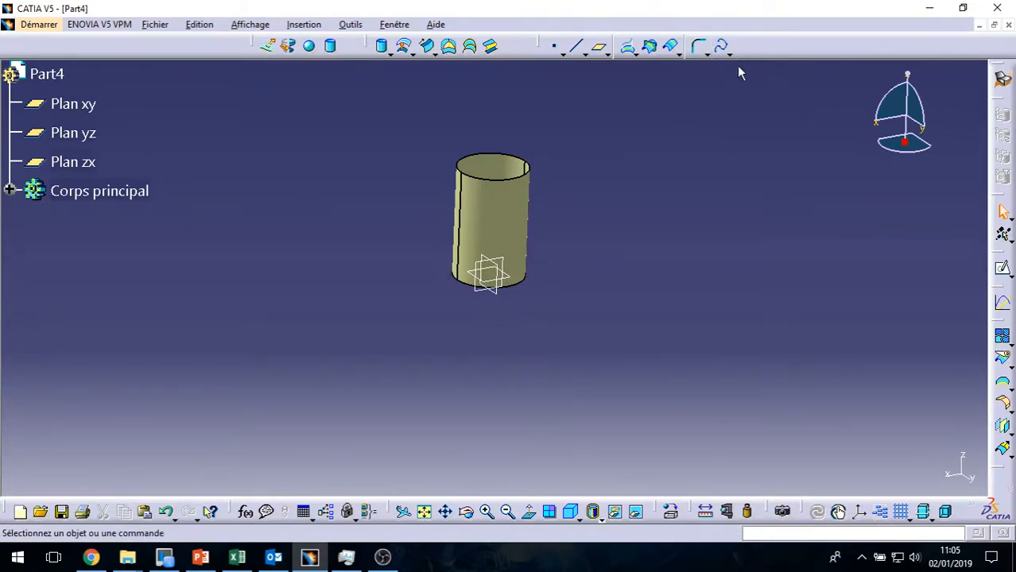
left_click(725, 53)
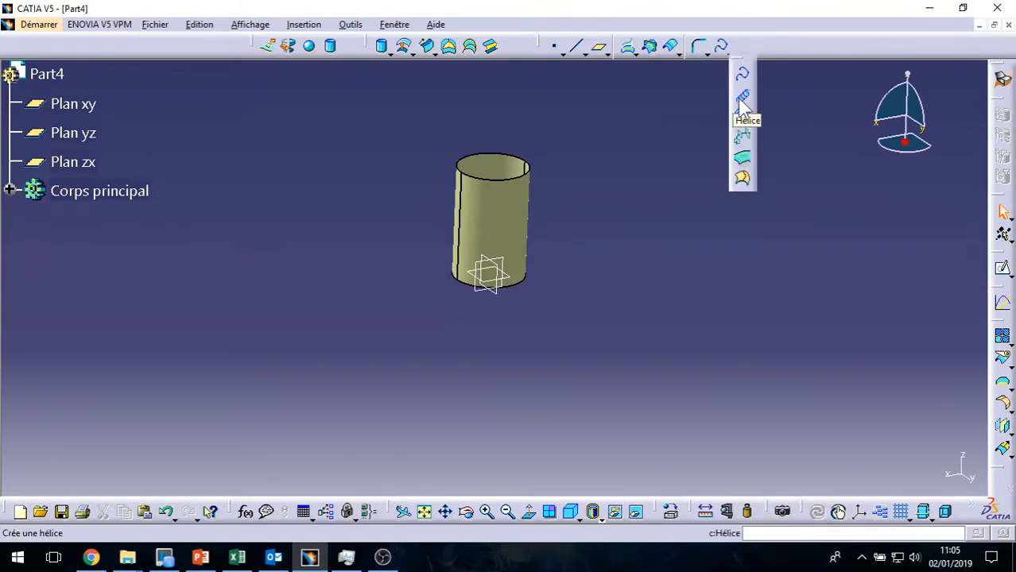
left_click(743, 97)
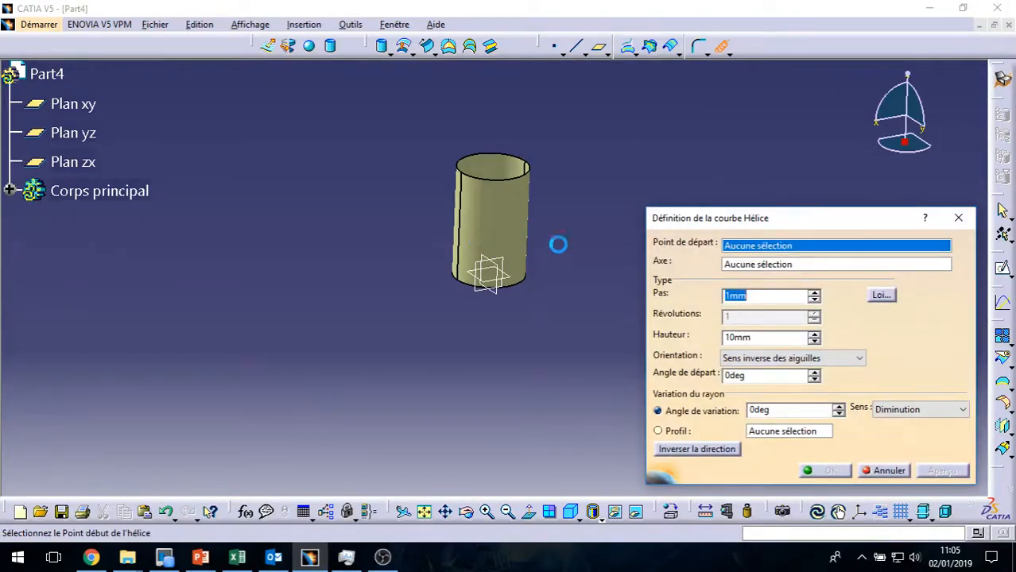
right_click(751, 248)
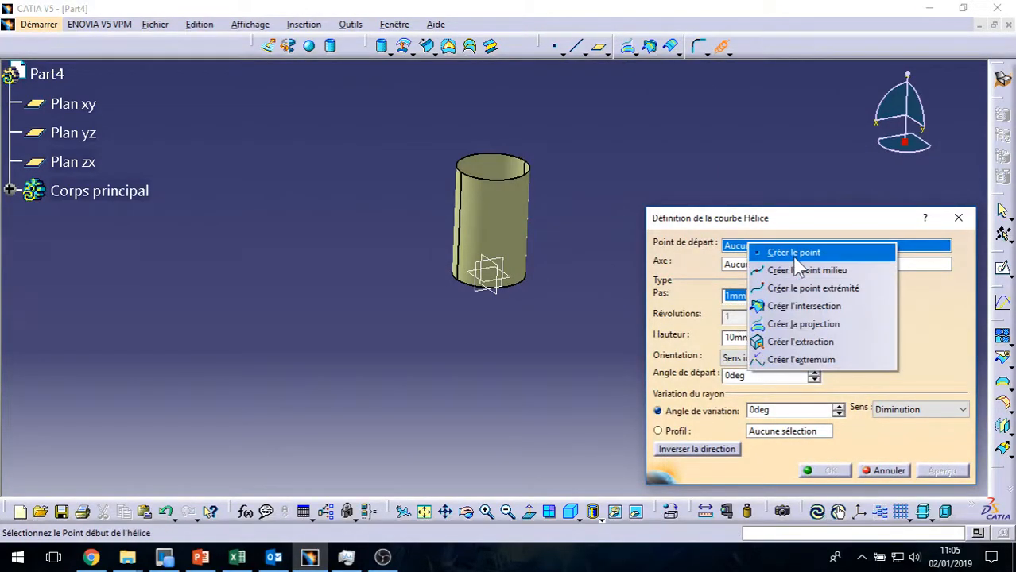
left_click(787, 253)
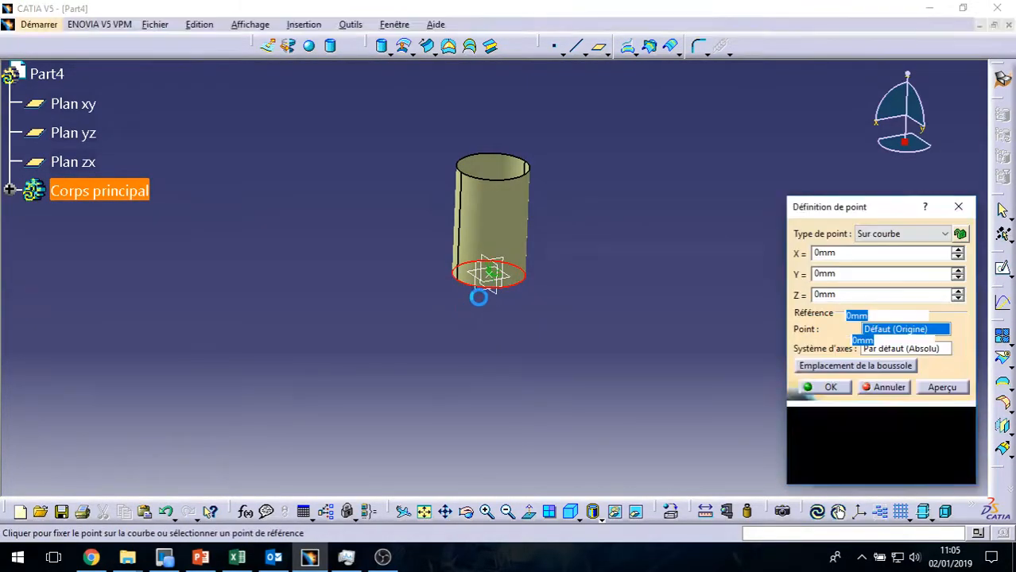
middle_click_drag(494, 329, 496, 429)
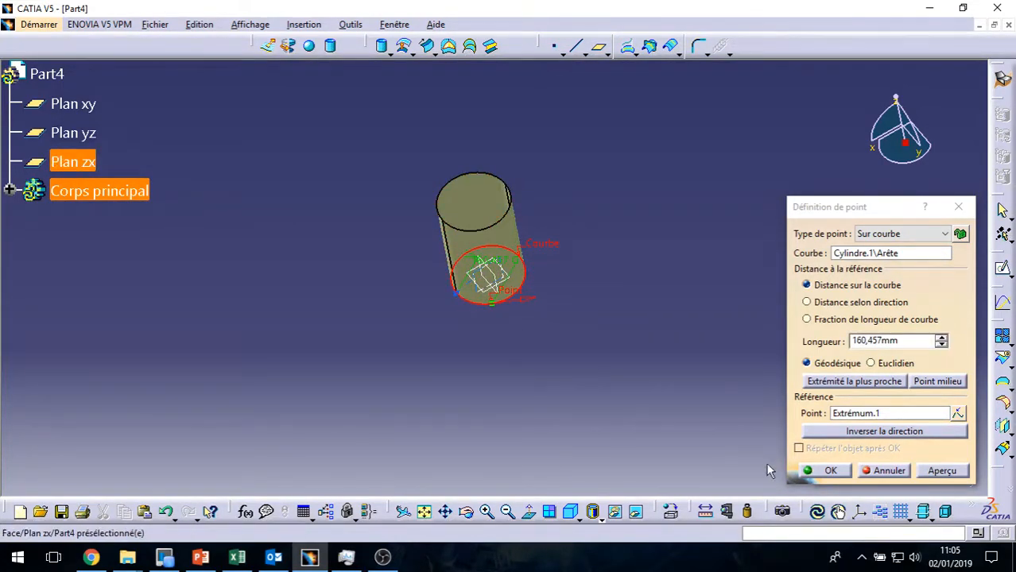
left_click(829, 471)
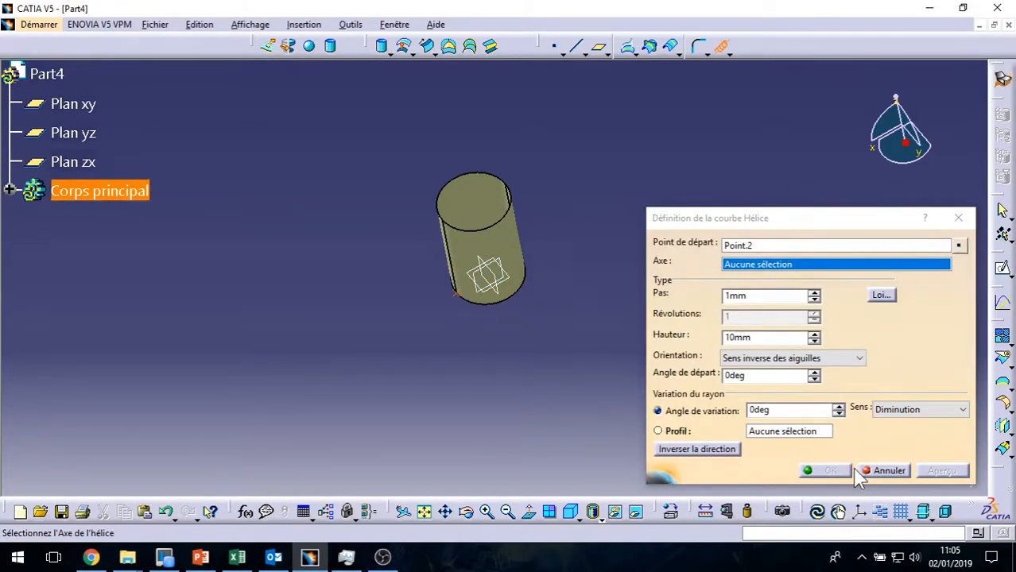
Define the helix around the Z axis with a pitch of 5 mm and a height of 29 mm.
right_click(767, 267)
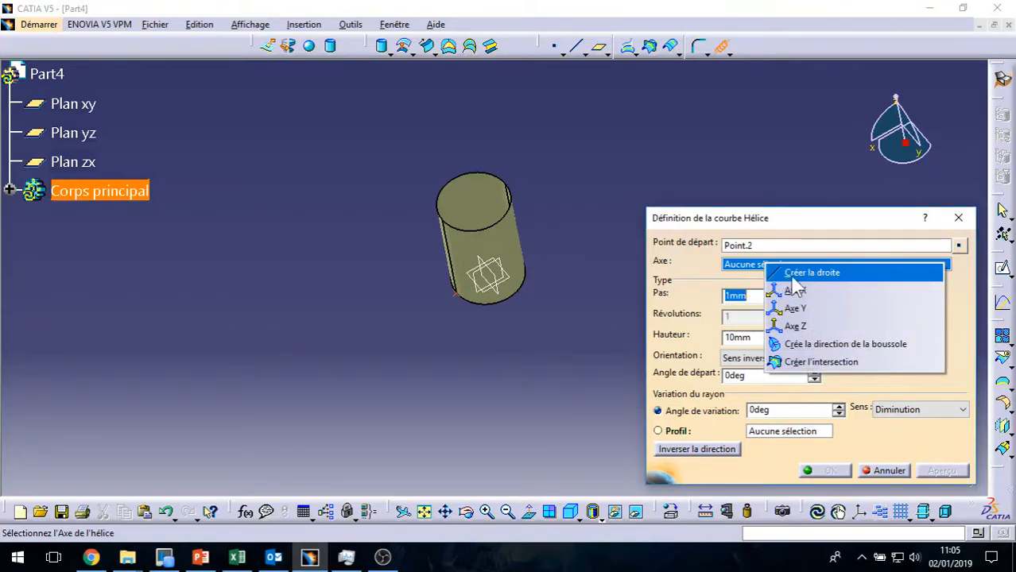
left_click(799, 326)
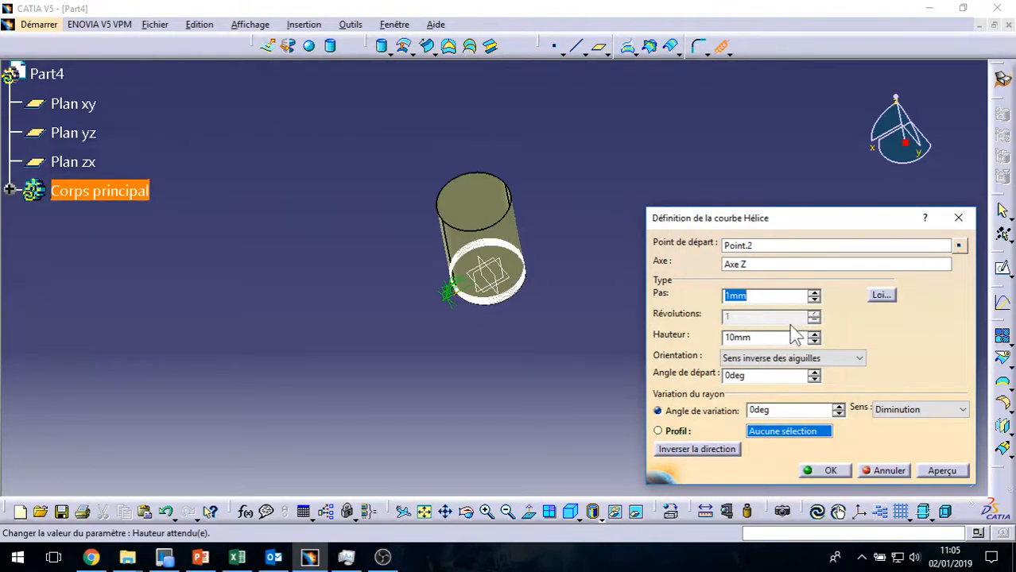
middle_click_drag(476, 364, 552, 137)
middle_click_drag(514, 306, 582, 342)
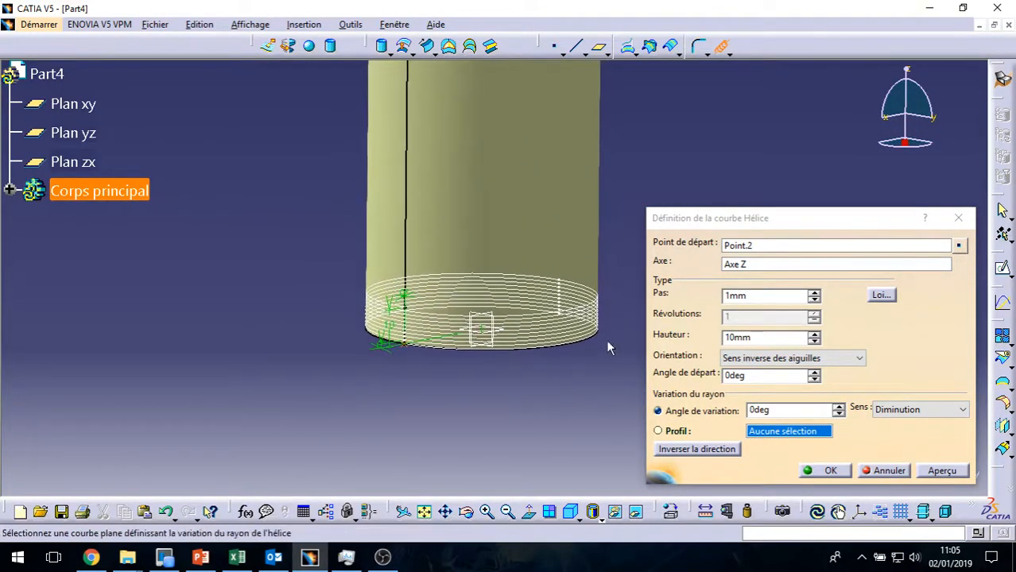
left_click(815, 291)
left_click(814, 292)
left_click(815, 292)
left_click(815, 291)
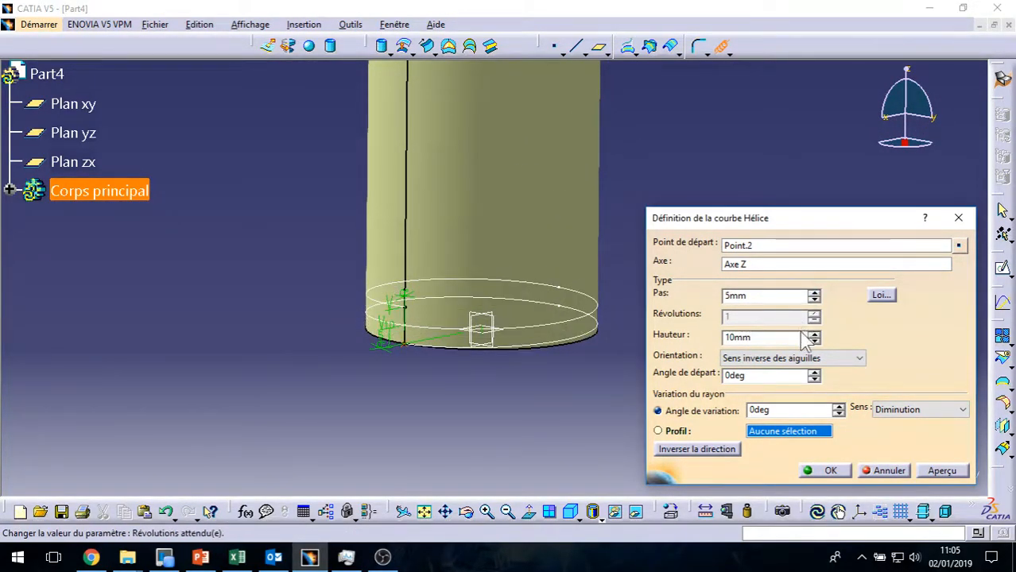
left_click(815, 334)
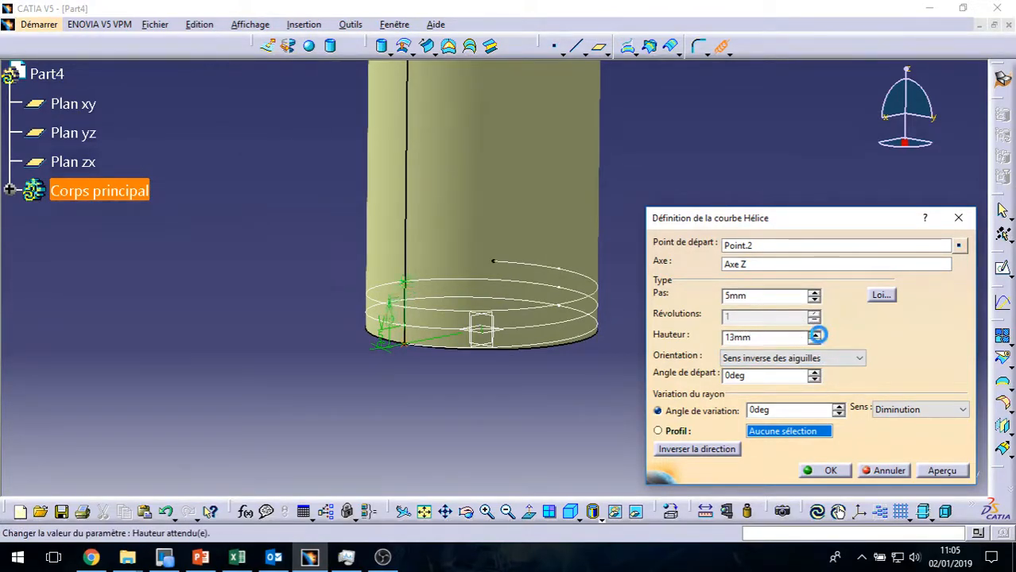
middle_click_drag(317, 238, 309, 330)
Expand the cylinder's parameters in the tree and set the helix height to 98 mm.
left_click(7, 190)
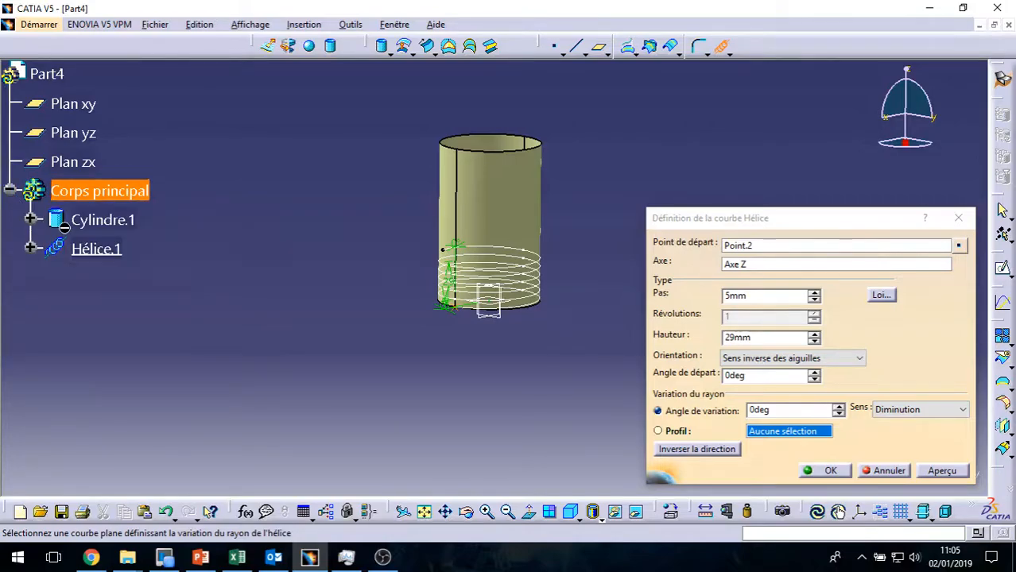
left_click(30, 221)
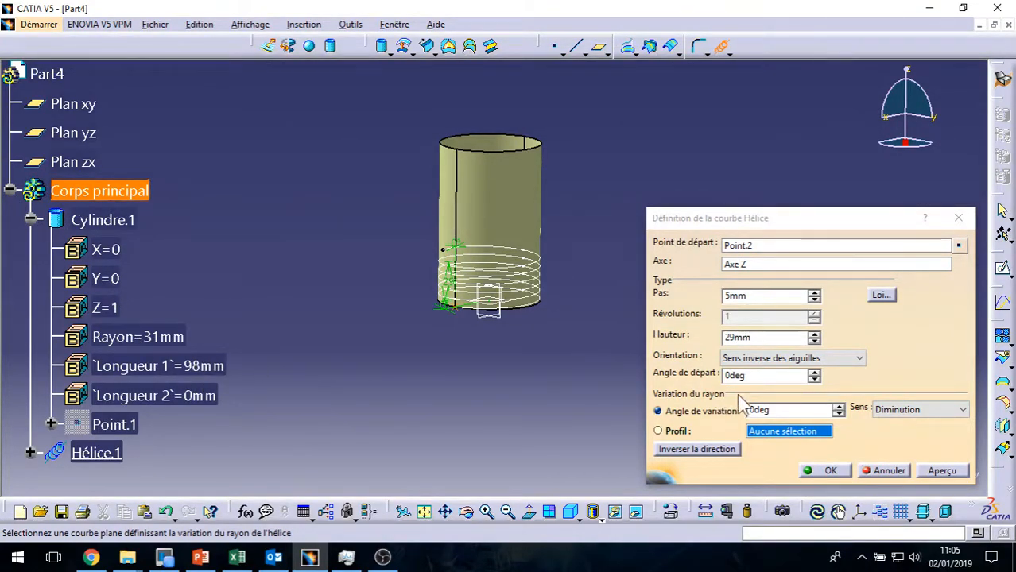
double_click(759, 295)
double_click(775, 340)
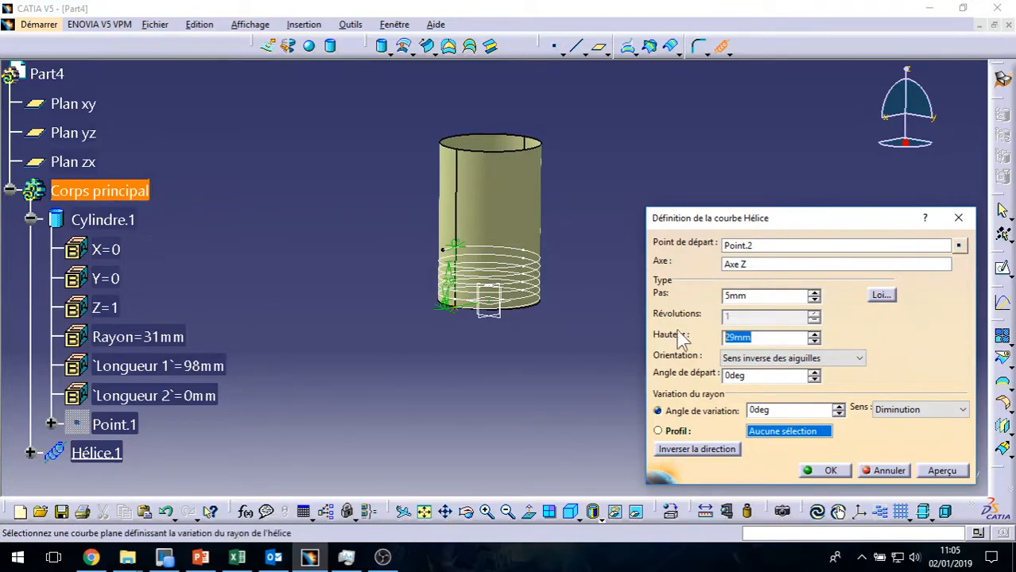
type("98")
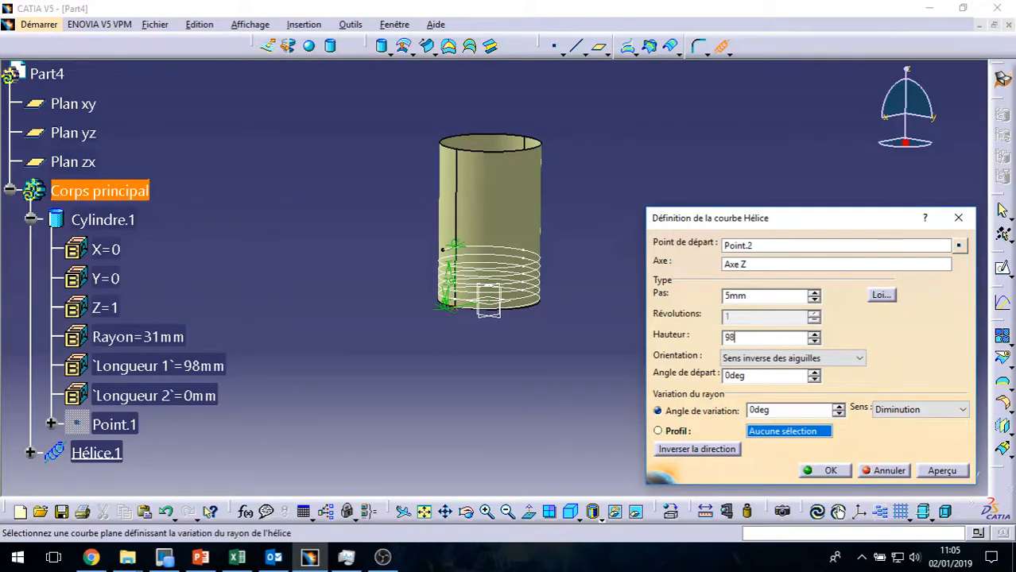
left_click(542, 398)
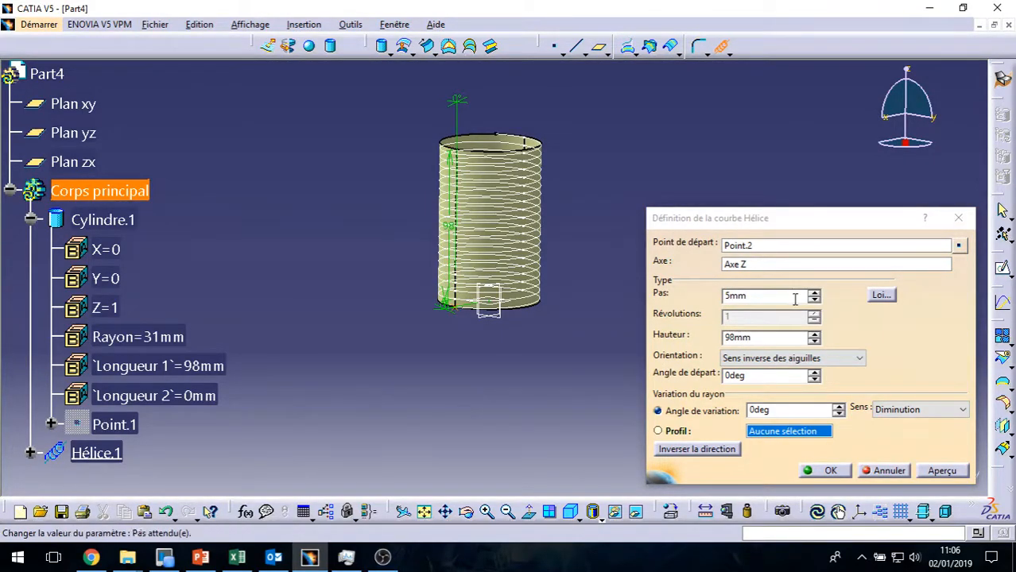
left_click(813, 334)
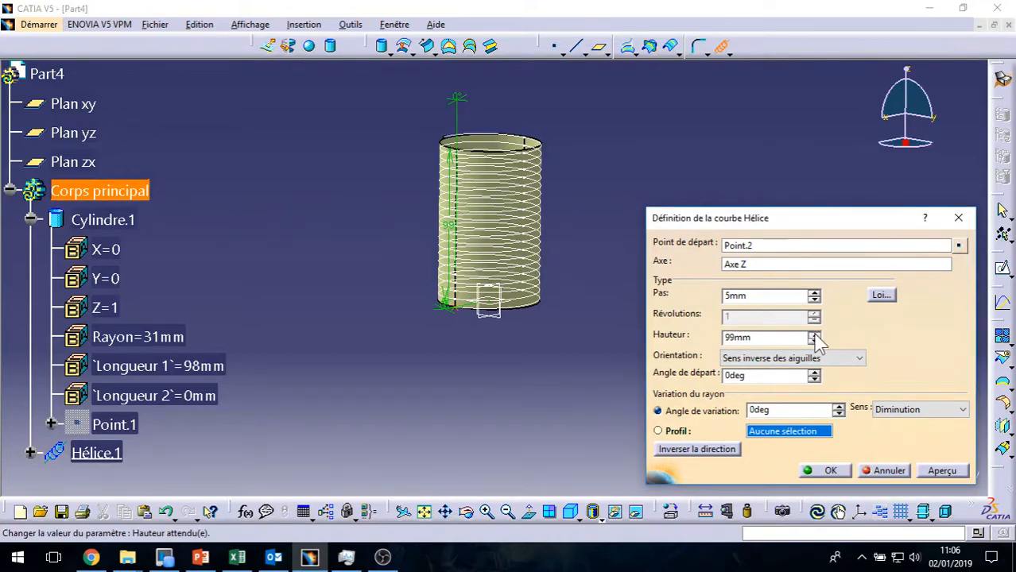
left_click_drag(712, 339, 659, 350)
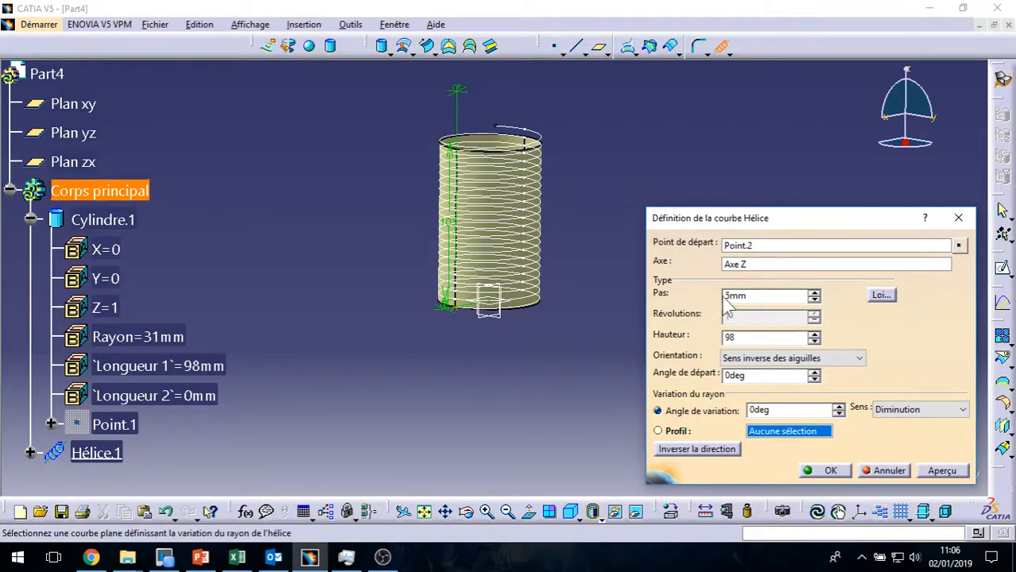
Set the helix pitch to three times the cylinder length using 98*3, preview the curve and create the helix.
left_click(814, 292)
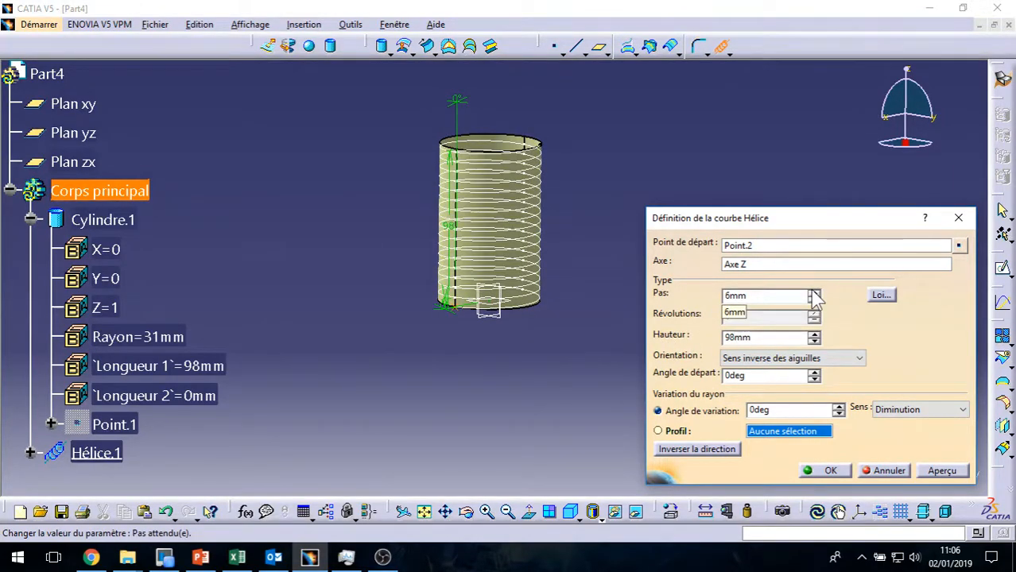
left_click(814, 292)
left_click_drag(814, 292, 698, 293)
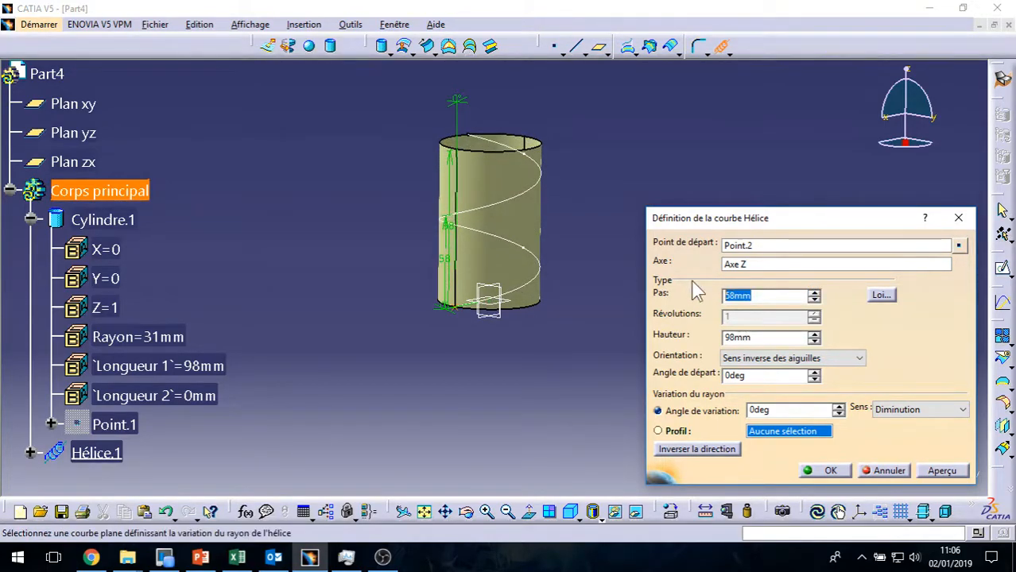
type("98*3")
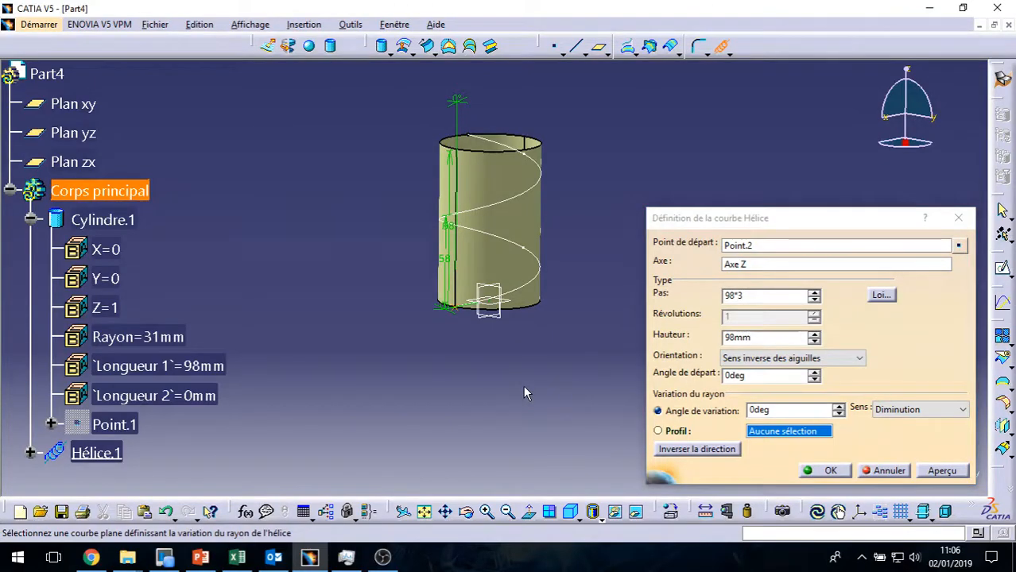
left_click(942, 471)
middle_click_drag(542, 307, 448, 366)
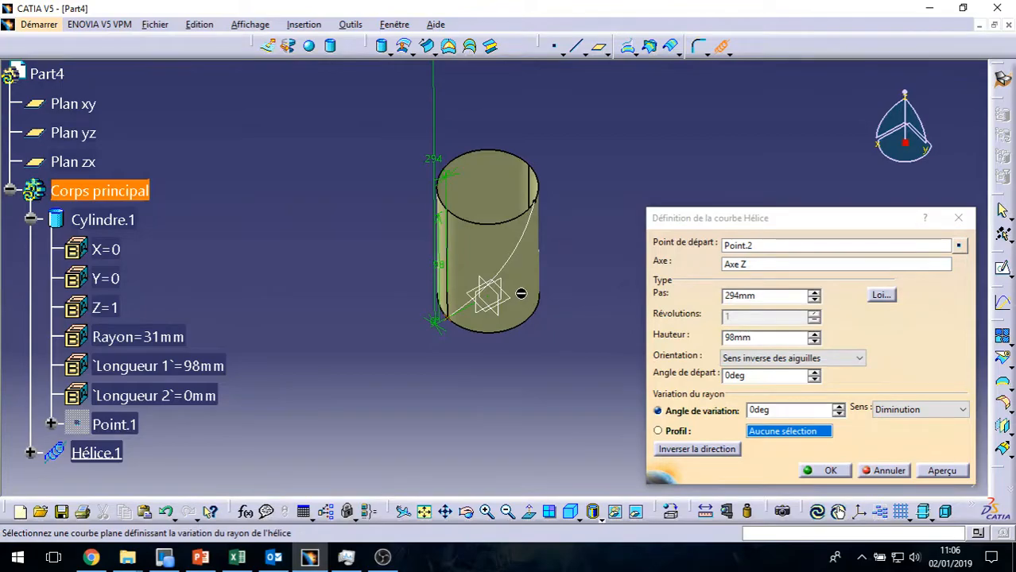
left_click(831, 469)
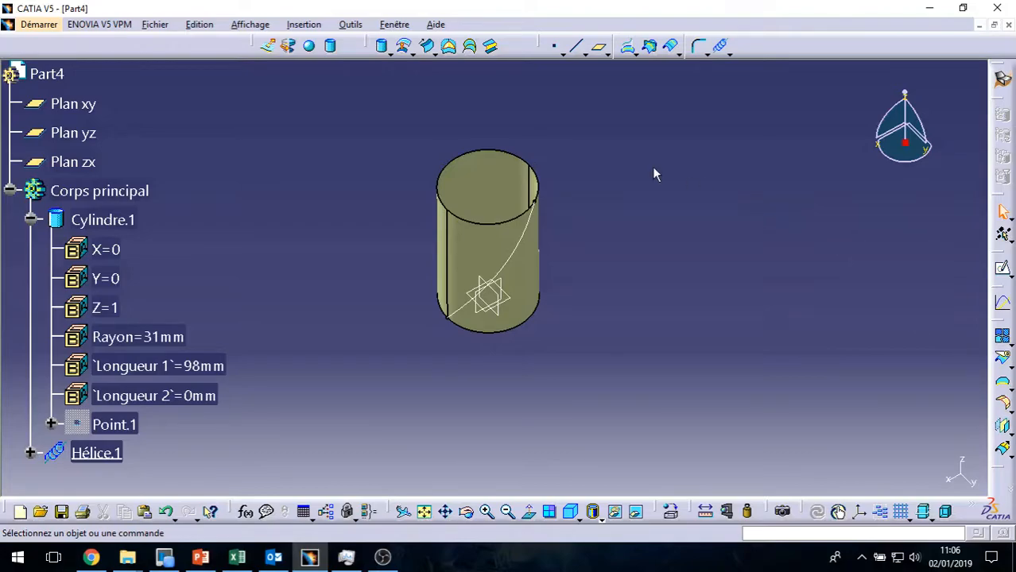
left_click_drag(1003, 328, 922, 215)
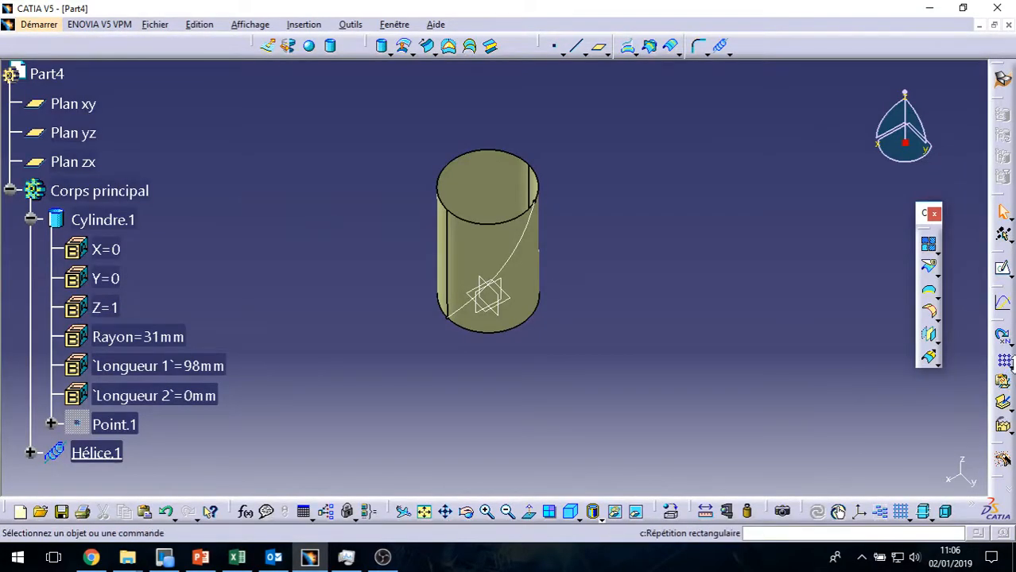
left_click(1004, 362)
left_click(959, 378)
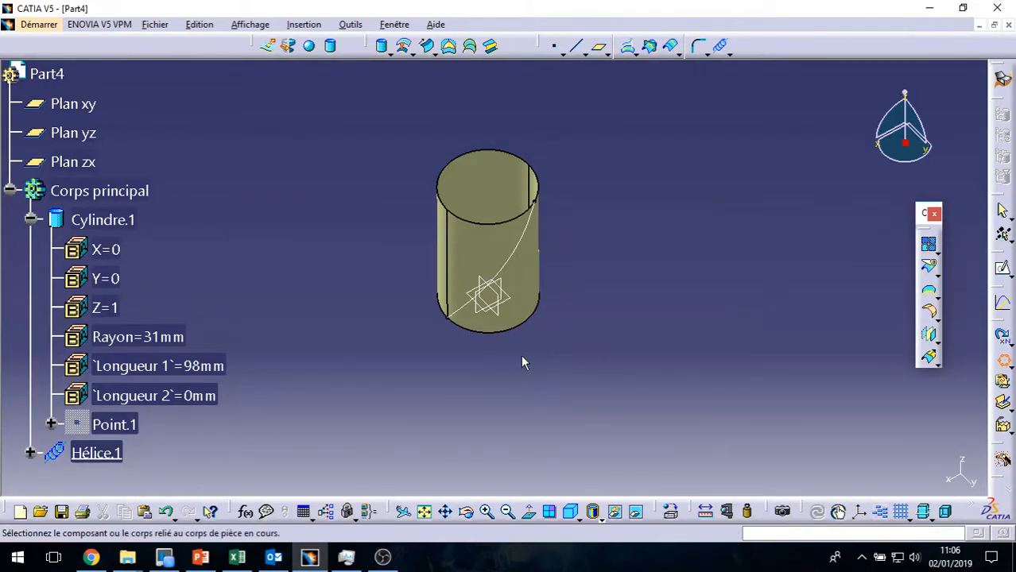
left_click(453, 323)
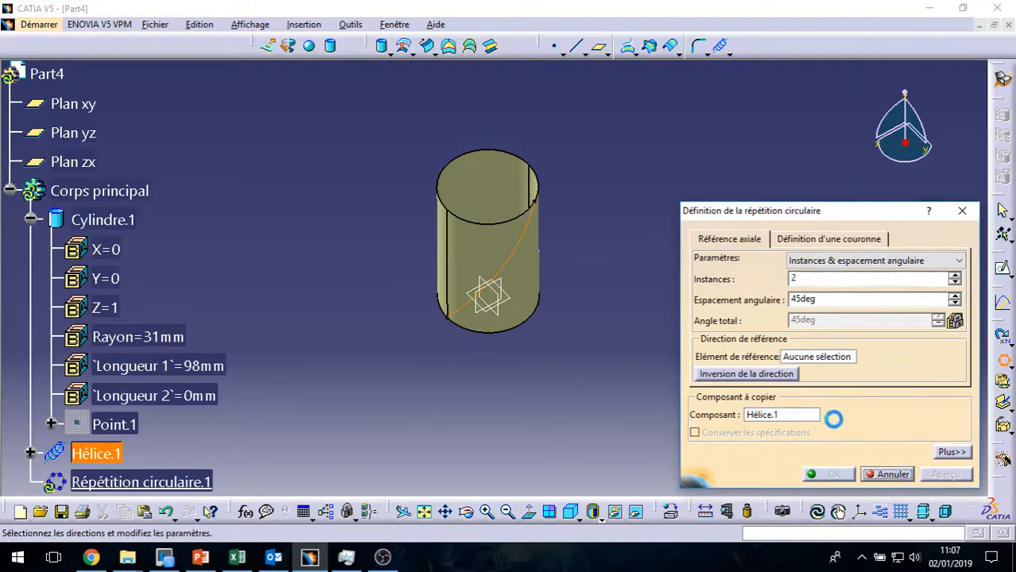
key("Escape")
Create a coordinates-type point at 0, 0, 0 mm referenced to the helix's starting point on the cylinder's bottom edge.
left_click(556, 47)
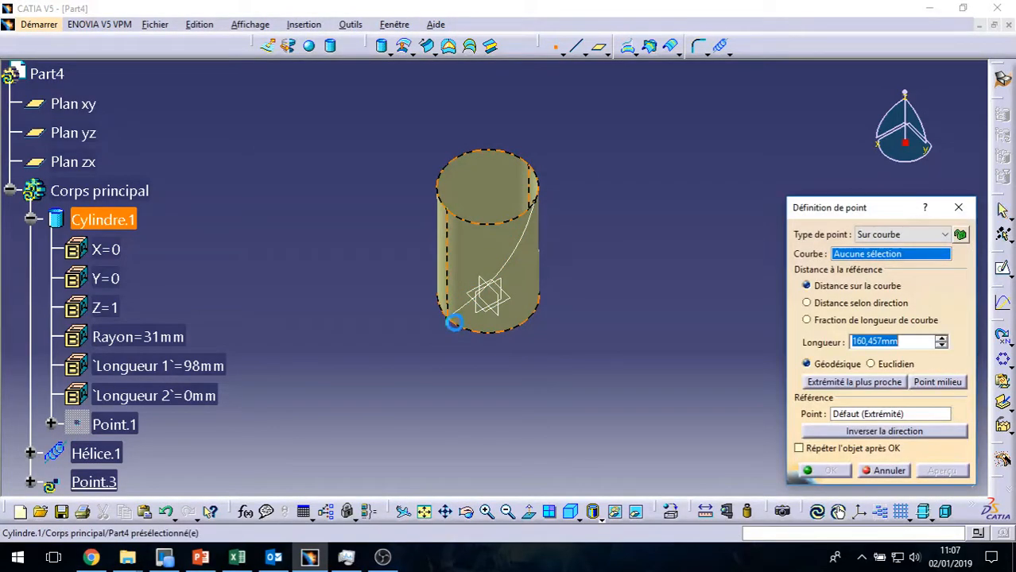
left_click(453, 321)
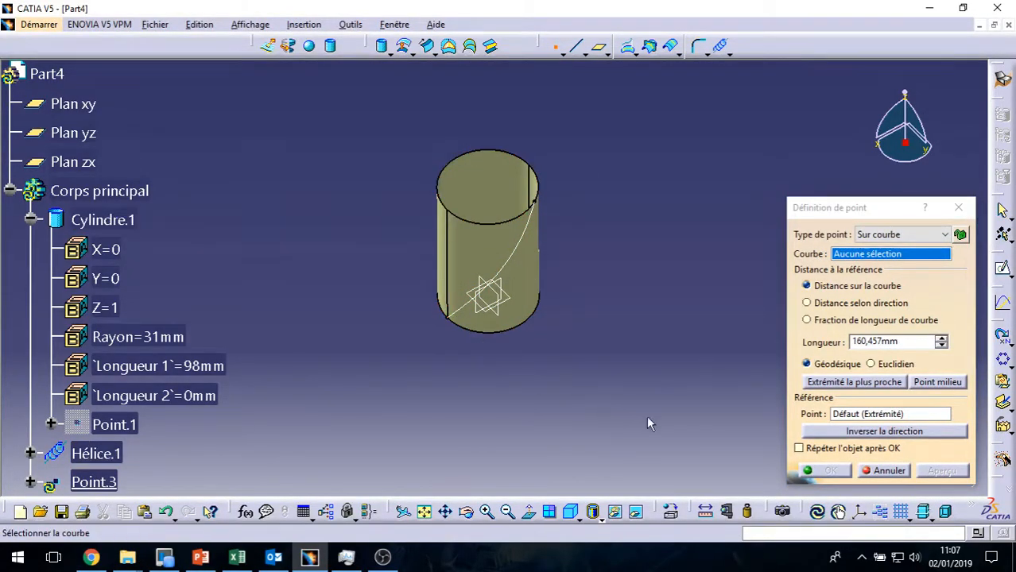
left_click(944, 235)
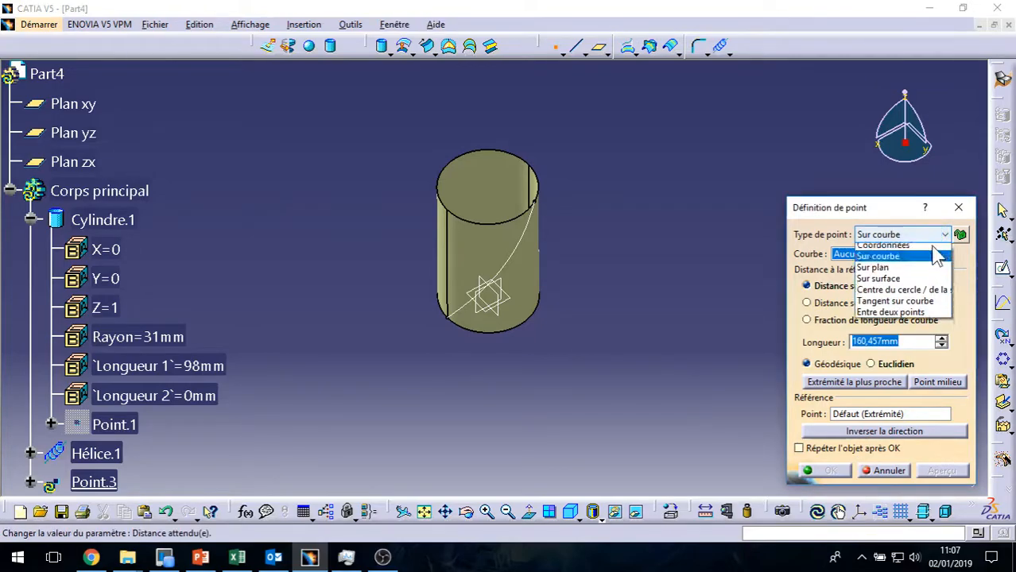
left_click(910, 247)
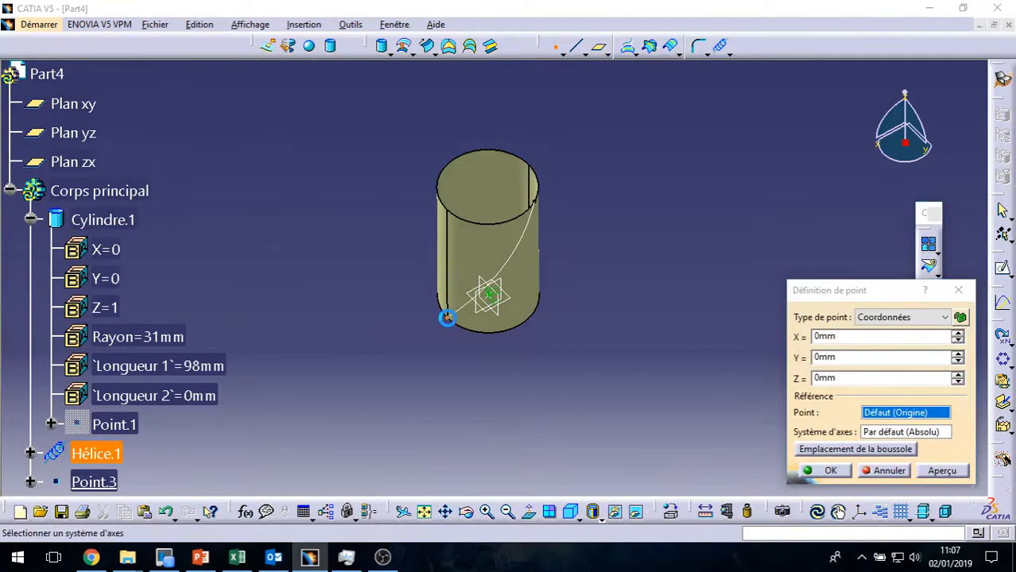
left_click(448, 319)
left_click(826, 471)
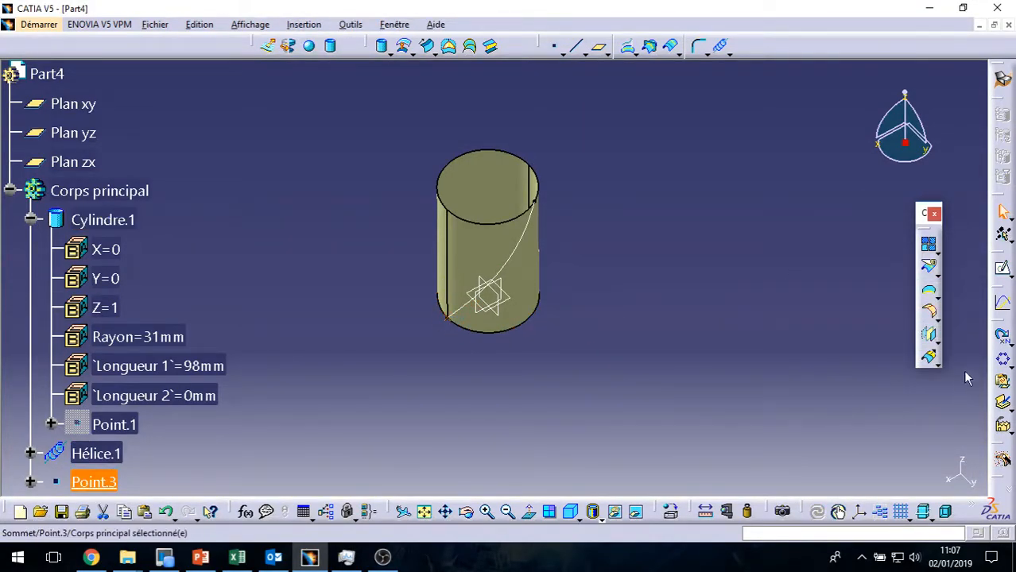
Create a circular pattern of the new point with 2 instances at 120deg angular spacing, using the cylinder face as reference.
left_click(1004, 366)
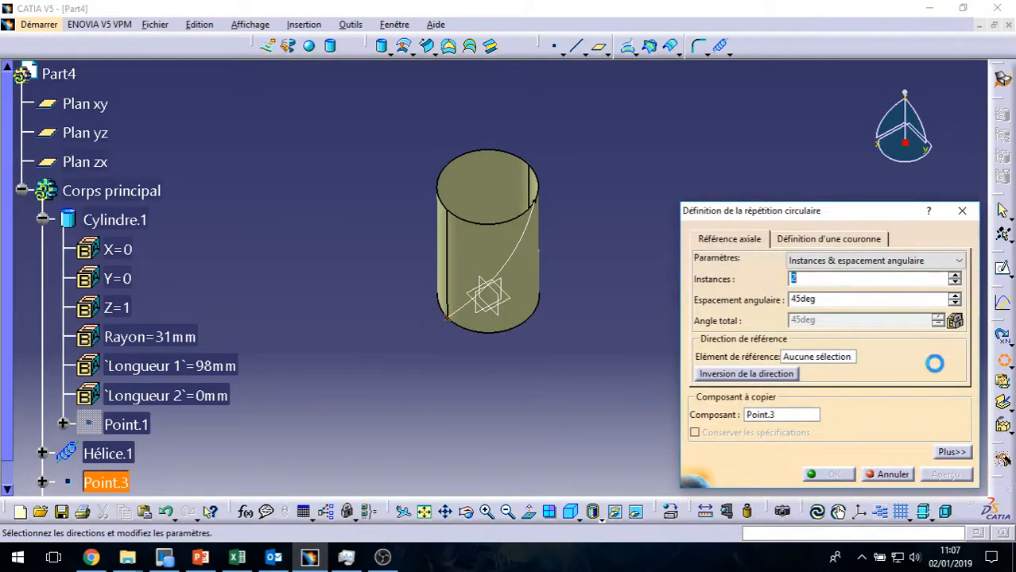
left_click(958, 261)
left_click(835, 285)
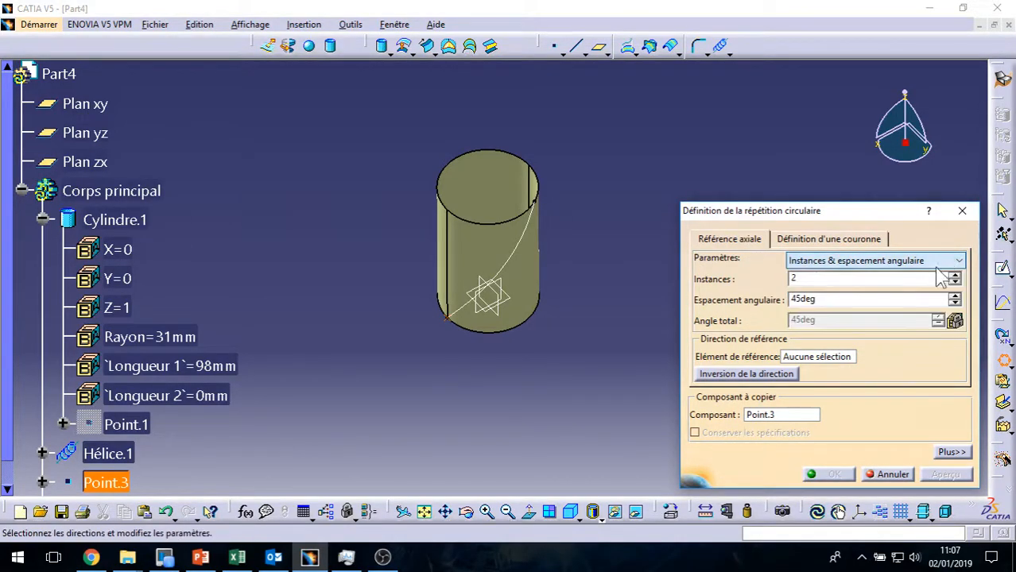
double_click(832, 299)
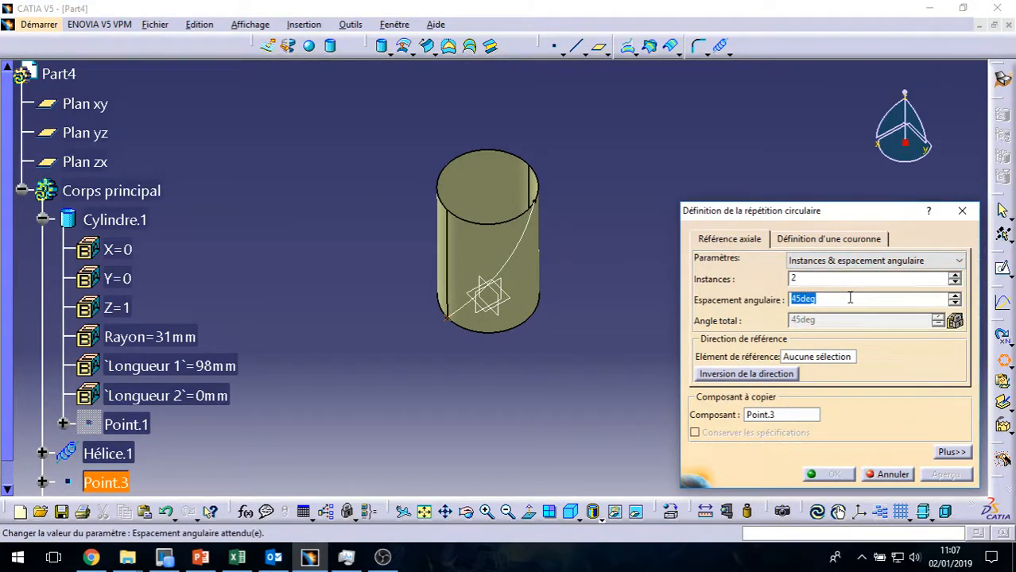
key("Return")
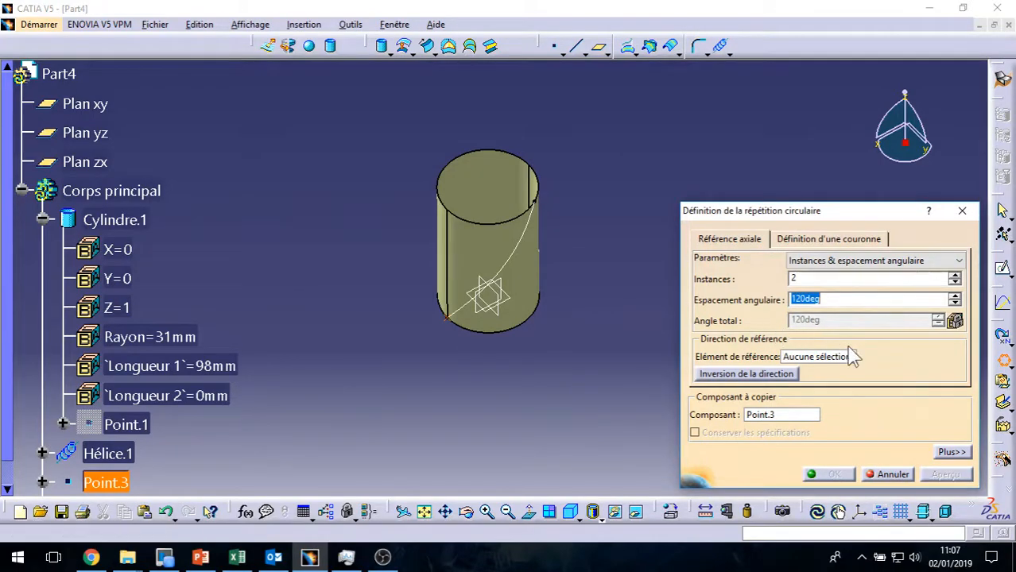
left_click(839, 357)
left_click(473, 236)
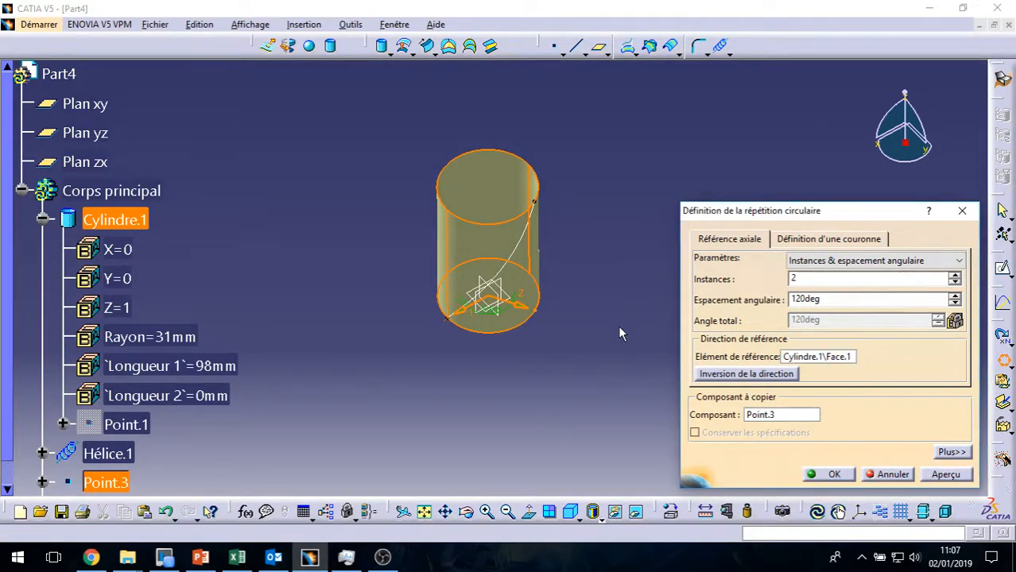
left_click(832, 476)
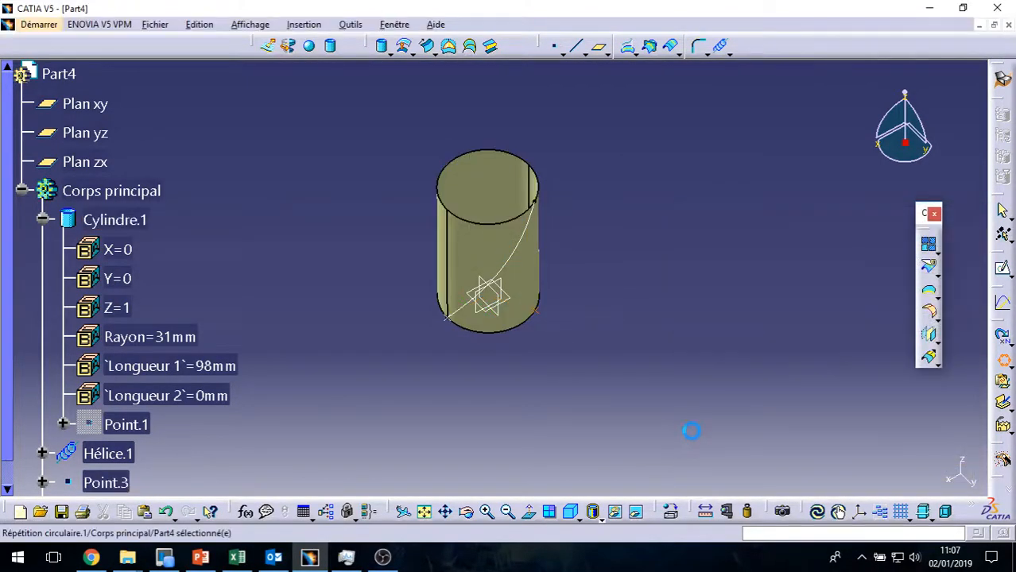
Create a coordinates-type point on the cylinder's top edge, offset along Z from the patterned point.
middle_click_drag(644, 404, 478, 389)
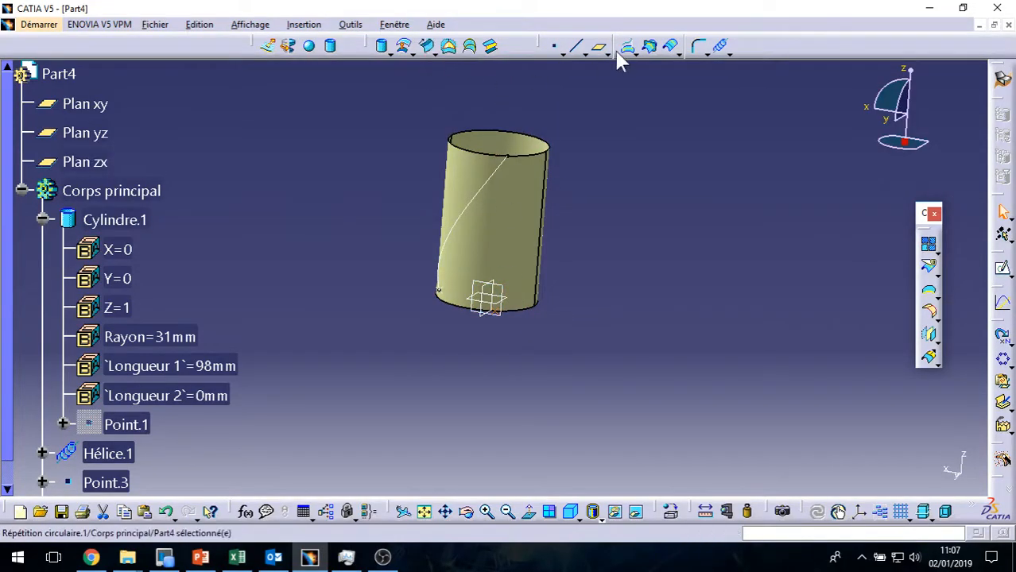
left_click(556, 51)
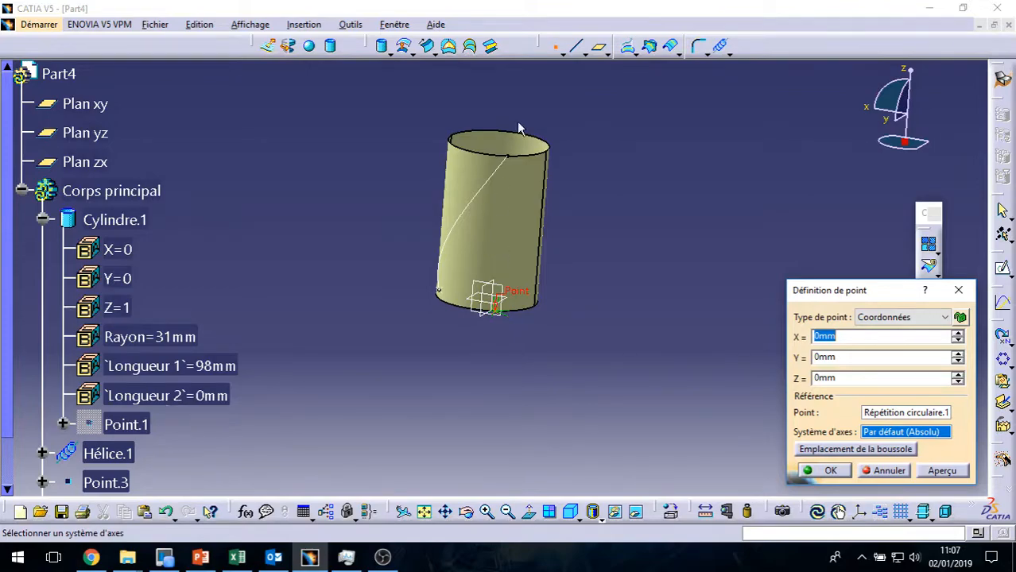
left_click_drag(837, 378, 769, 383)
key("Return")
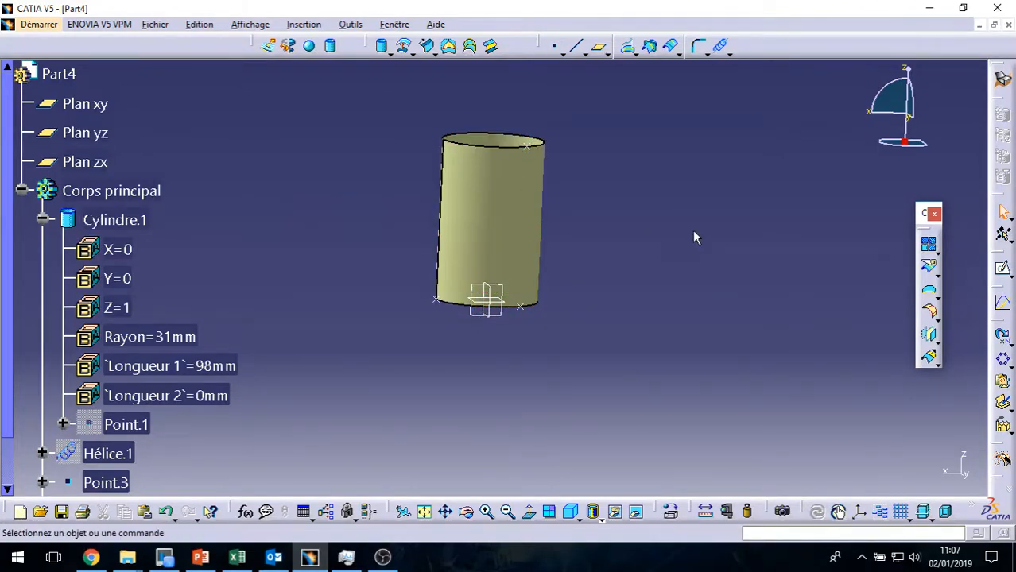
Create a line from the original bottom-edge point to the top-edge point, with the cylinder surface as its support.
middle_click_drag(619, 169, 600, 129)
left_click(577, 47)
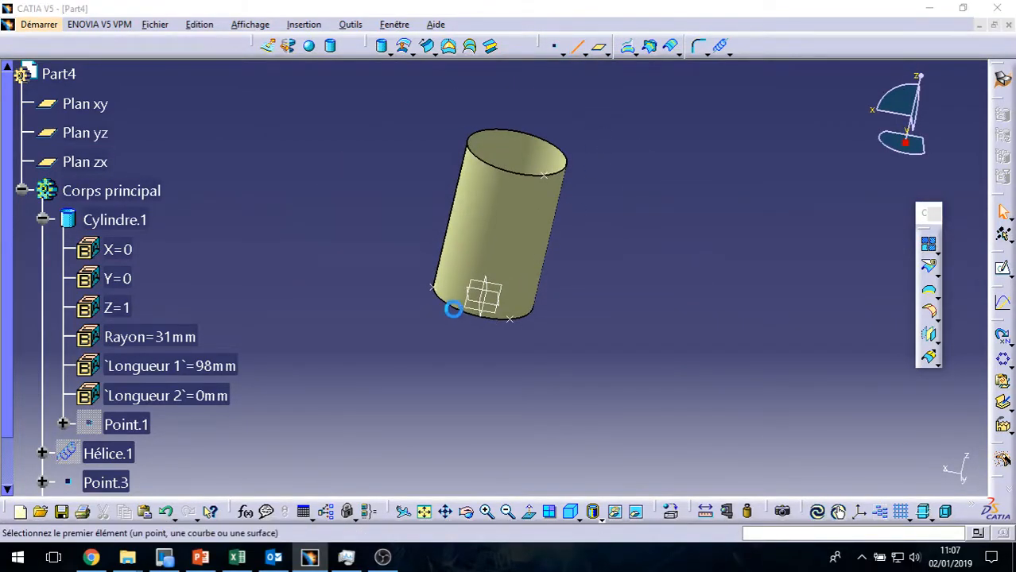
left_click(434, 288)
left_click(563, 163)
left_click(535, 256)
middle_click_drag(501, 188, 612, 389)
left_click(830, 471)
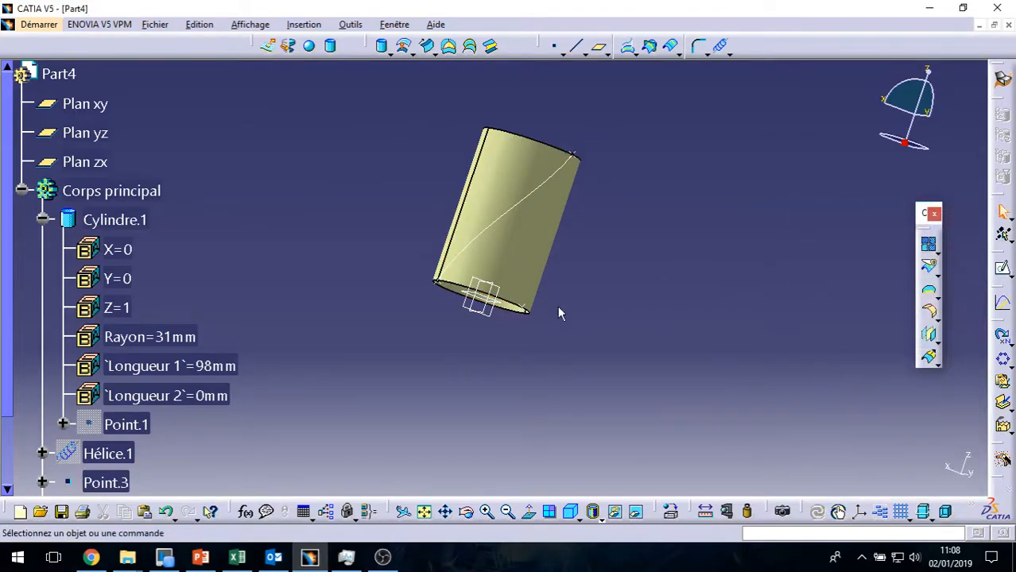
Toggle the helix's visibility from the hidden space, return to the visible space, and undo and redo the last change.
left_click(641, 514)
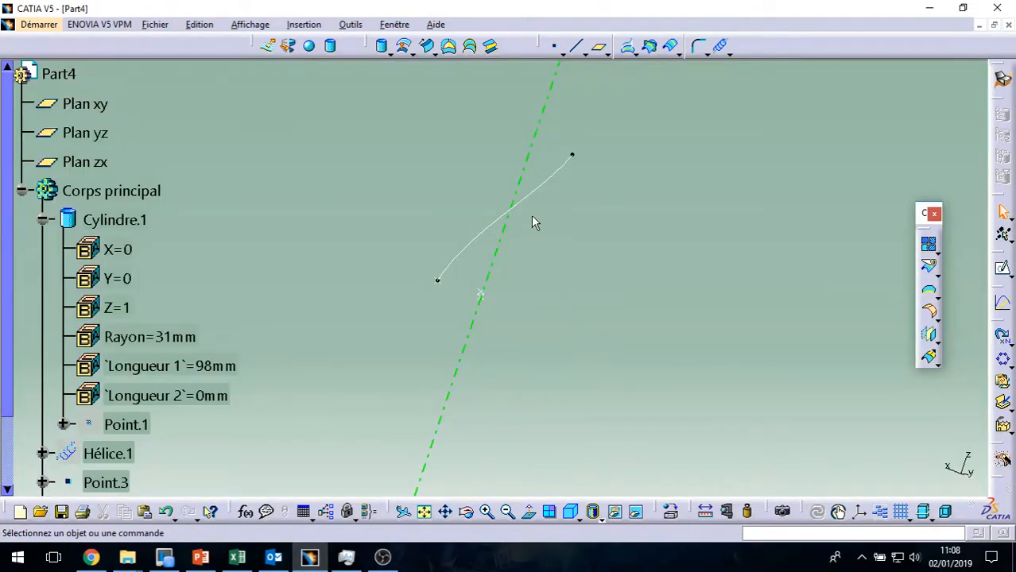
right_click(532, 195)
left_click(604, 234)
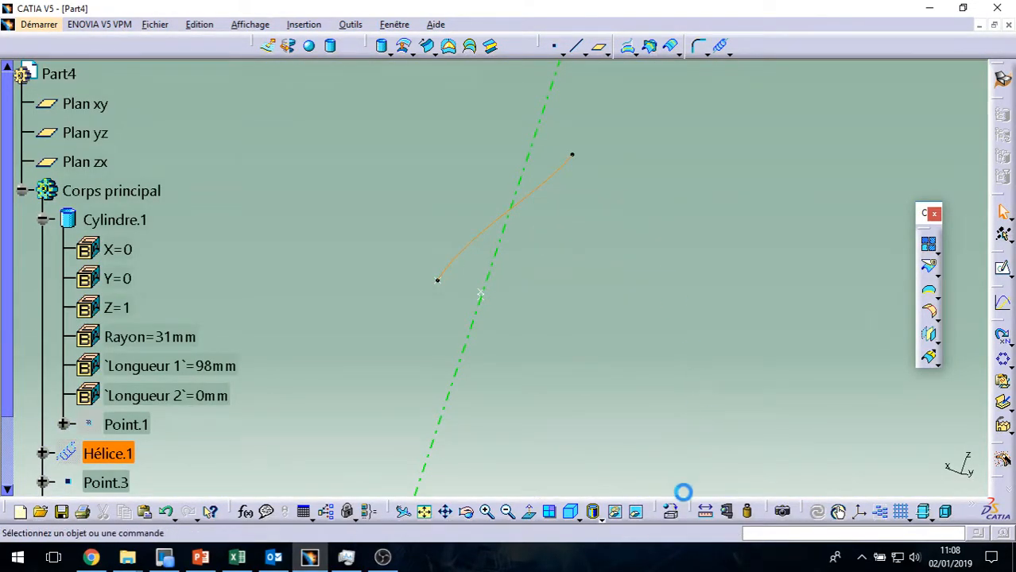
left_click(643, 511)
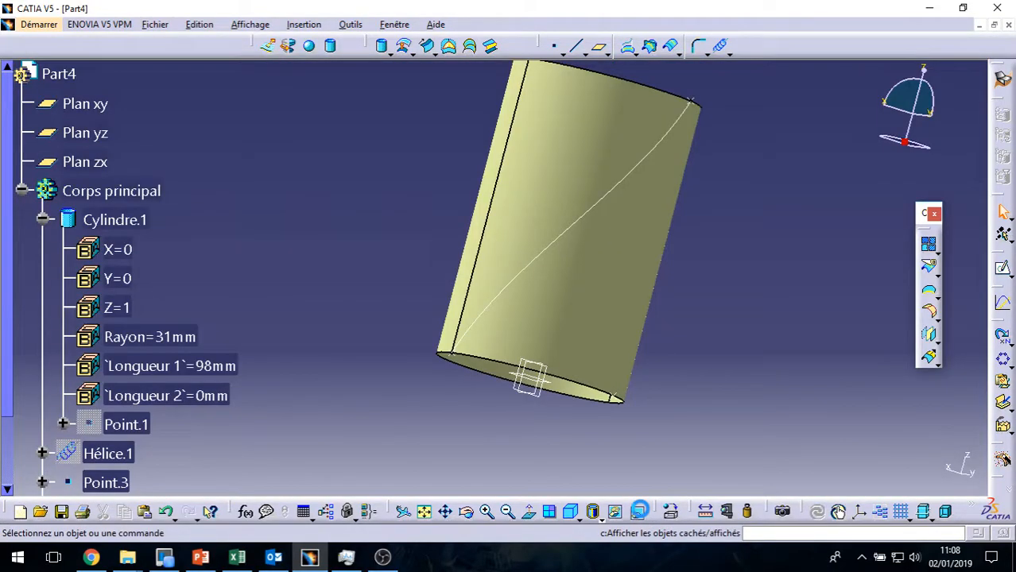
key("ctrl+z")
key("ctrl+y")
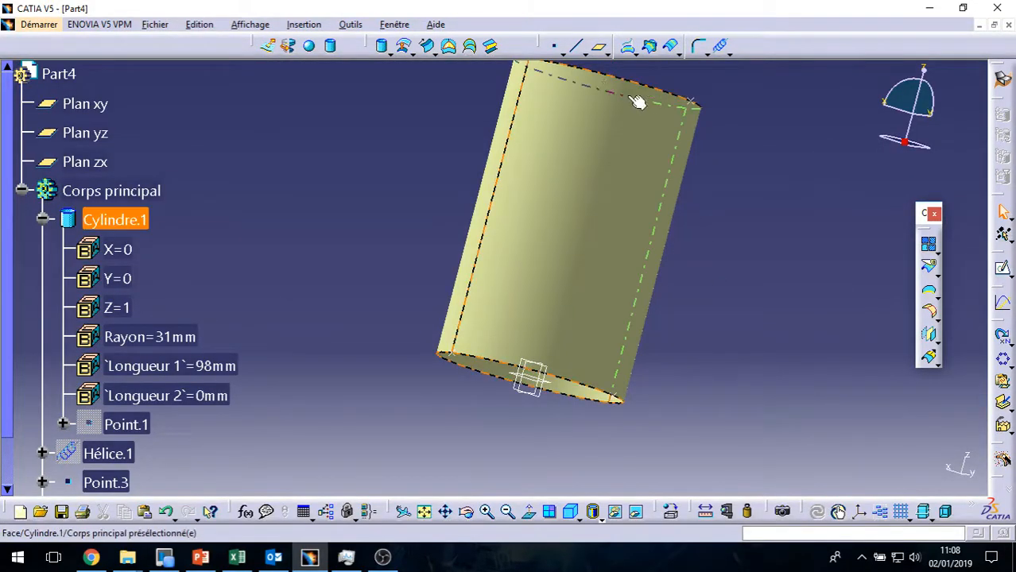
Create a point-to-point line without support from the bottom-edge point to the top-edge point of the cylinder.
left_click(577, 45)
left_click(450, 351)
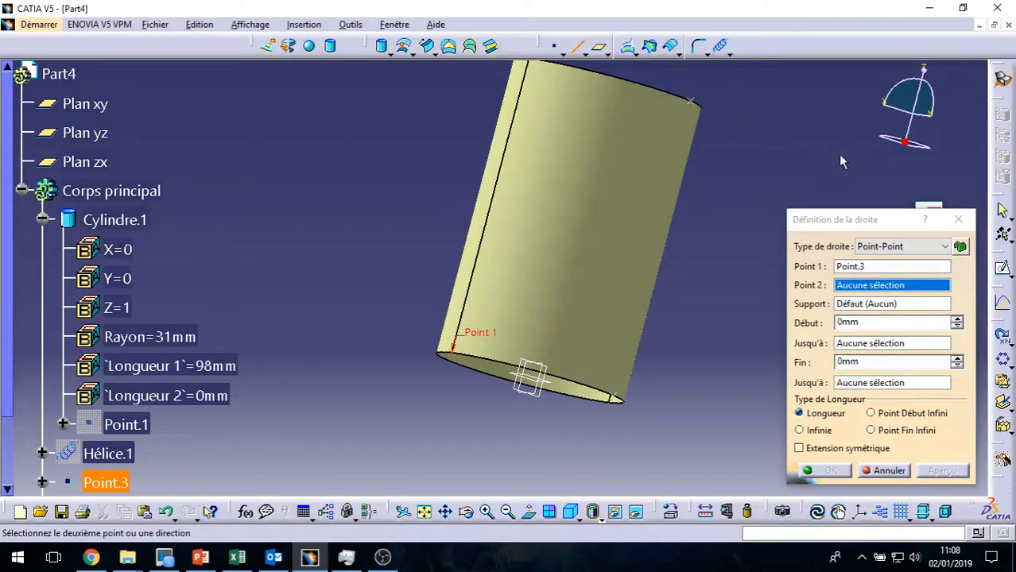
left_click(693, 92)
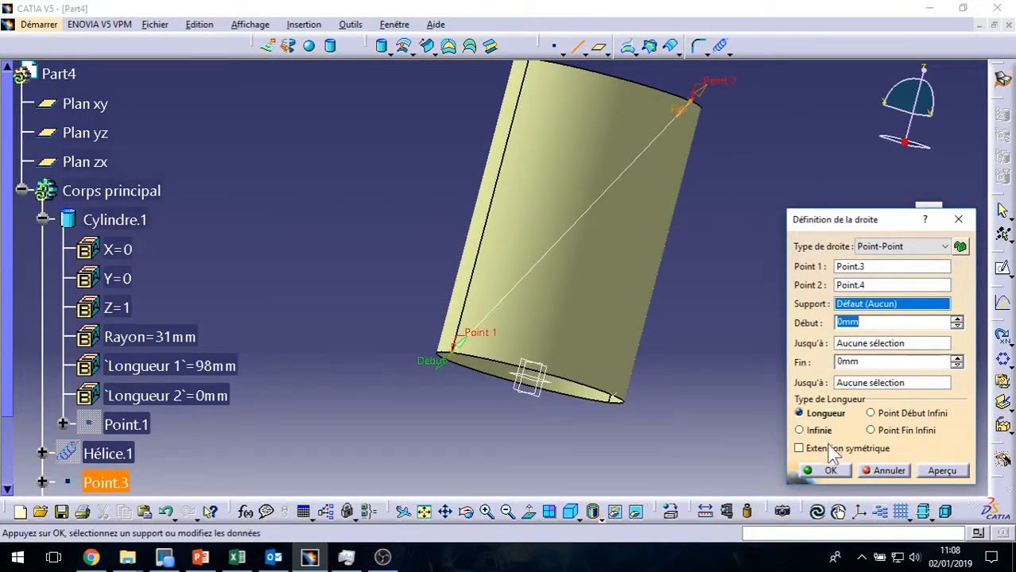
left_click(826, 471)
middle_click_drag(612, 91, 717, 223)
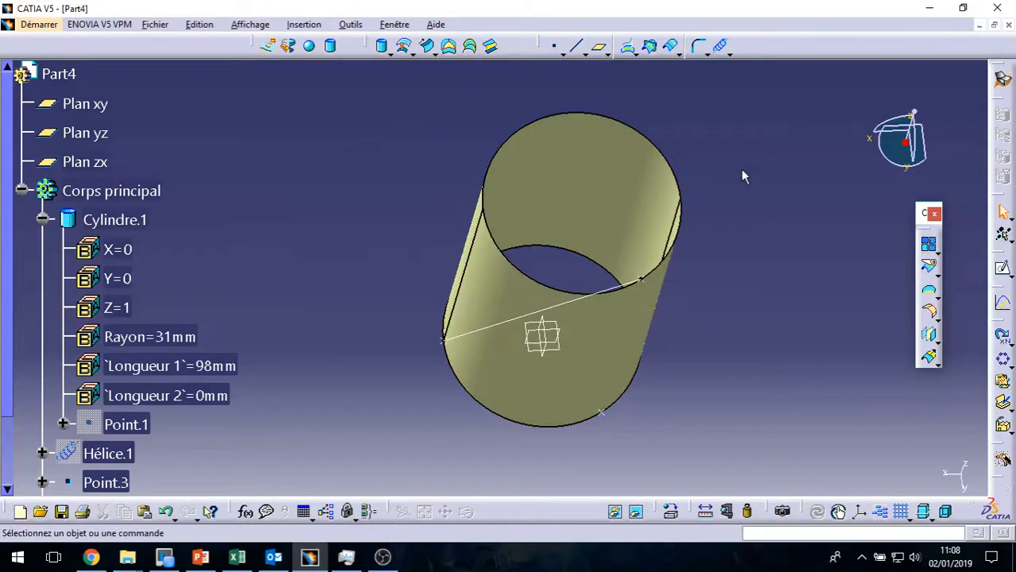
Project the straight line onto the cylinder surface using a normal projection with no smoothing.
left_click(630, 46)
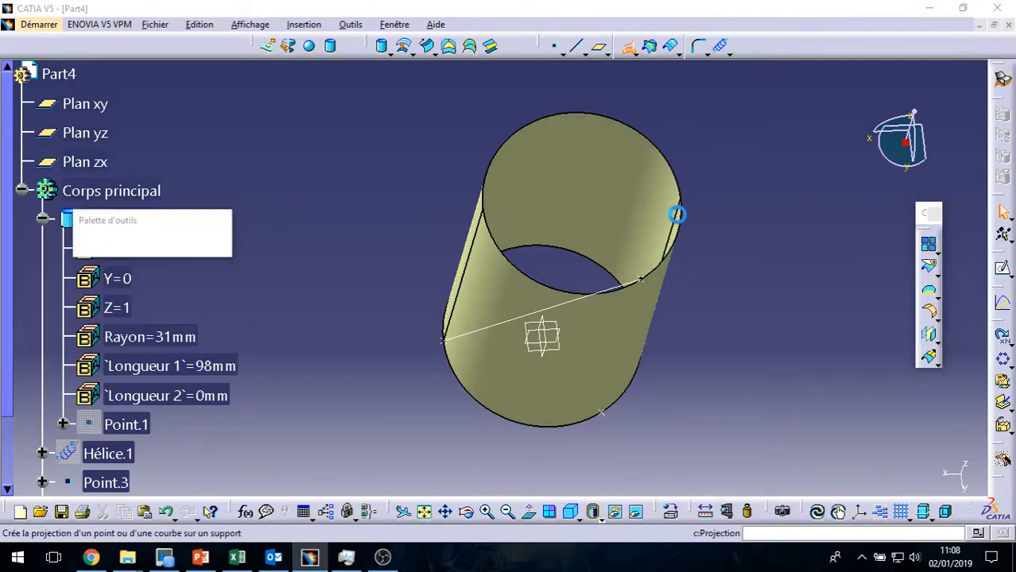
left_click(616, 296)
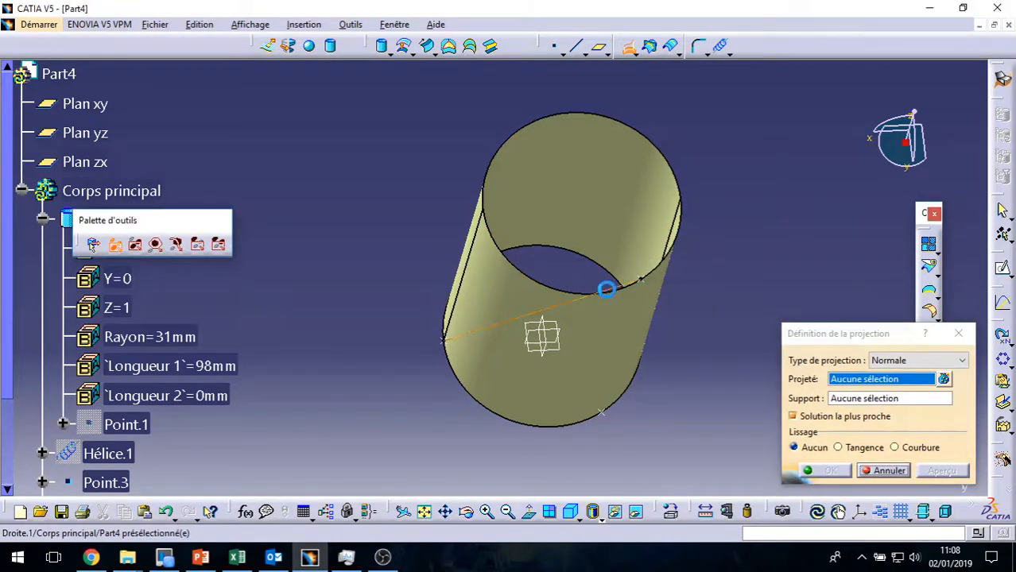
left_click(615, 388)
left_click(954, 471)
middle_click_drag(608, 415, 490, 316)
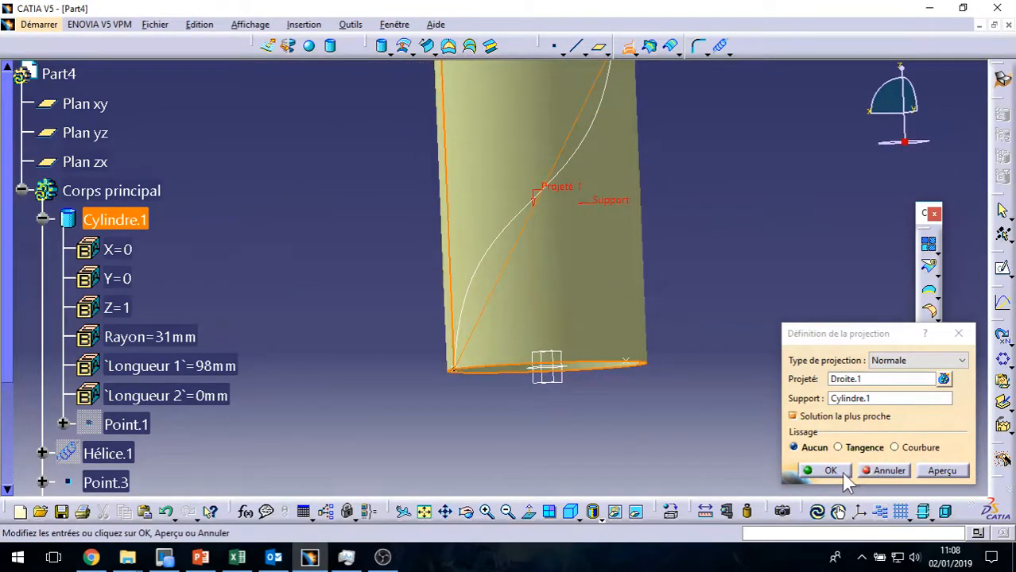
left_click(846, 474)
Hide the straight line running between the bottom-edge and top-edge points.
right_click(592, 119)
left_click(510, 318)
middle_click_drag(510, 318, 529, 288)
right_click(595, 240)
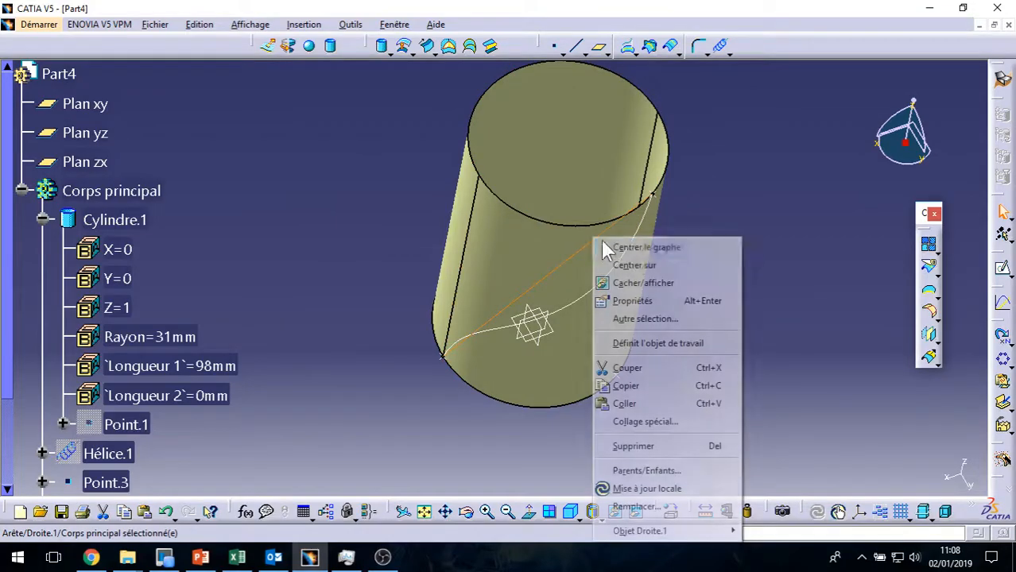
left_click(643, 283)
Make the hidden helix visible from the hidden space and return to the visible space to compare it with the projected curve.
left_click(614, 511)
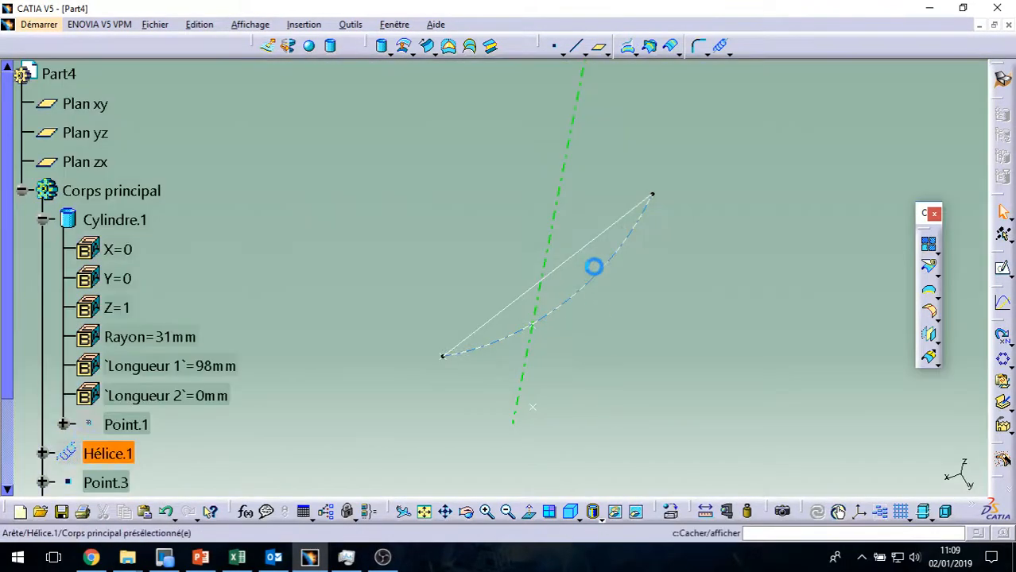
middle_click_drag(622, 267, 486, 173)
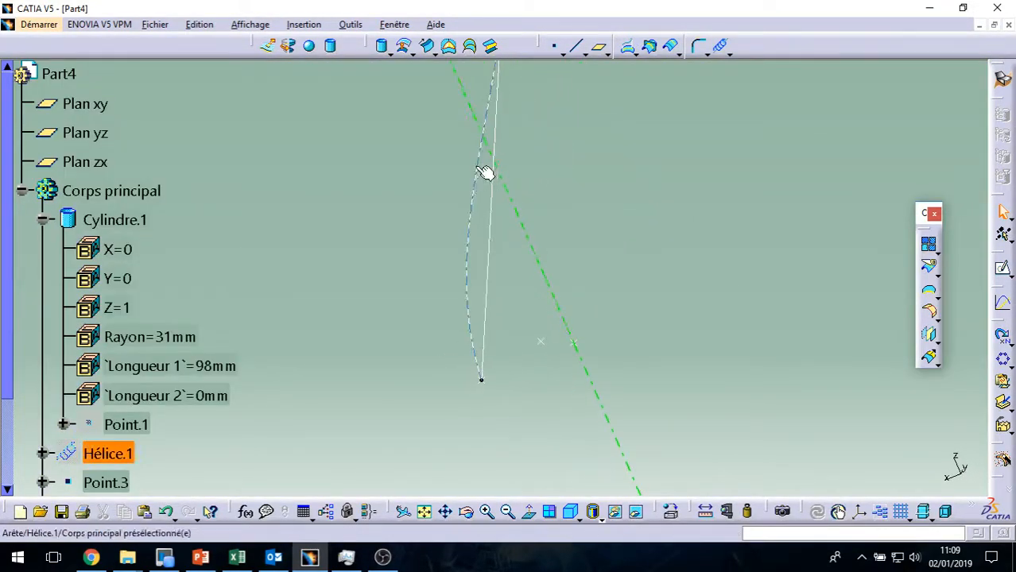
right_click(470, 186)
left_click(574, 234)
left_click(665, 478)
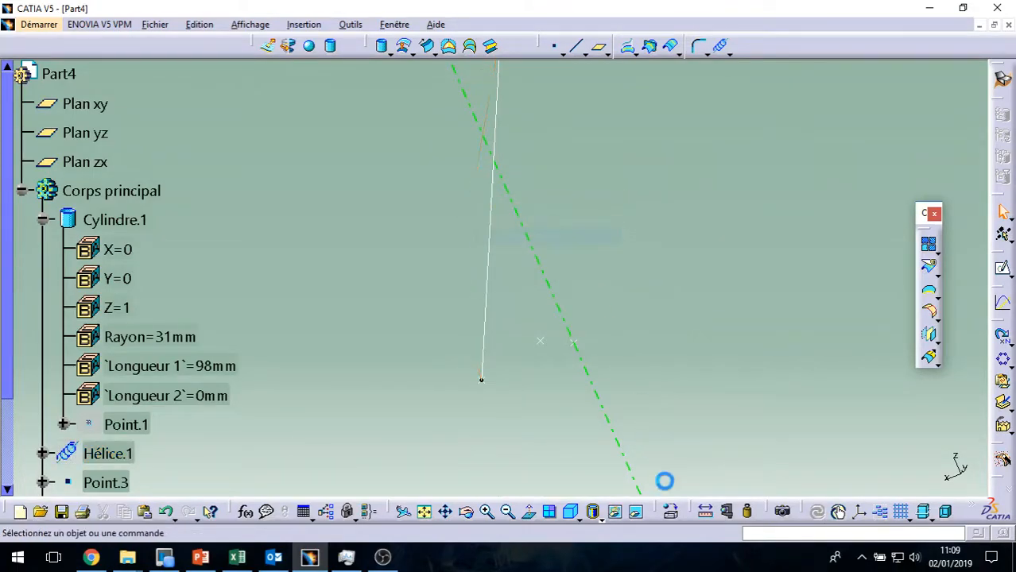
left_click(640, 514)
middle_click_drag(644, 472, 582, 134)
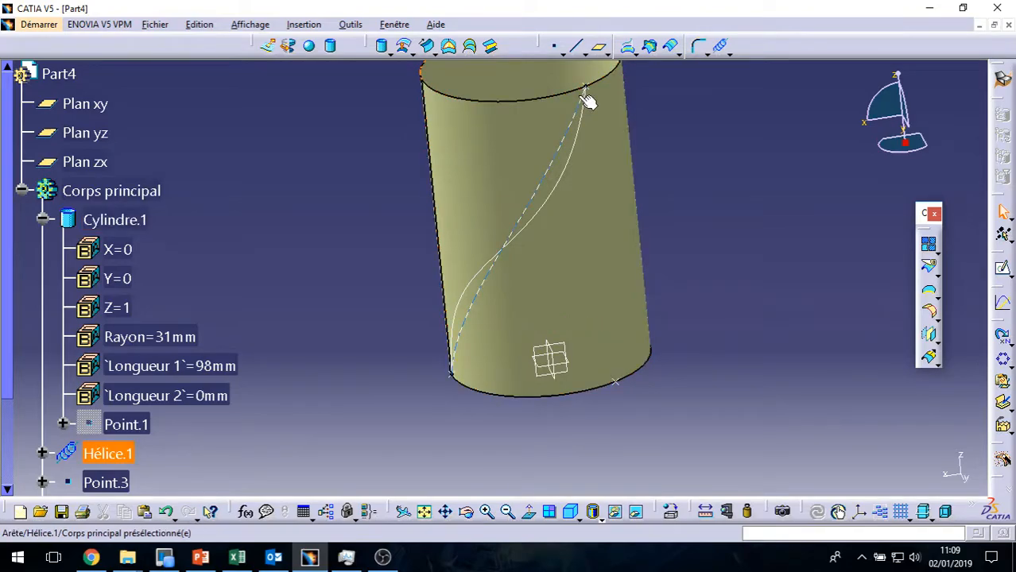
Hide the projected curve on the cylinder, leaving the helix shown.
right_click(572, 169)
left_click(590, 208)
middle_click_drag(494, 230, 573, 296)
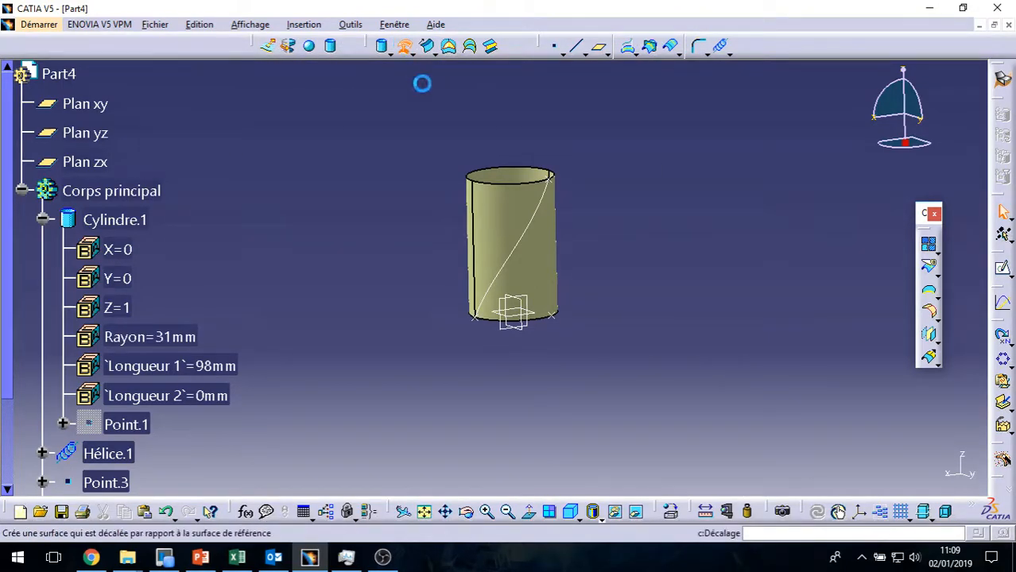
Offset the cylinder surface outward by 211 mm.
left_click(513, 224)
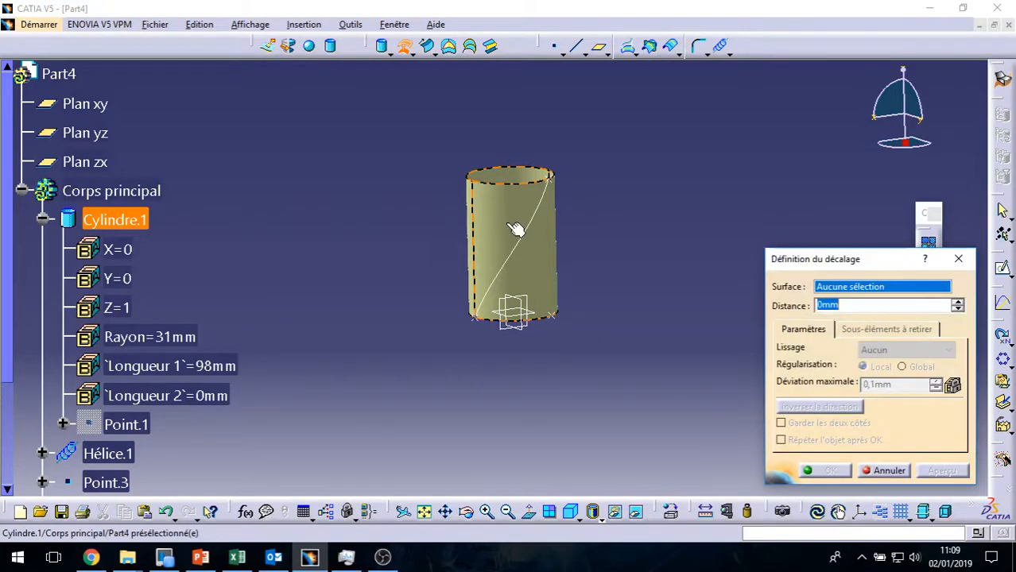
middle_click_drag(462, 228, 537, 296)
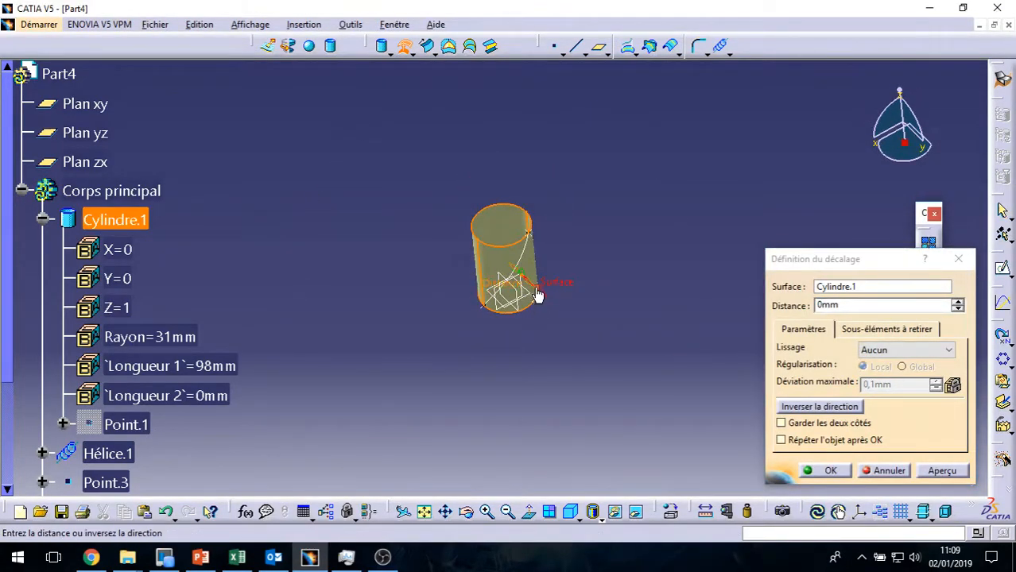
left_click_drag(632, 355, 655, 375)
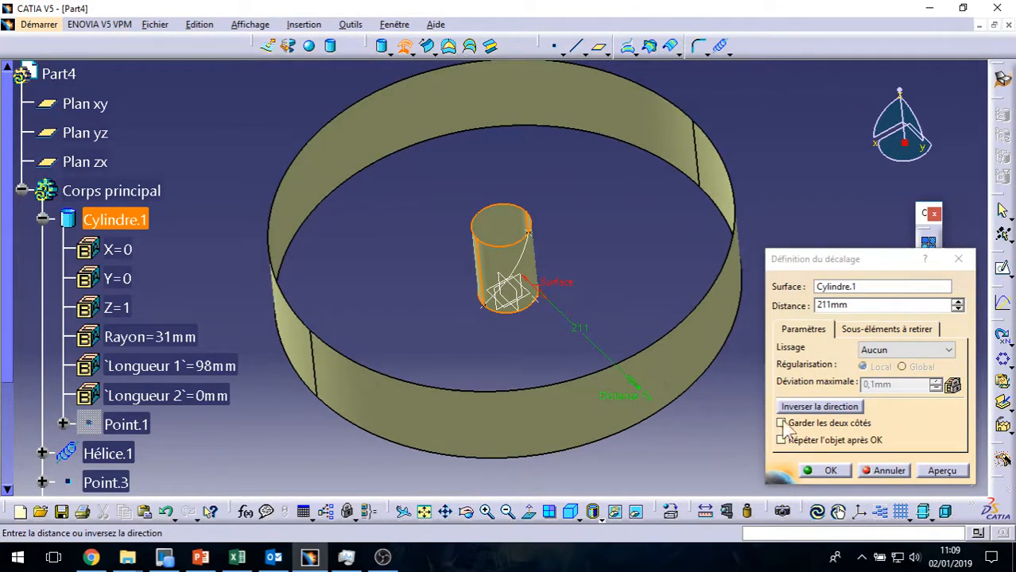
left_click(831, 472)
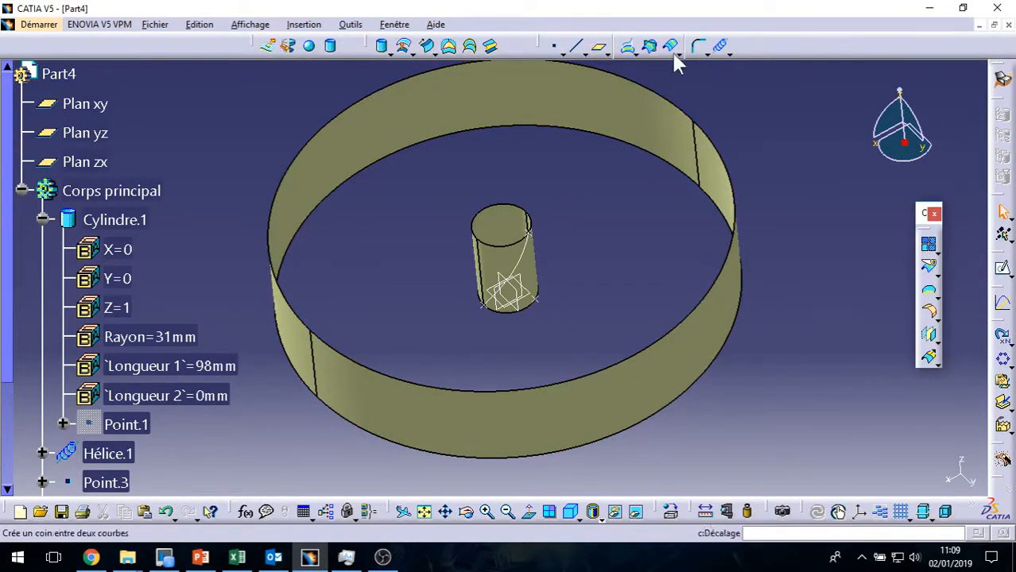
left_click(628, 50)
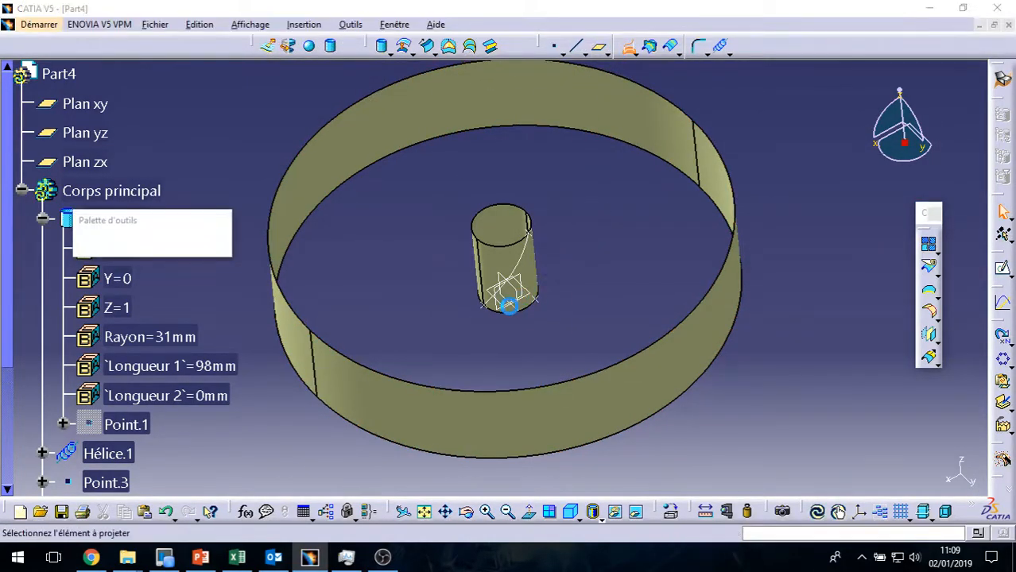
left_click(527, 266)
left_click(637, 399)
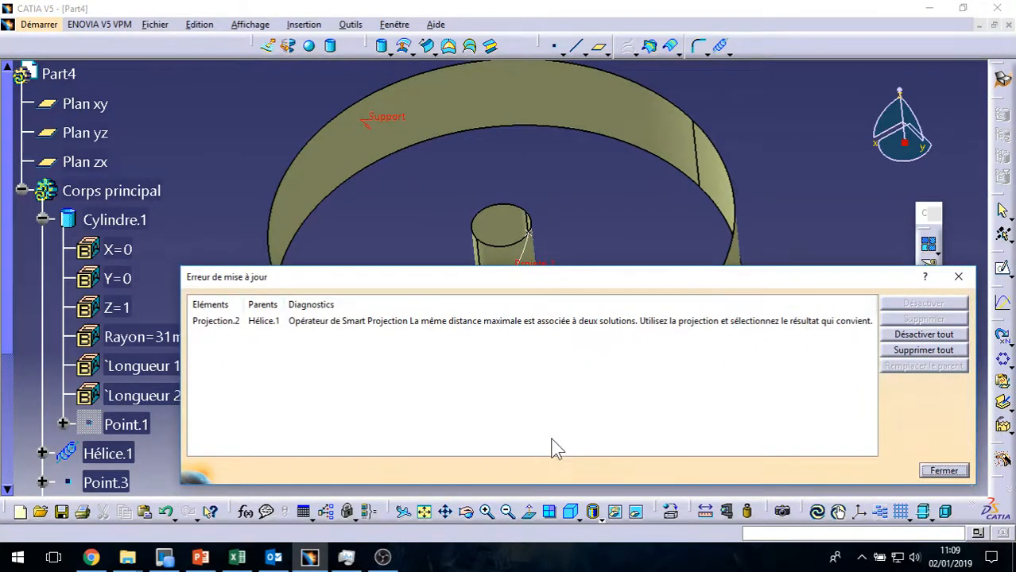
left_click(952, 274)
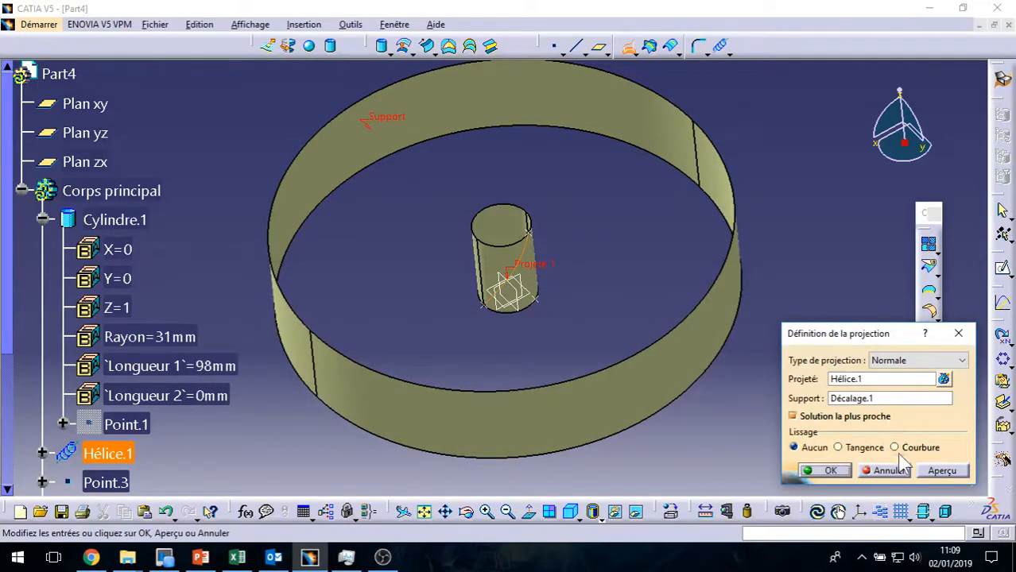
left_click(794, 416)
left_click(946, 472)
middle_click_drag(507, 423, 484, 240)
middle_click_drag(564, 216, 566, 286)
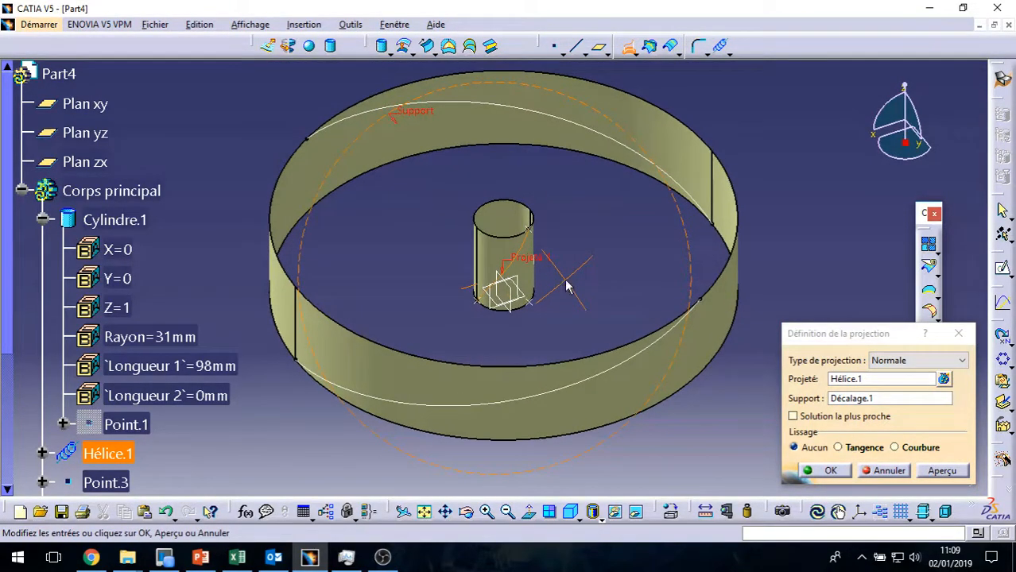
left_click(850, 426)
left_click(954, 469)
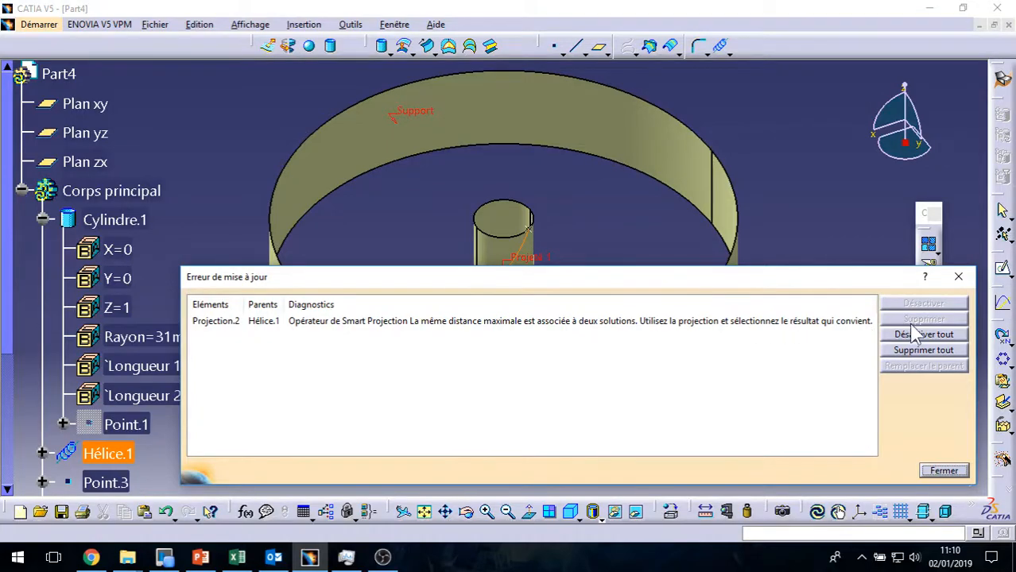
left_click(942, 334)
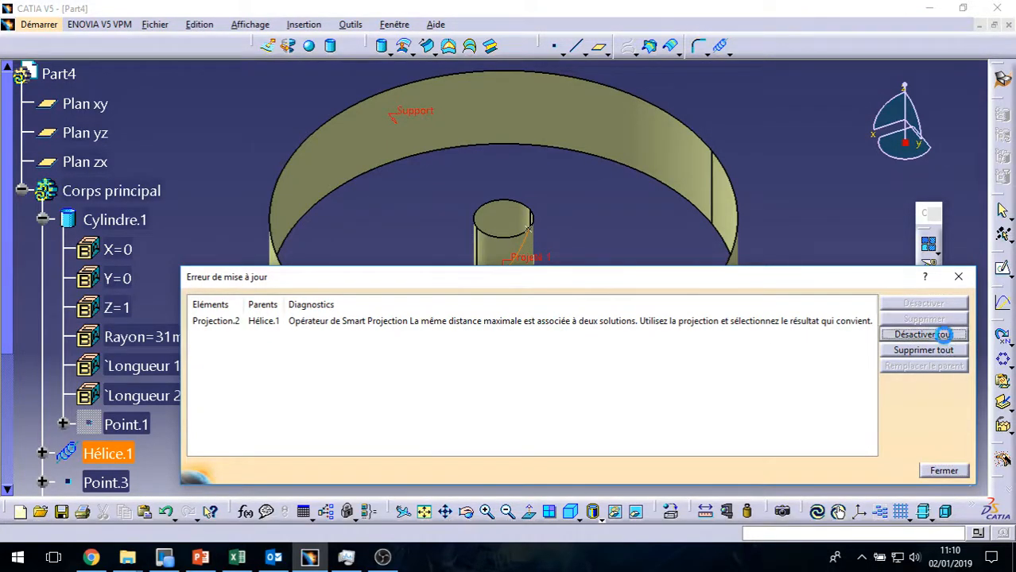
left_click(943, 470)
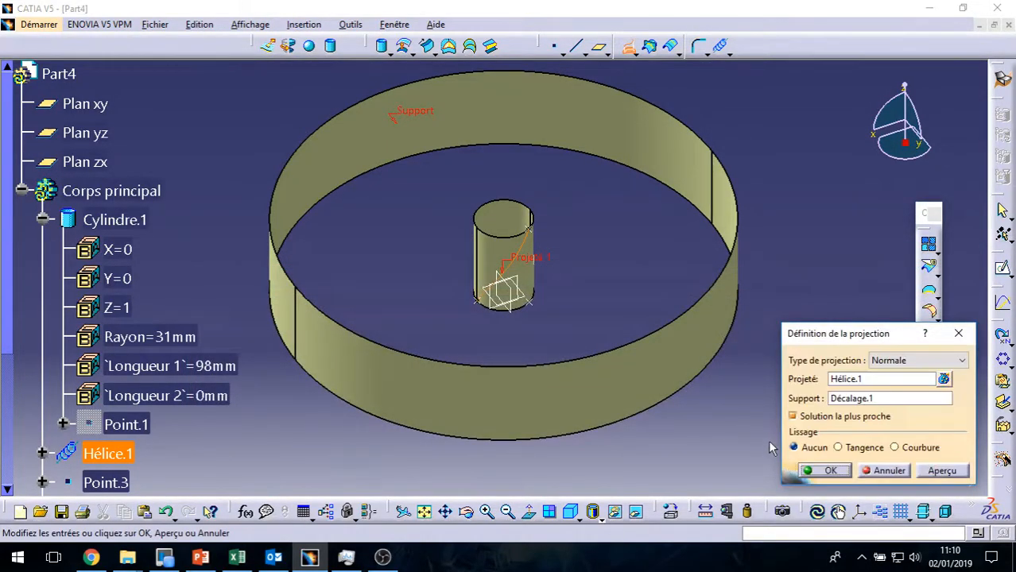
left_click(943, 470)
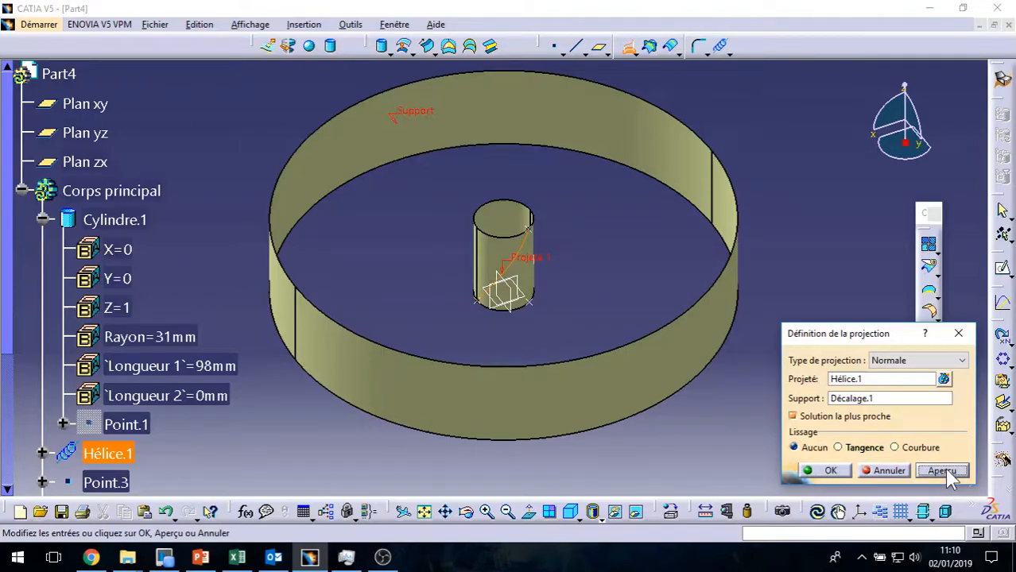
left_click(887, 470)
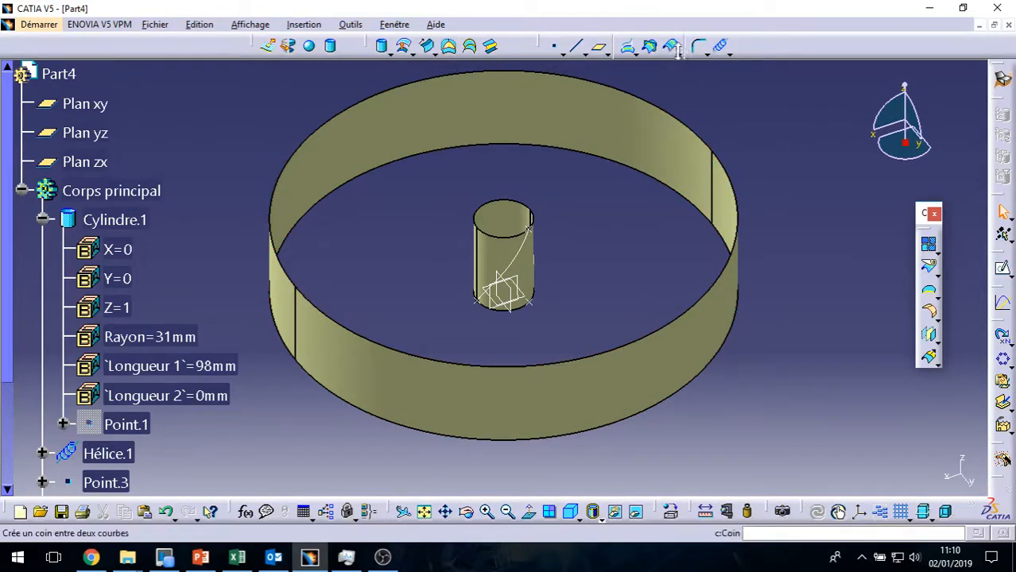
Project the helix normally onto the offset cylinder with the nearest-solution option off, keeping all sub-elements.
left_click(628, 46)
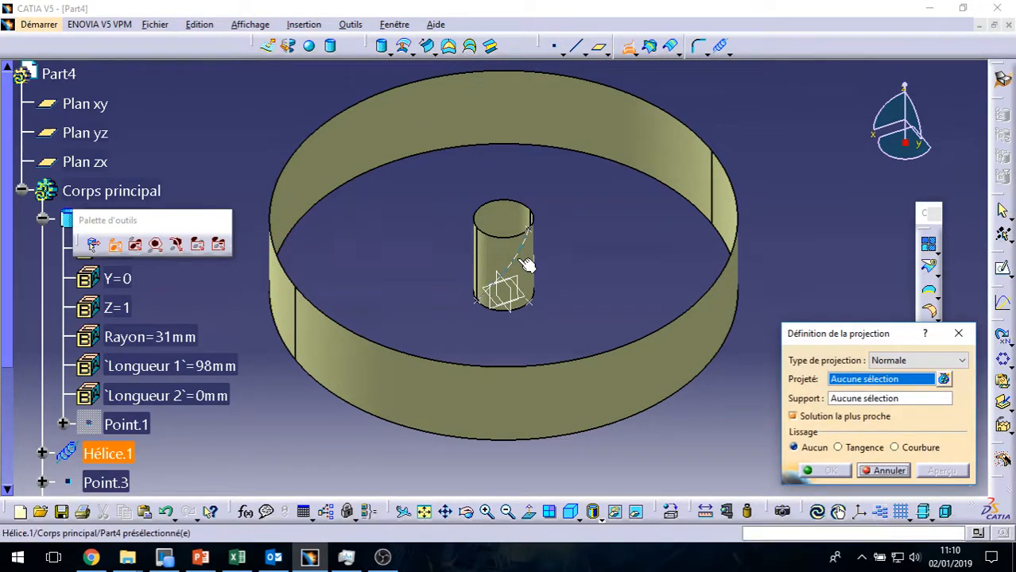
left_click(527, 264)
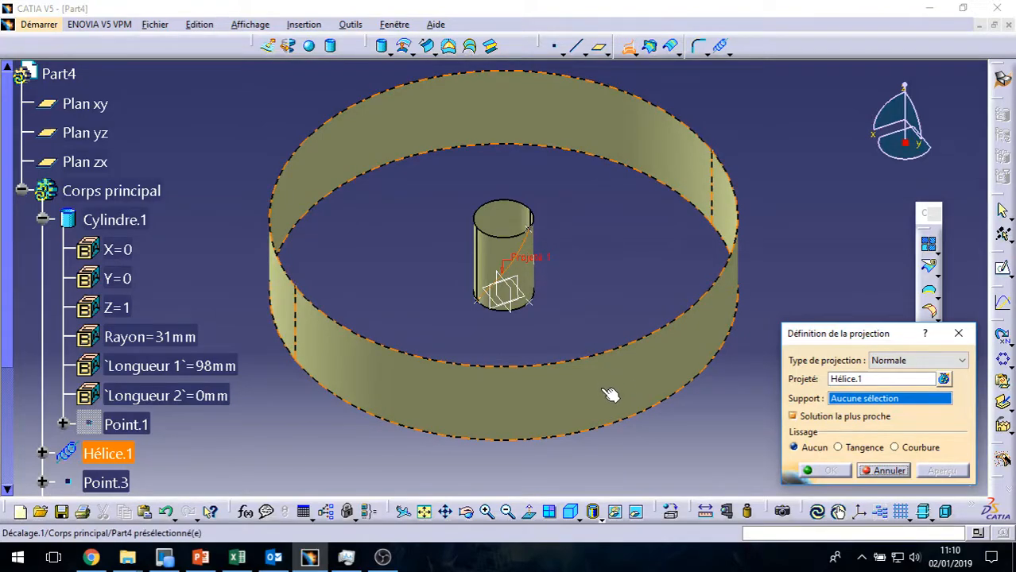
left_click(609, 395)
left_click(961, 362)
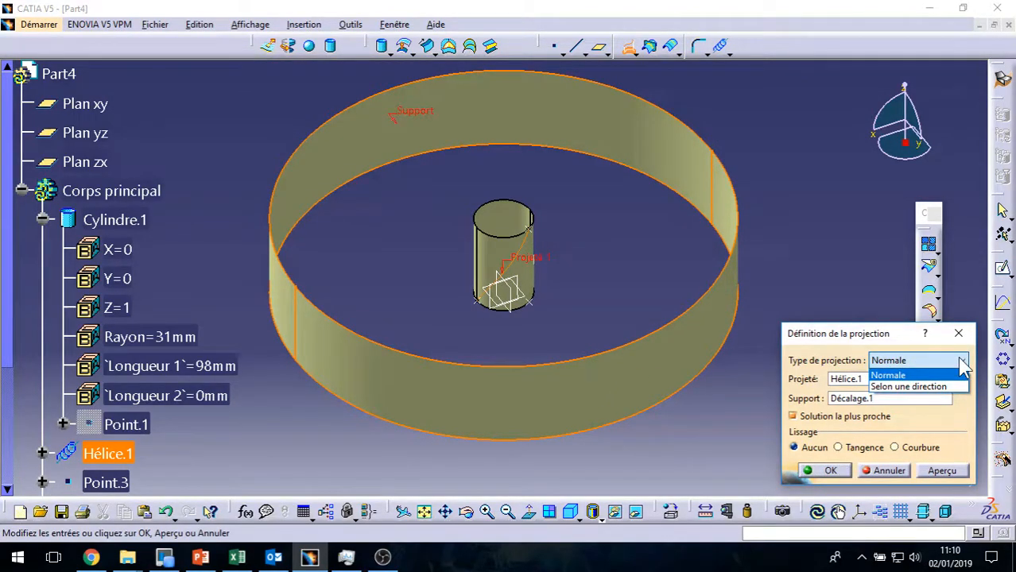
left_click(960, 375)
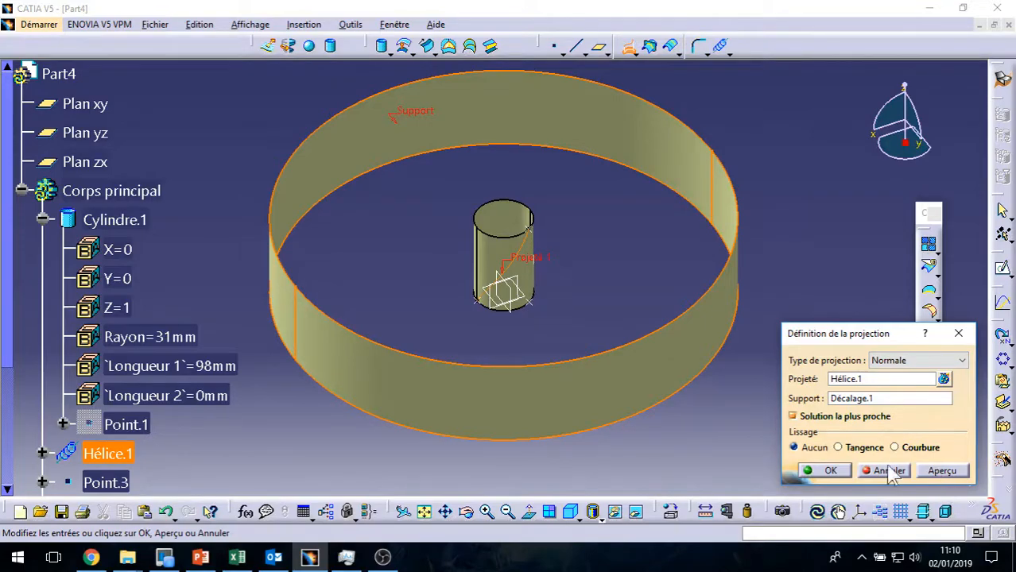
left_click(942, 471)
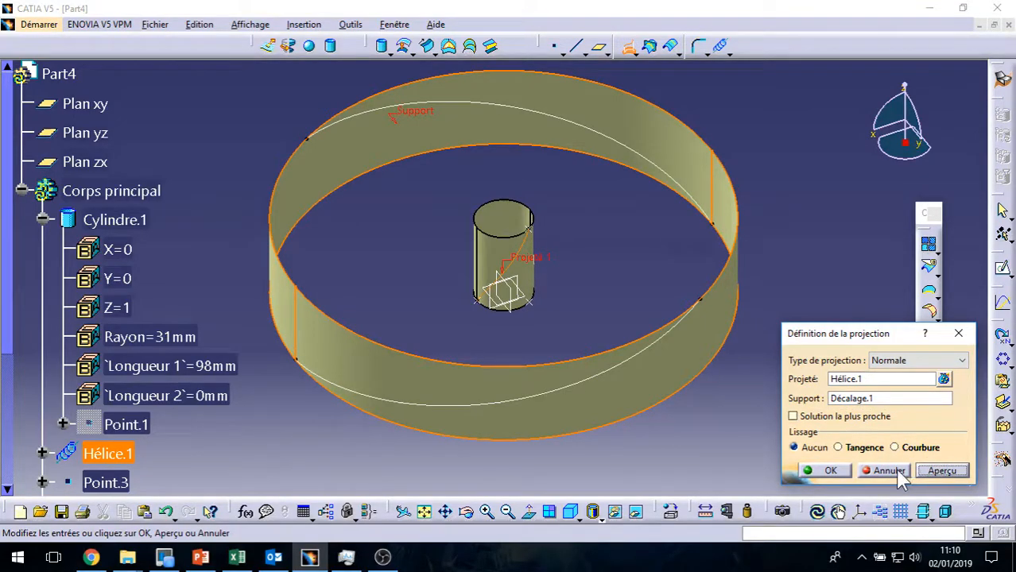
left_click(828, 473)
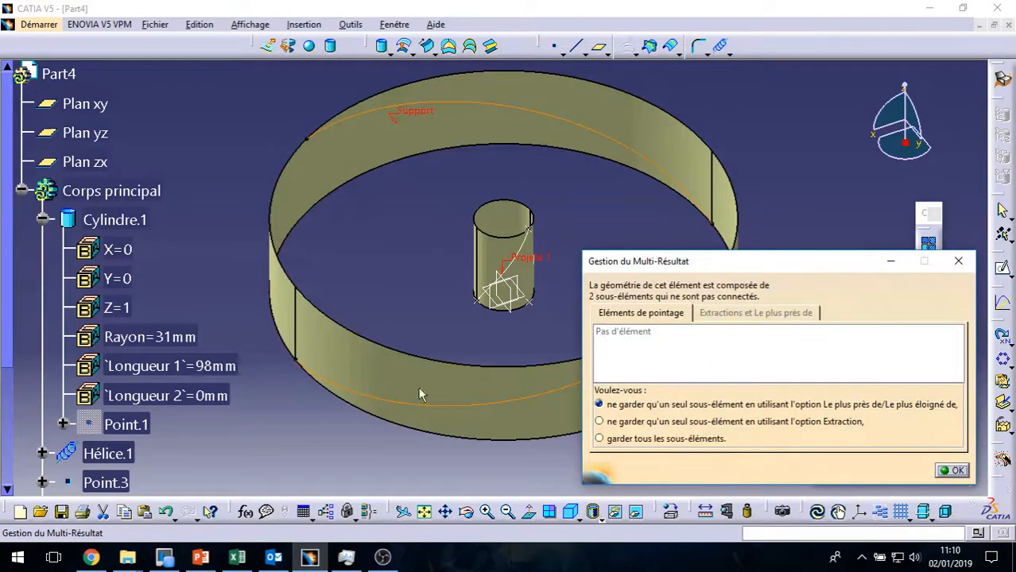
left_click(677, 441)
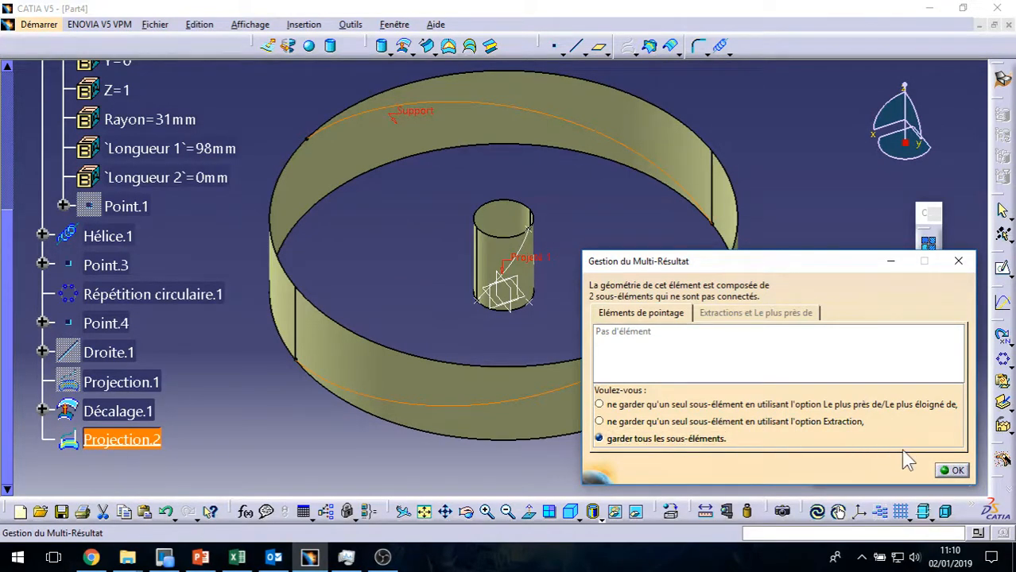
left_click(954, 472)
Disassemble the helix projection on the offset cylinder completely into its separate cells.
scroll(174, 408, "down", 3)
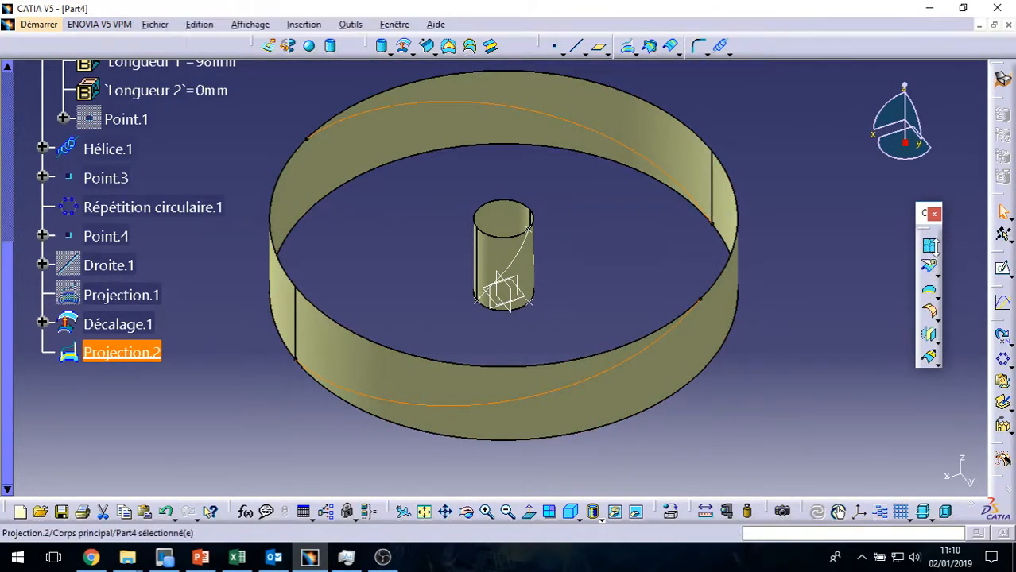
left_click(935, 270)
left_click(999, 261)
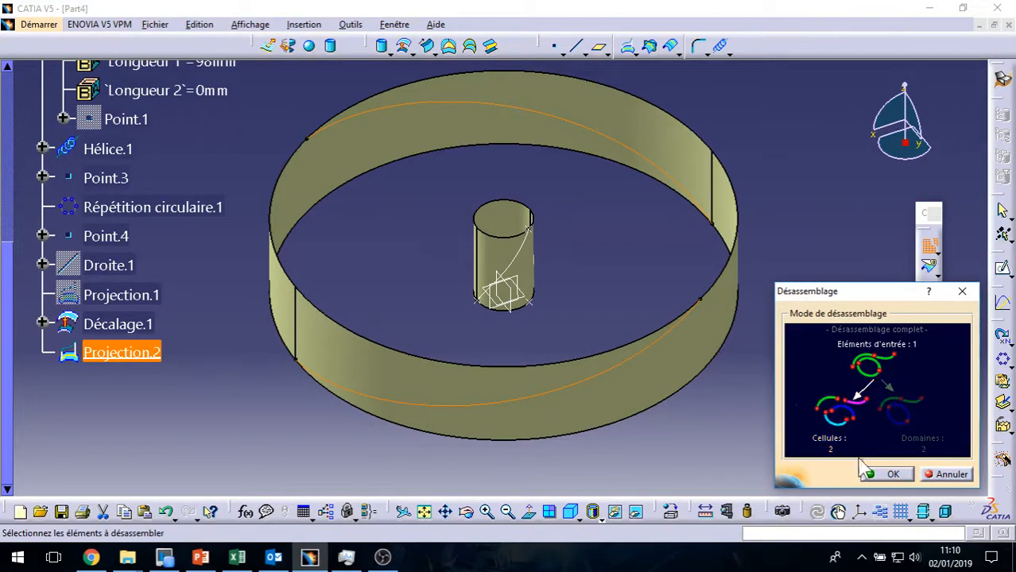
left_click(888, 475)
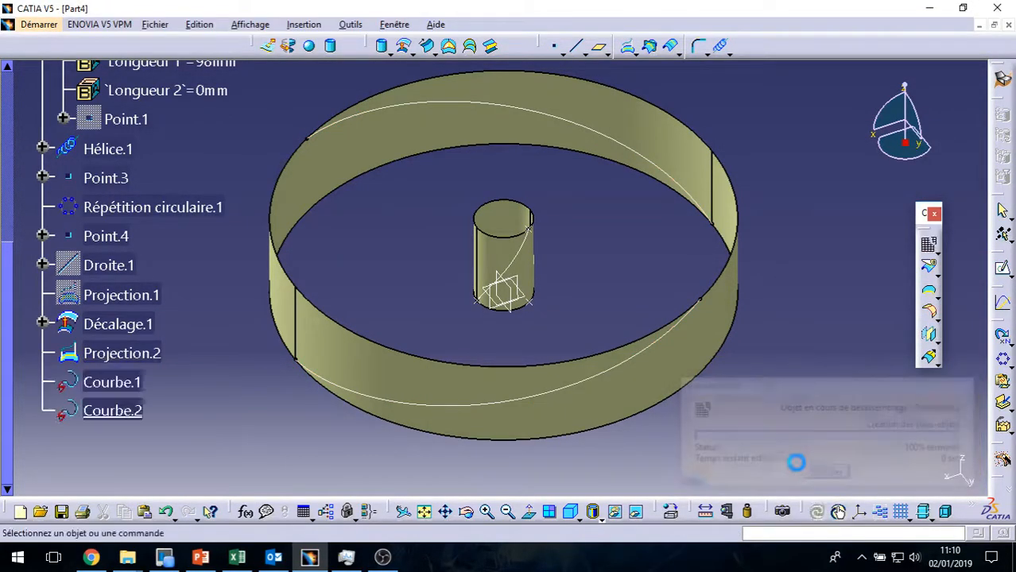
Hide the helix projection on the offset cylinder and the separated curve on its far side, keeping the near-side curve shown.
right_click(124, 353)
left_click(204, 102)
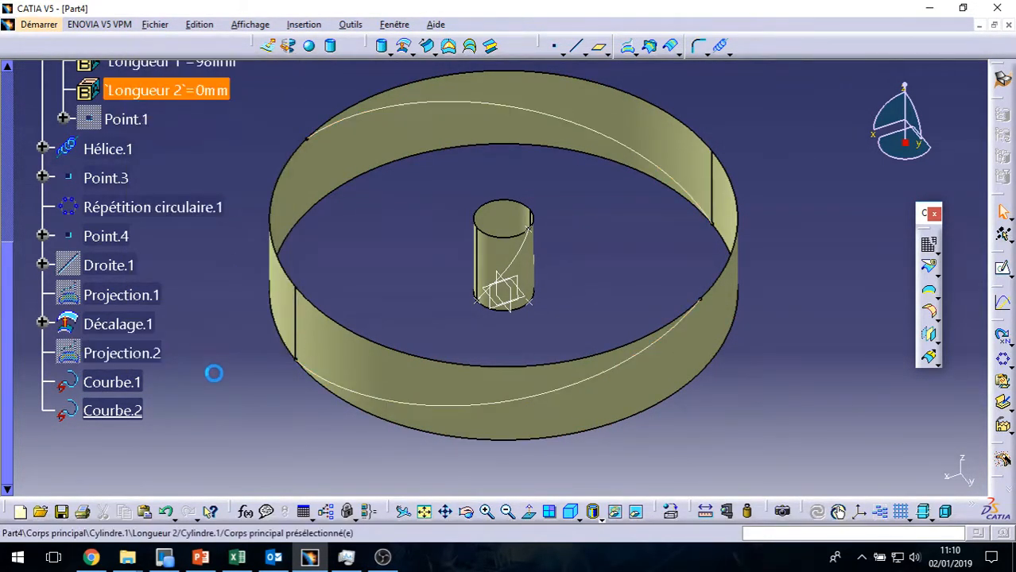
left_click(119, 410)
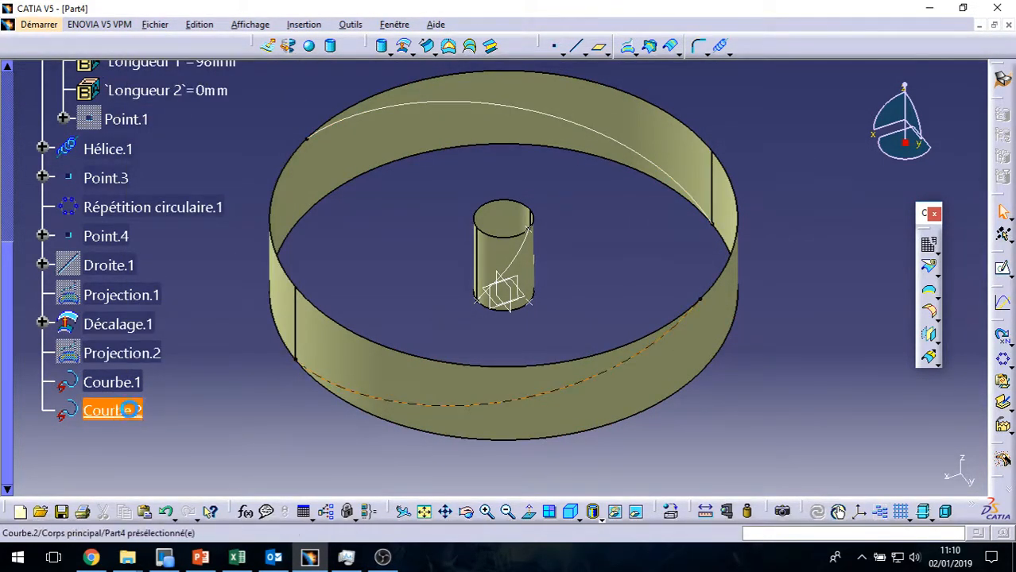
right_click(607, 139)
left_click(668, 182)
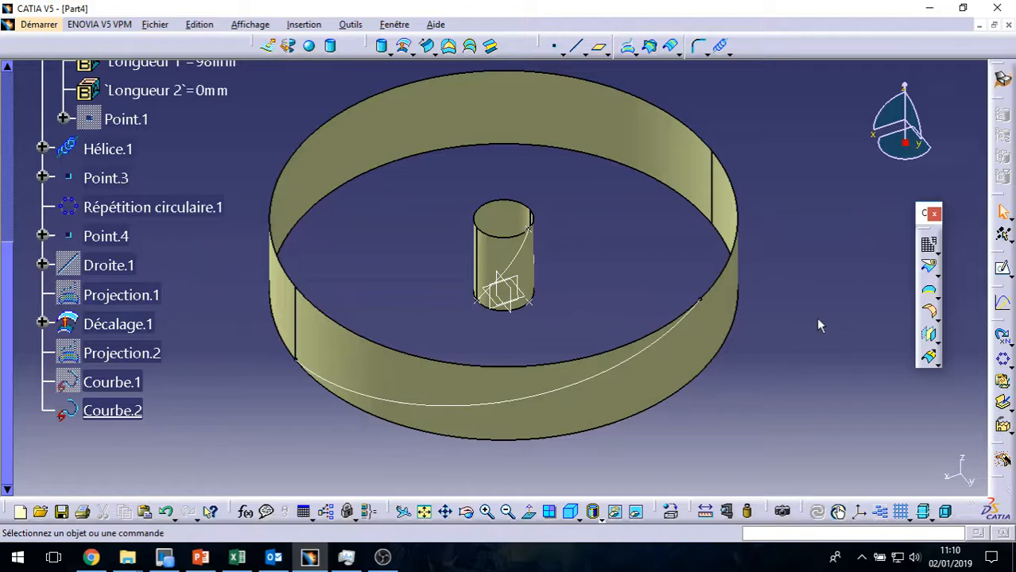
Draw point-to-point lines joining the helix's upper and lower ends to the matching ends of the outer curve, and undo both lines.
middle_click_drag(495, 274, 619, 317)
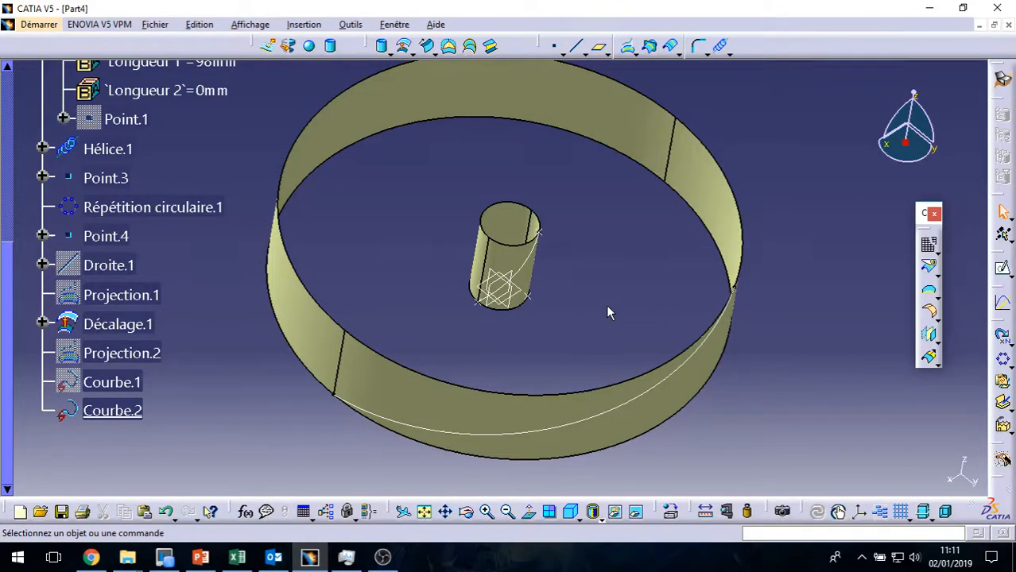
left_click(543, 111)
left_click(575, 48)
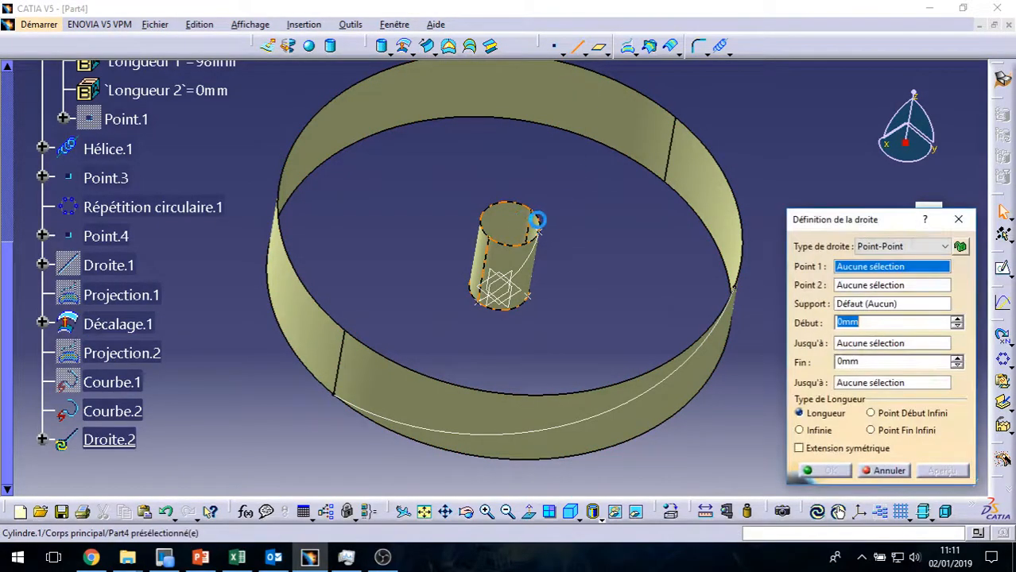
left_click(538, 223)
left_click(737, 294)
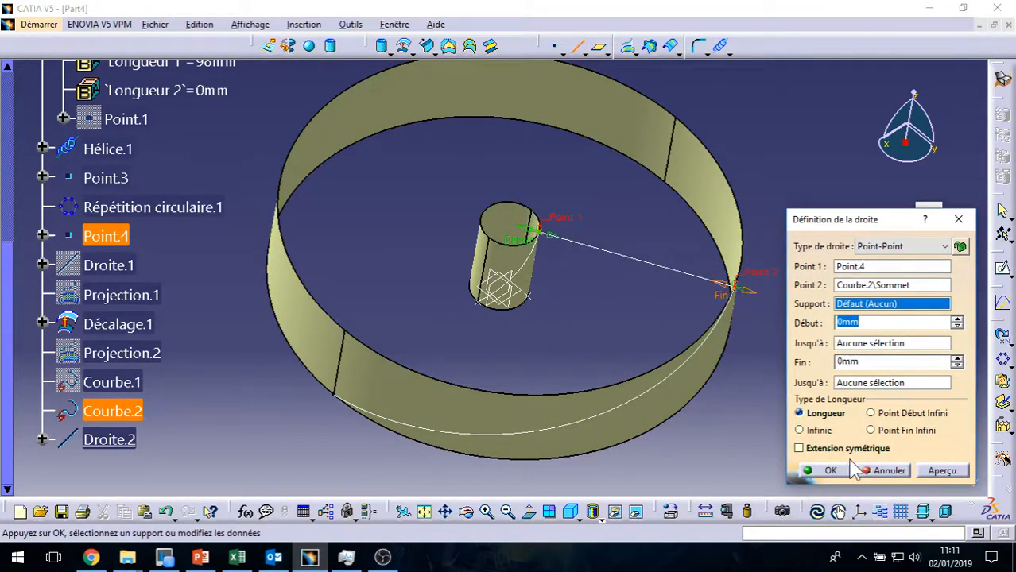
left_click(819, 470)
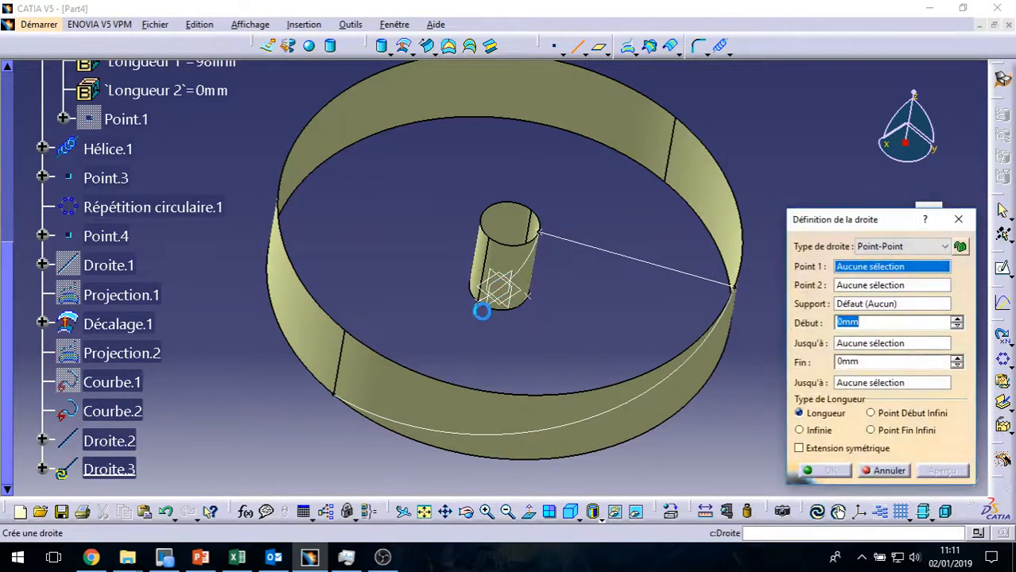
left_click(477, 301)
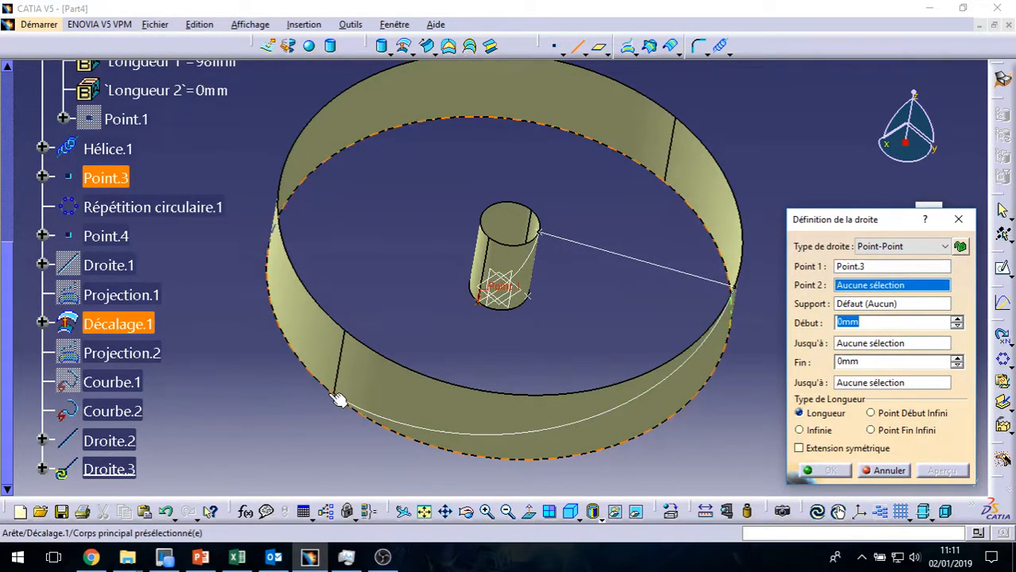
left_click(337, 395)
left_click(823, 471)
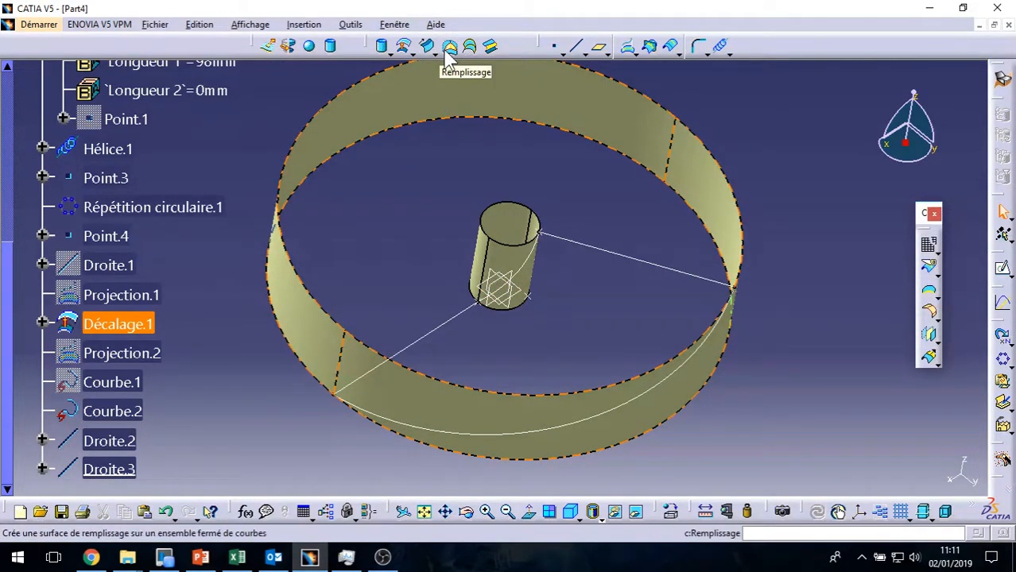
key("ctrl+z")
key("ctrl+z")
Create a blend surface with the helix as first curve and the outer curve as second curve, without supports.
left_click(494, 95)
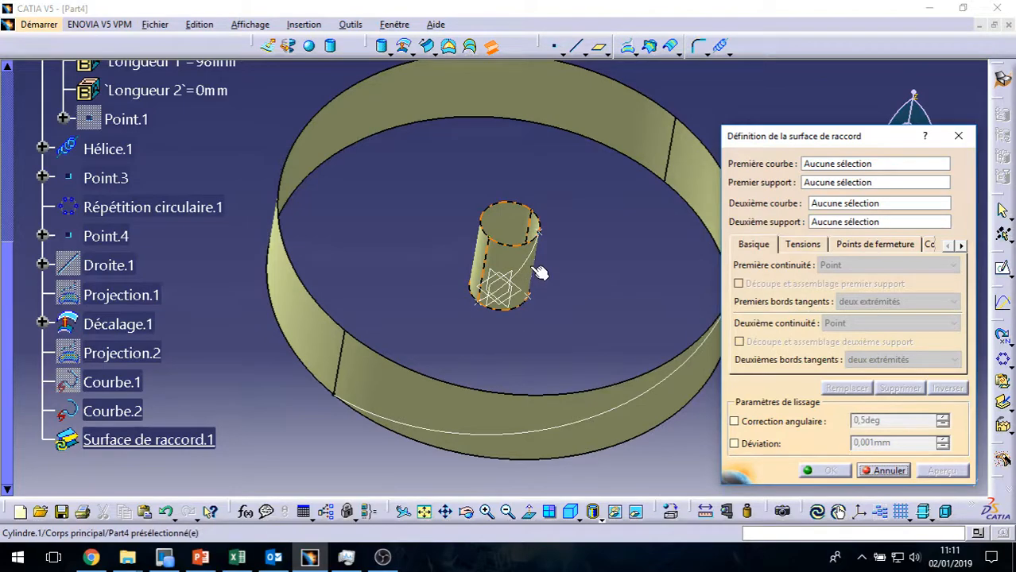
left_click(537, 265)
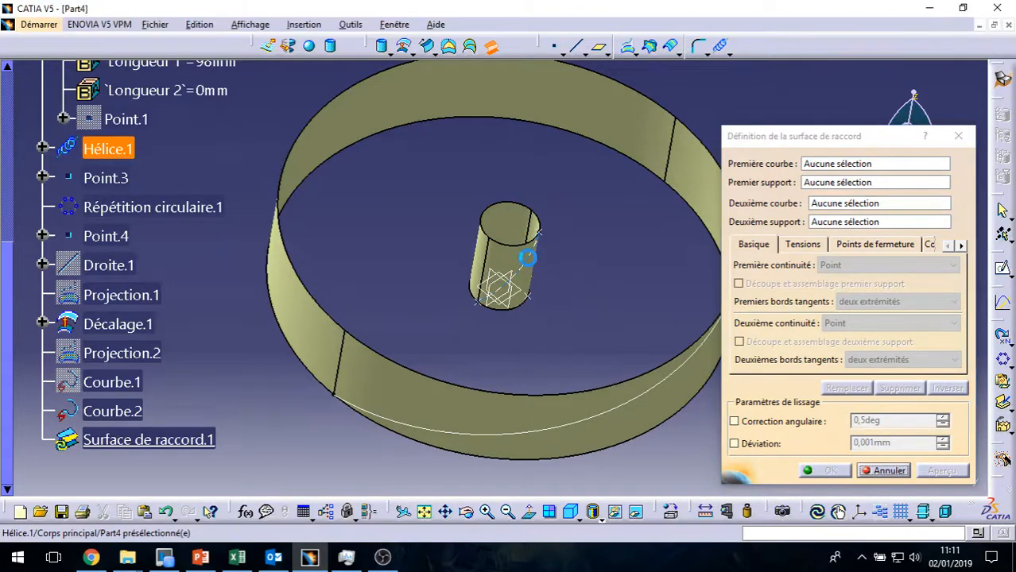
left_click(612, 411)
middle_click_drag(644, 431, 470, 427)
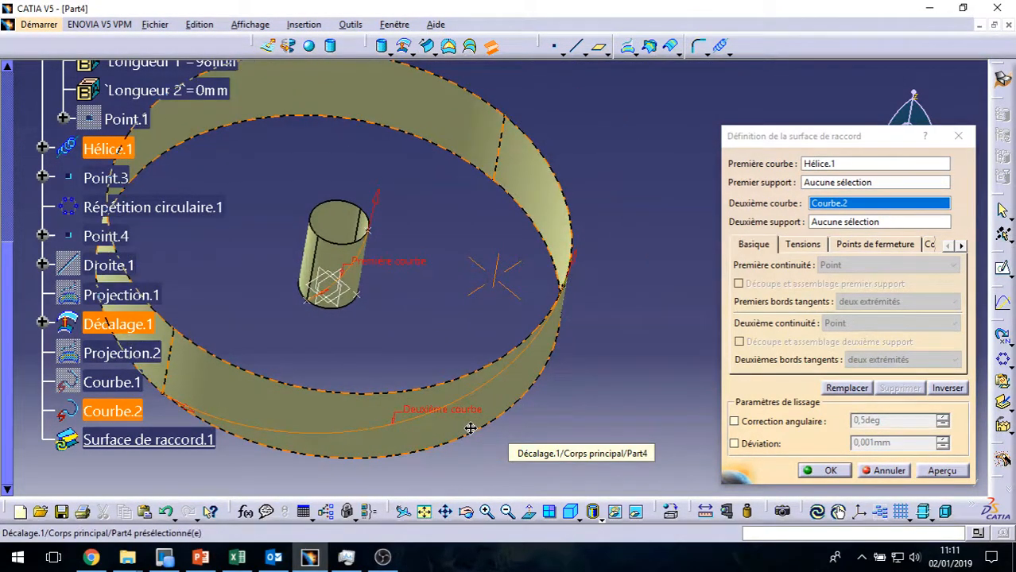
left_click(942, 470)
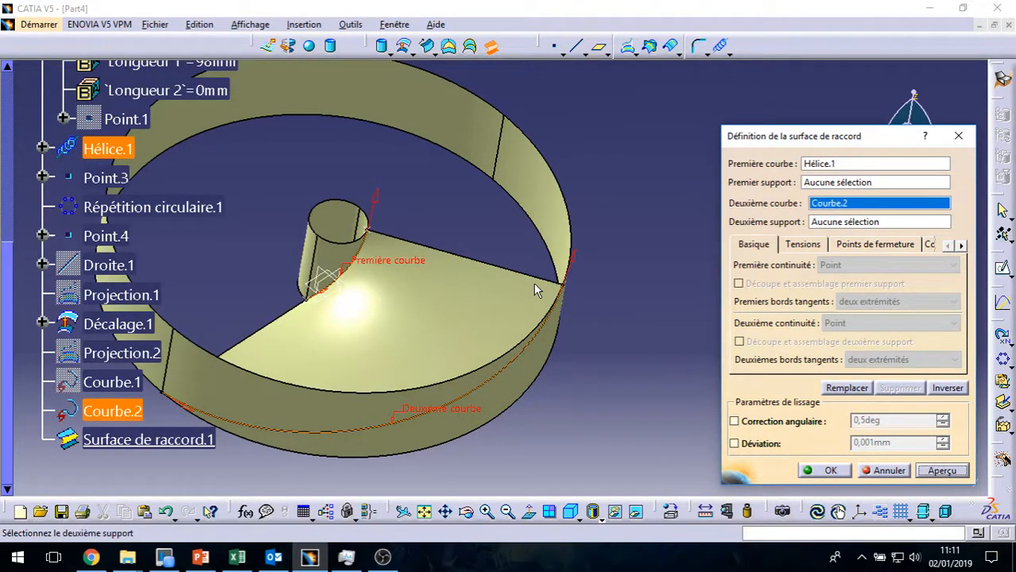
left_click(825, 471)
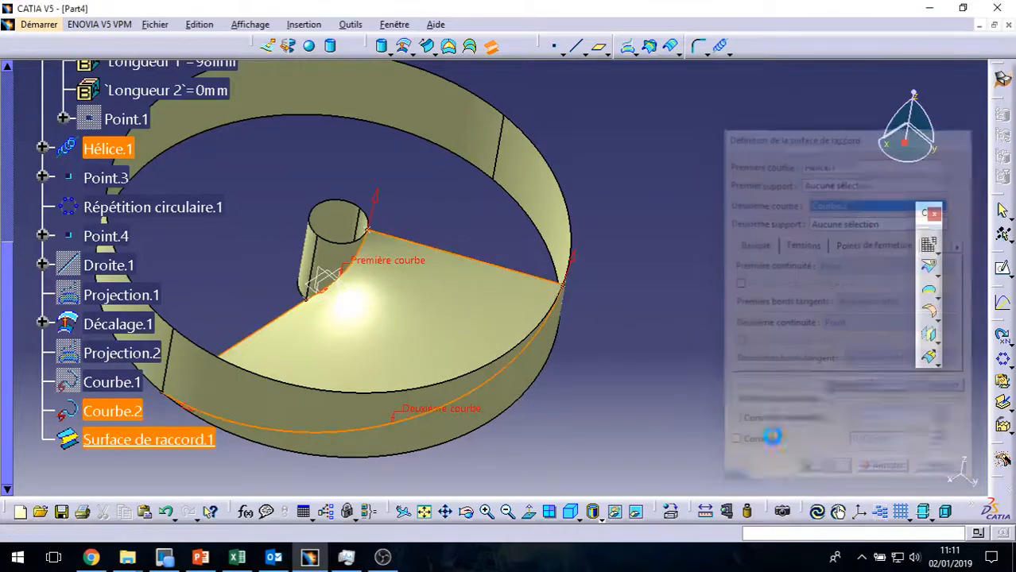
Hide the offset cylinder surface around the blend surface.
middle_click_drag(403, 345, 485, 301)
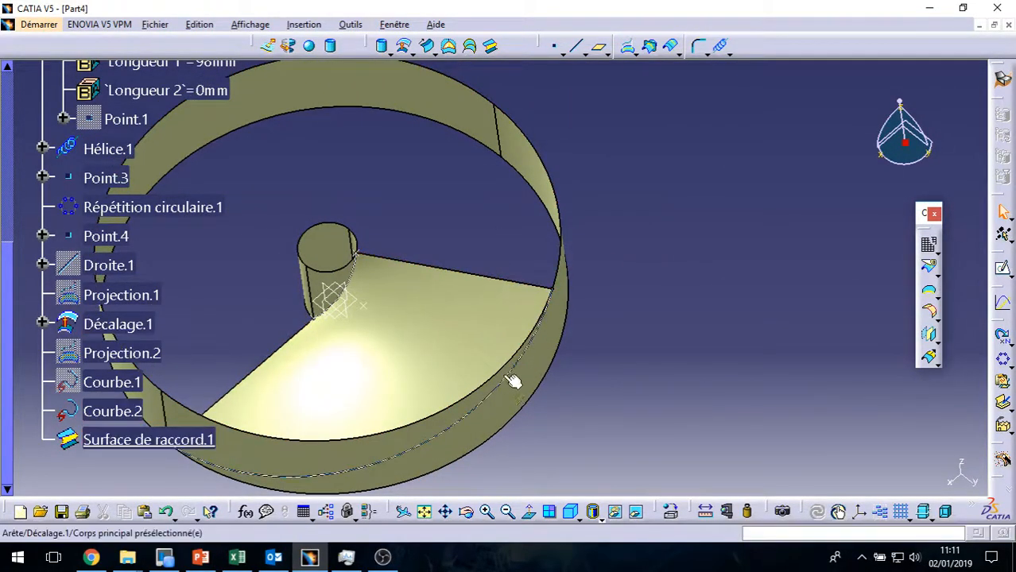
right_click(564, 310)
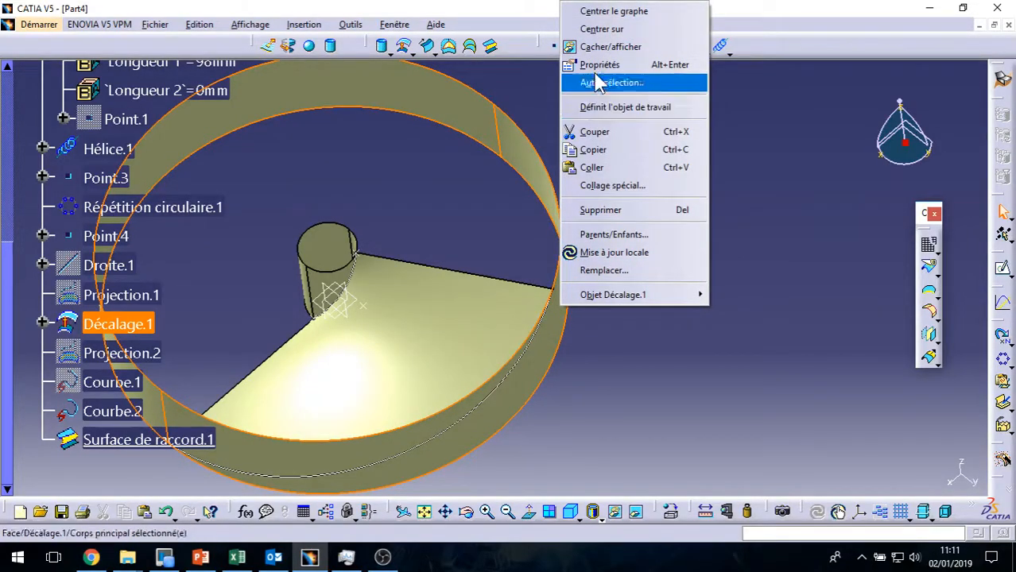
left_click(609, 47)
middle_click_drag(518, 324, 559, 287)
middle_click_drag(478, 274, 388, 335)
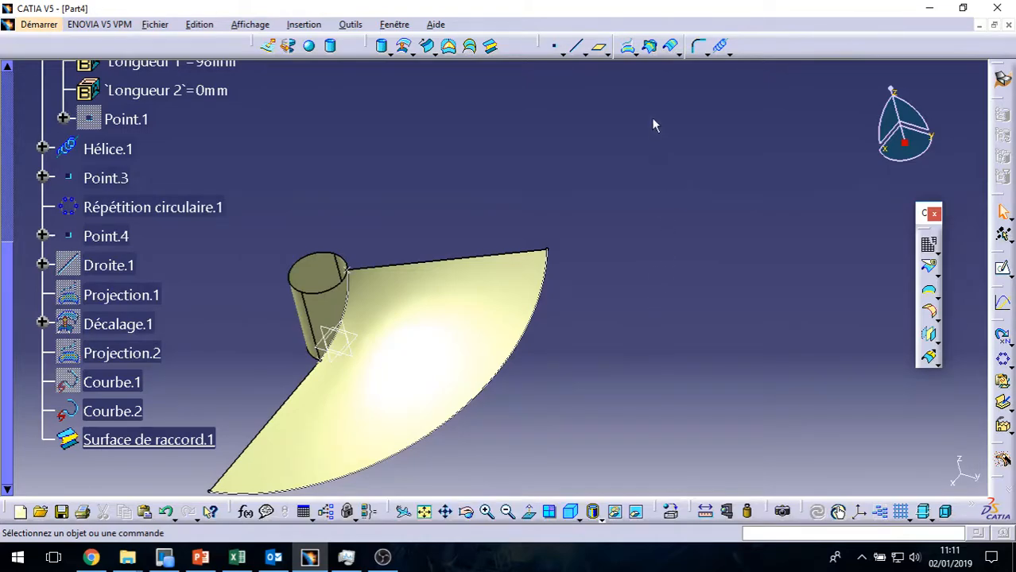
left_click(535, 255)
left_click(929, 291)
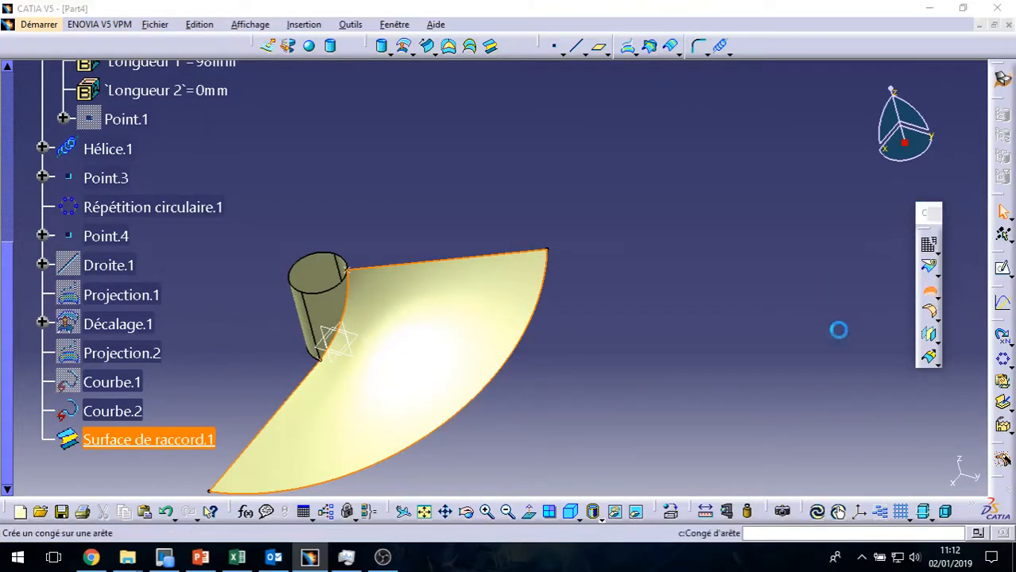
left_click(906, 471)
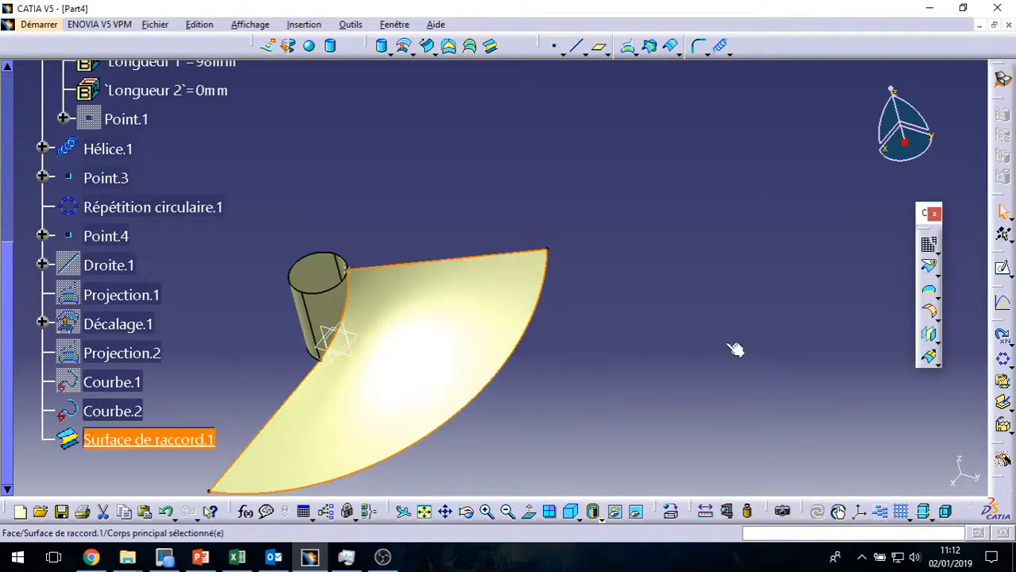
Extract the blend surface's upper straight edge as a boundary curve with the propagation type set to no propagation.
left_click(532, 260)
left_click(725, 285)
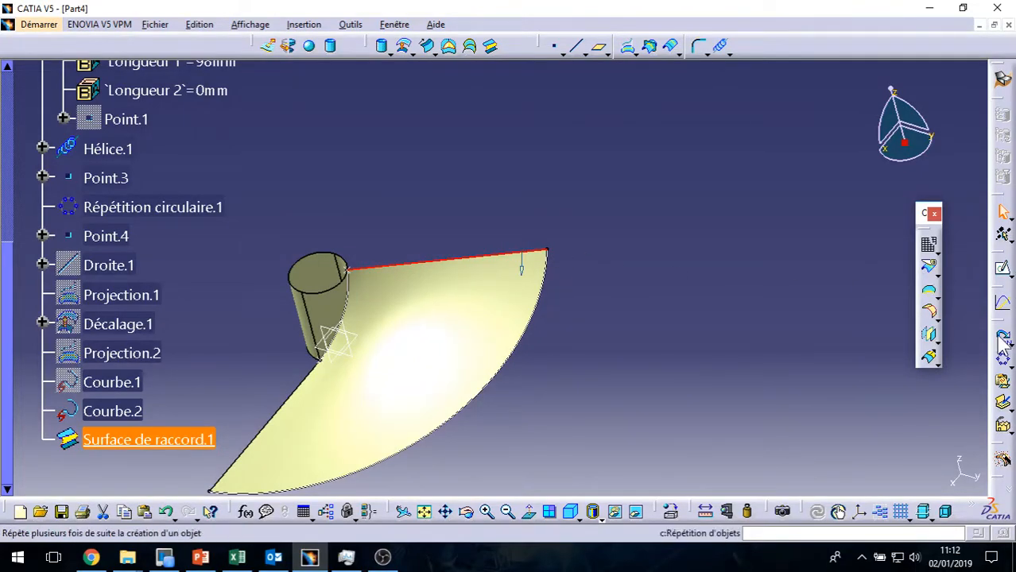
left_click(928, 291)
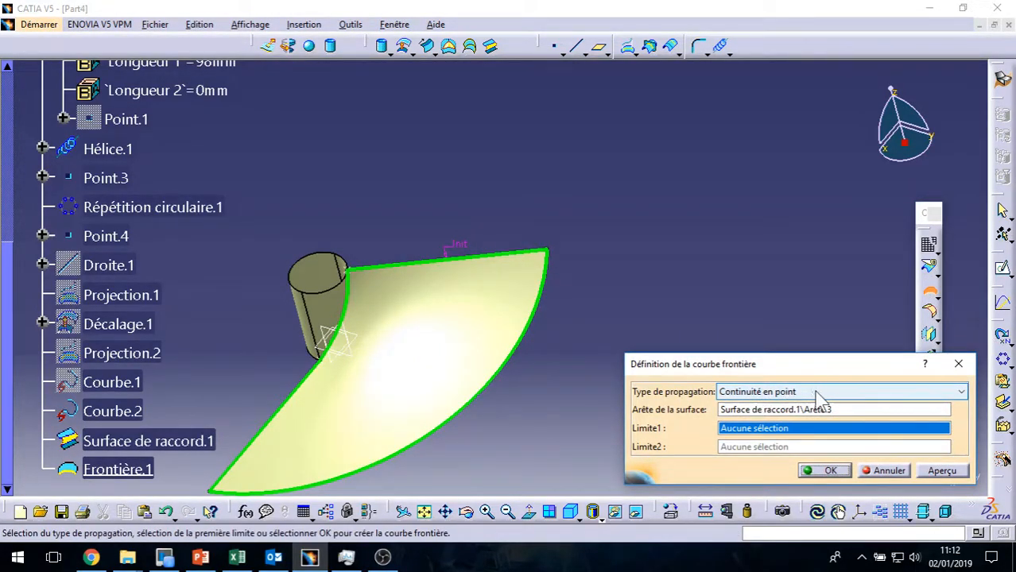
left_click(961, 393)
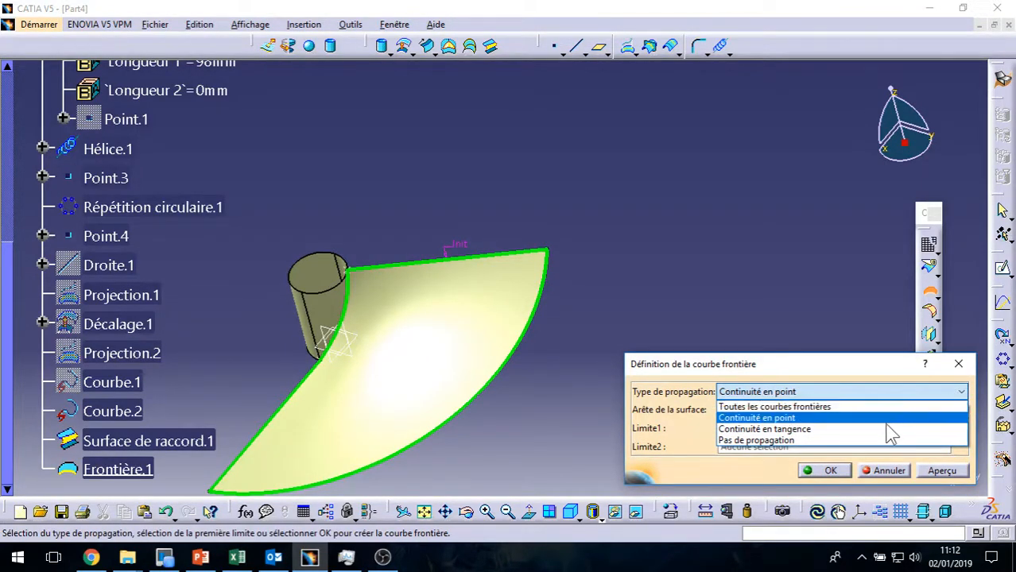
left_click(864, 440)
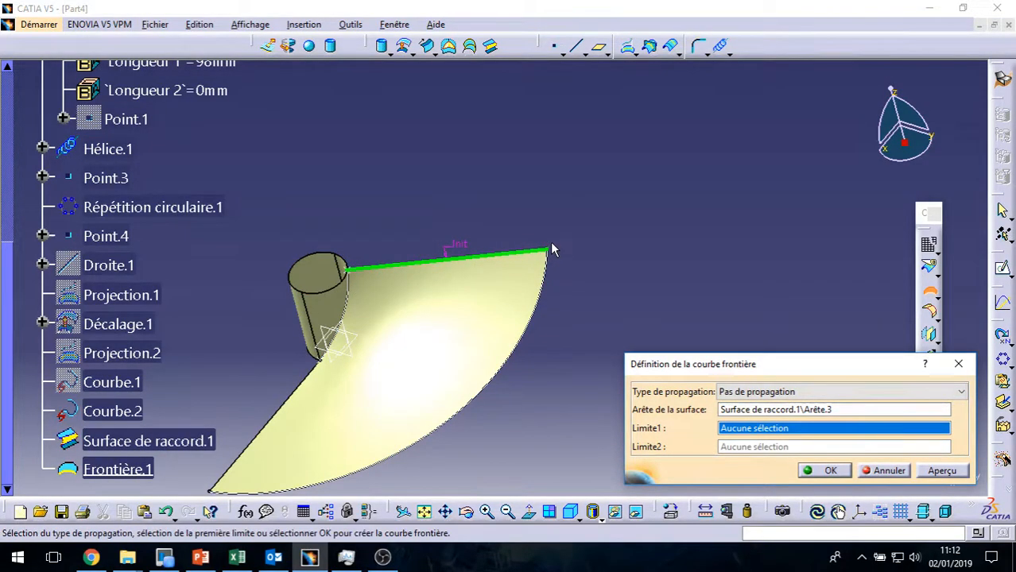
left_click(829, 470)
Extract the blend surface's lower straight edge as a second boundary curve.
middle_click_drag(673, 391, 777, 272)
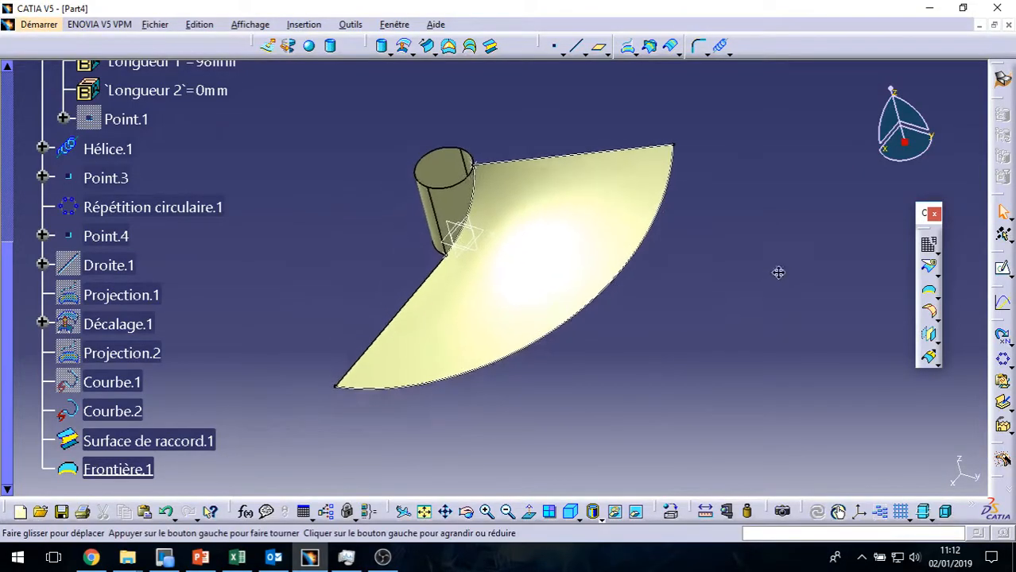
left_click(408, 318)
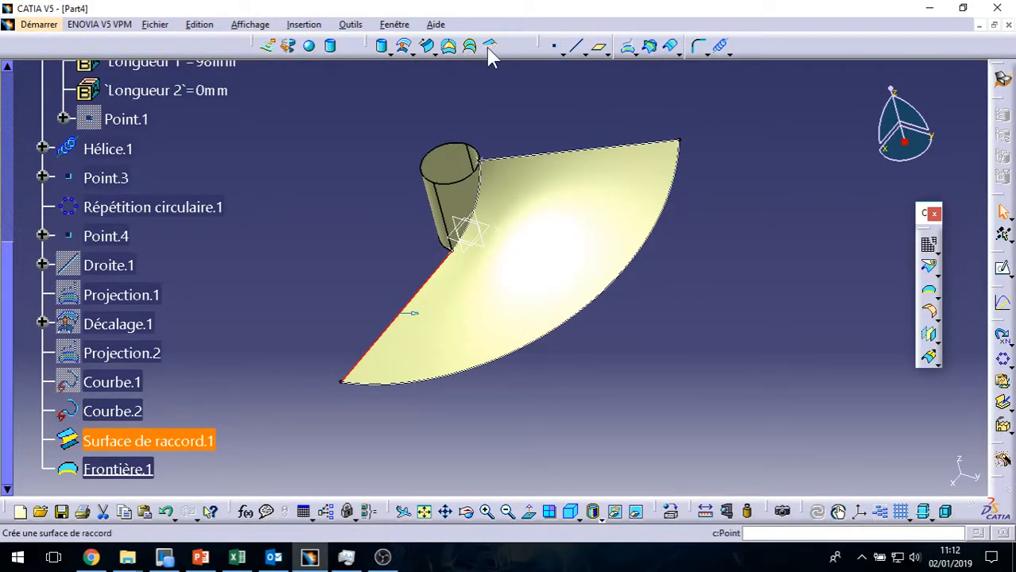
left_click(929, 291)
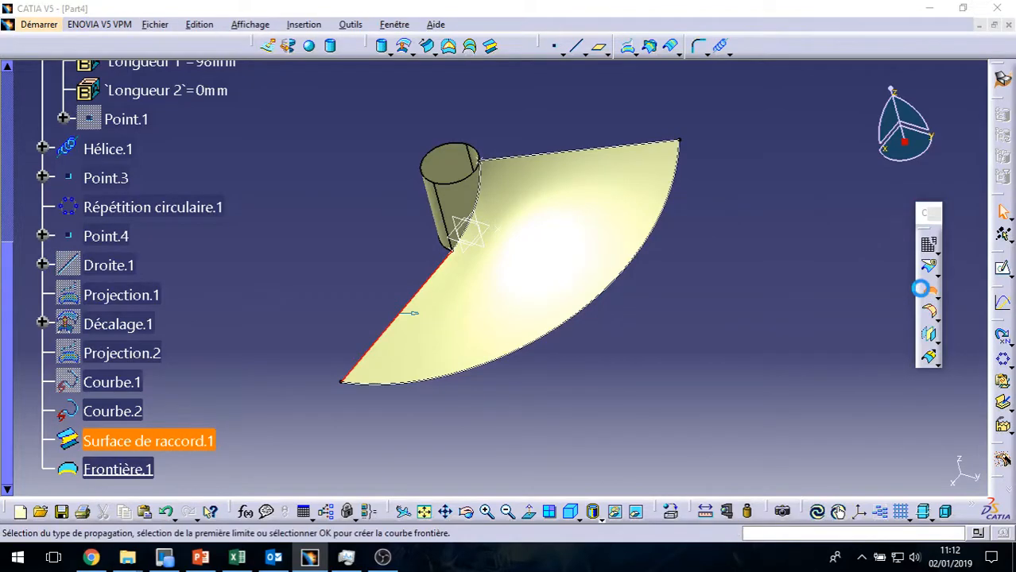
left_click(822, 471)
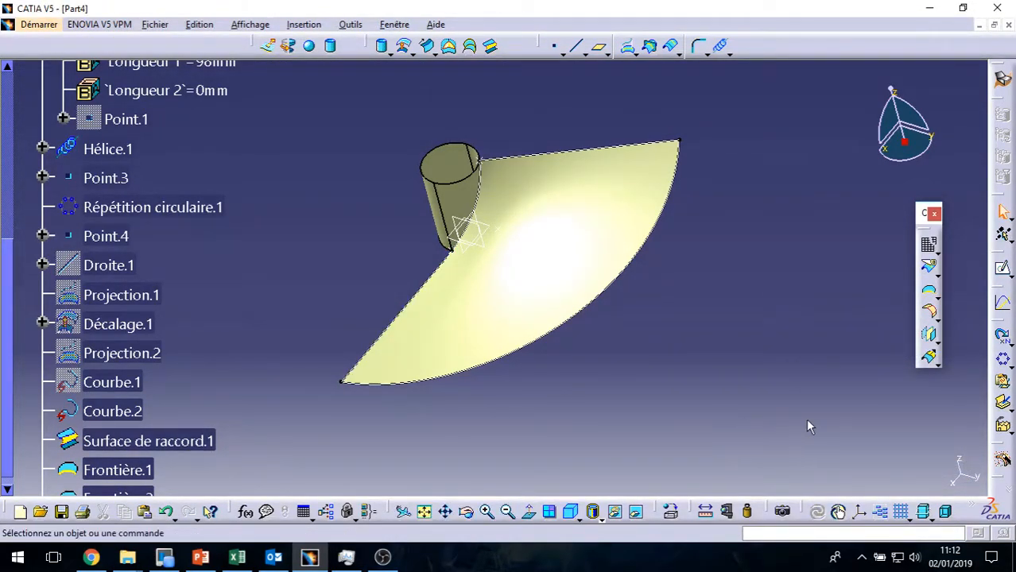
Create a 68 mm corner between the upper boundary and the outer curve, using the blend surface as support.
left_click(699, 47)
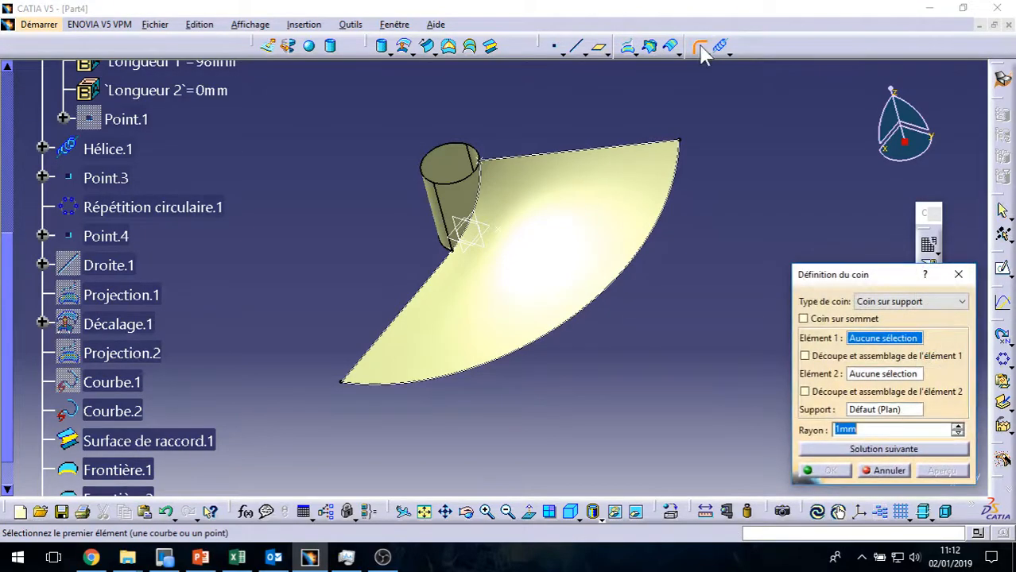
left_click(653, 146)
left_click(674, 181)
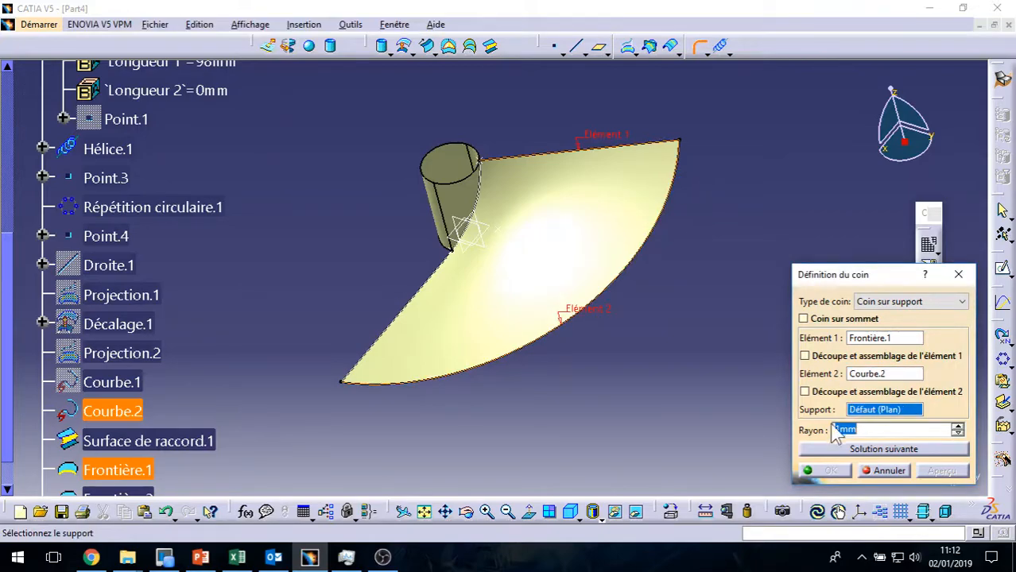
left_click(608, 216)
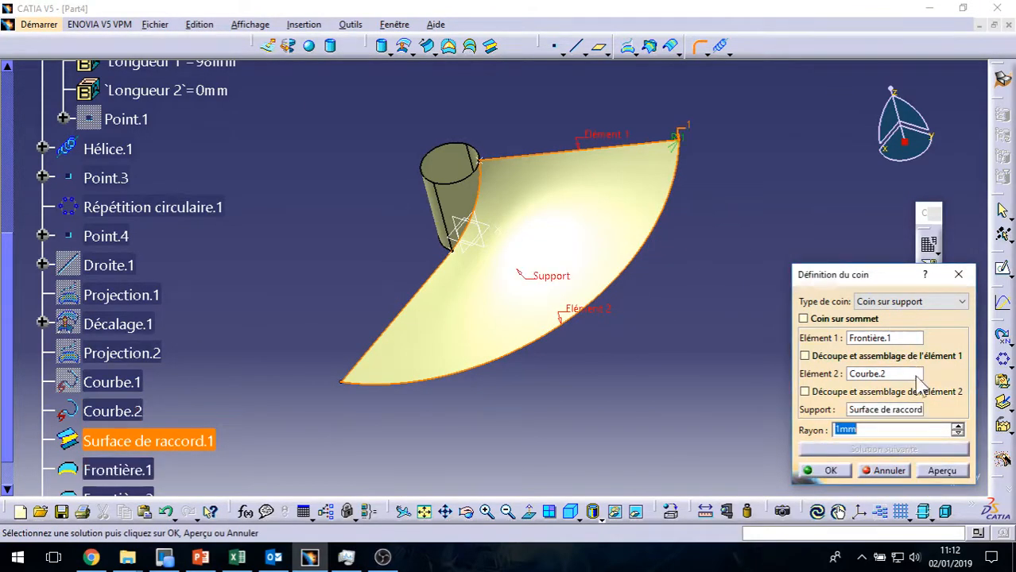
left_click(958, 426)
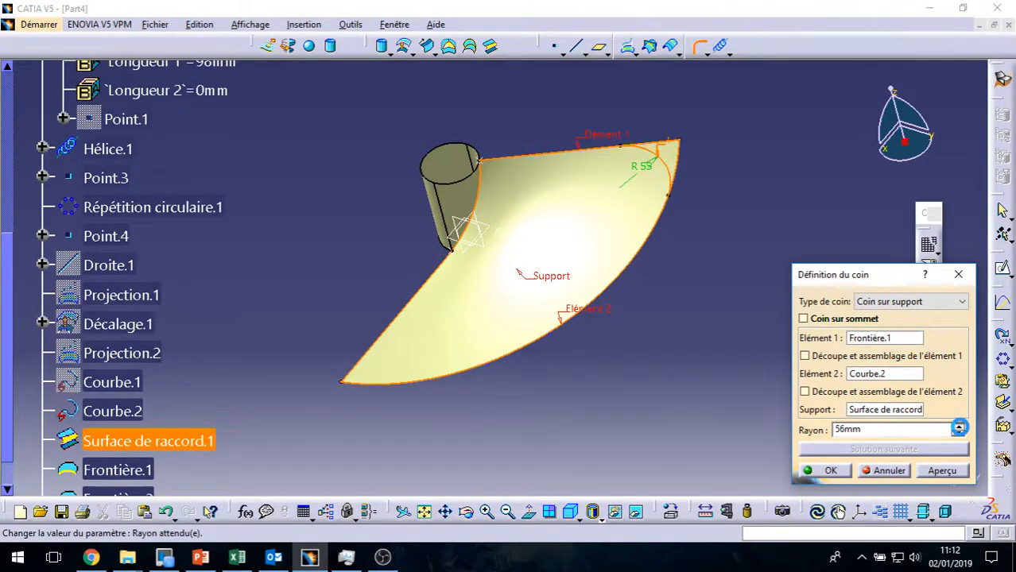
left_click(830, 470)
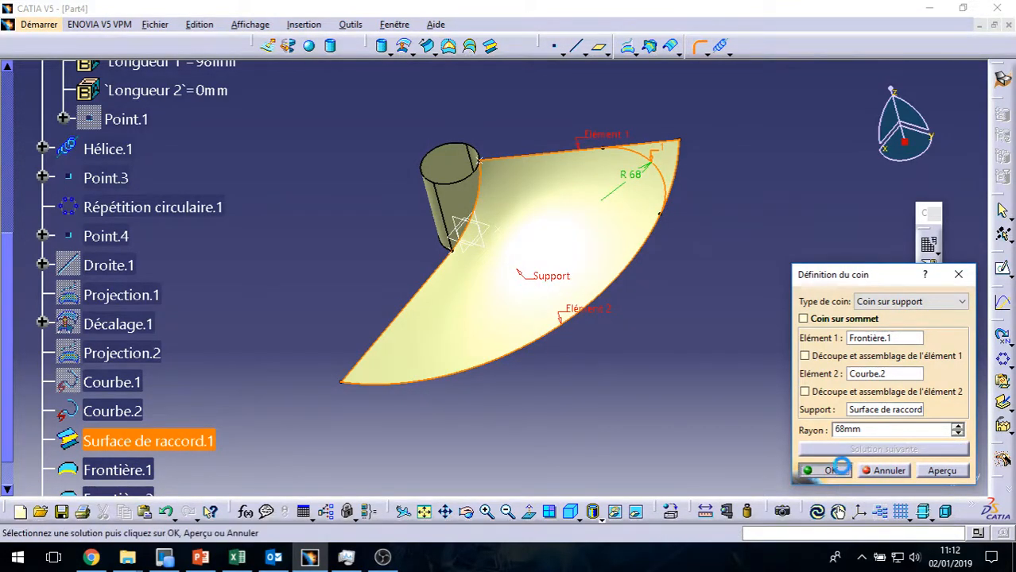
Create a corner of about 103 mm between the outer curve and the lower boundary, using the blend surface as support.
middle_click_drag(675, 210, 490, 377)
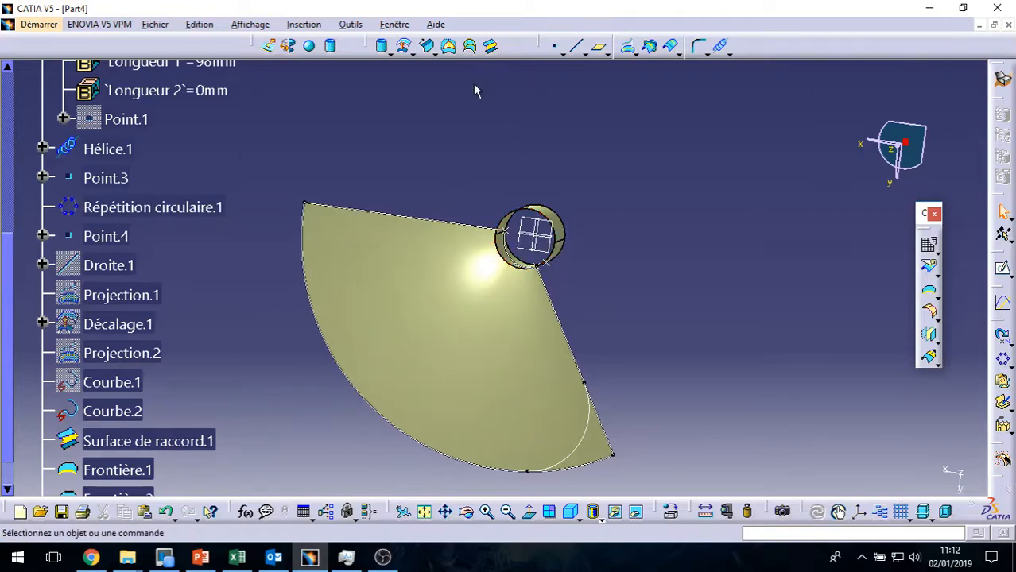
middle_click_drag(661, 250, 580, 334)
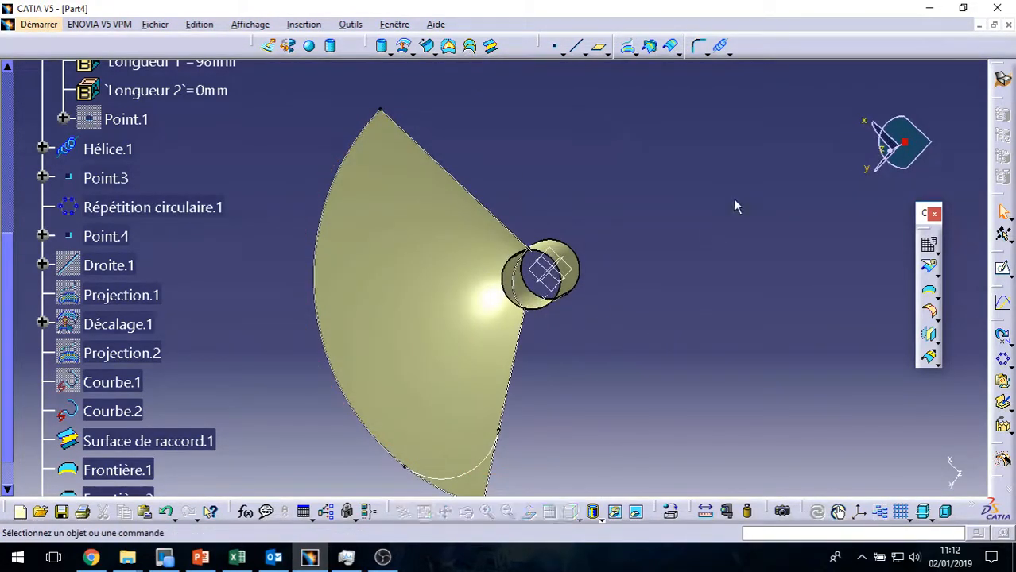
left_click(697, 50)
left_click(344, 141)
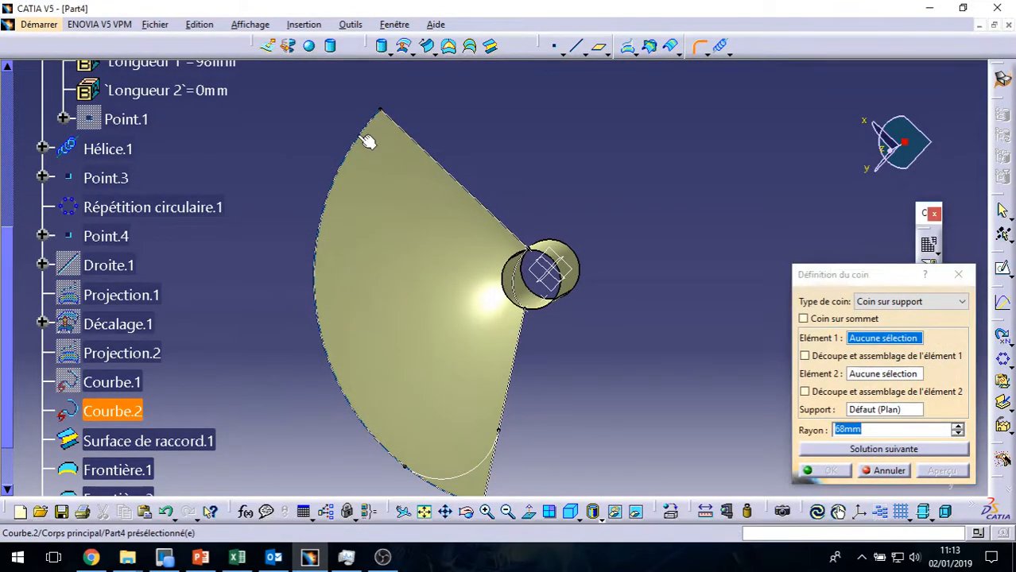
left_click(410, 137)
left_click(404, 188)
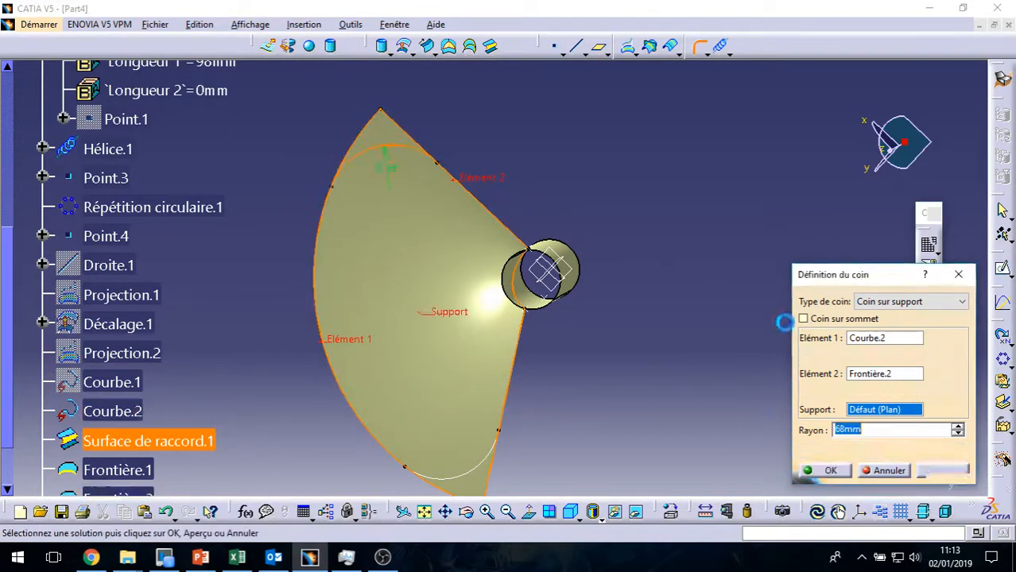
left_click(958, 426)
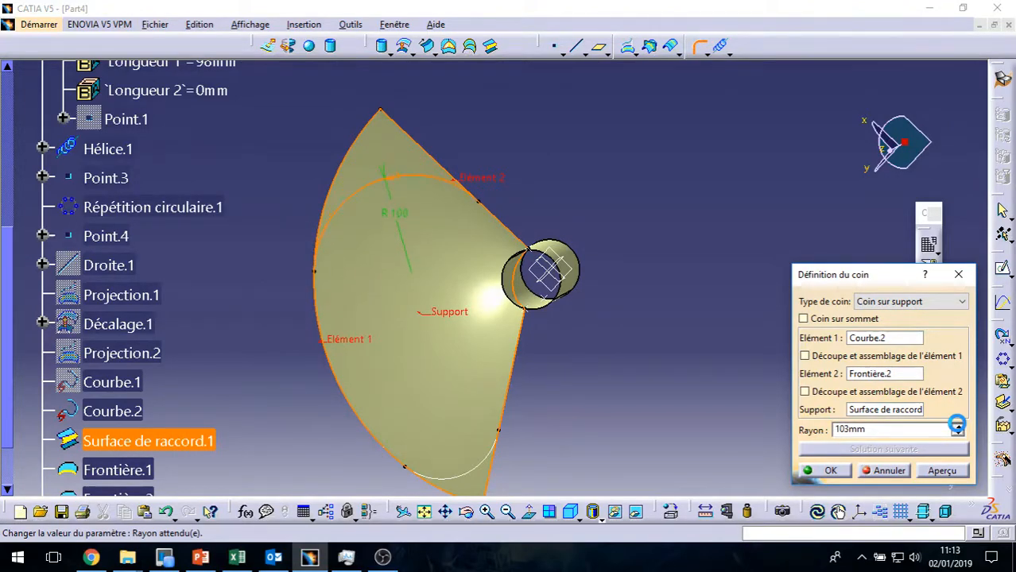
left_click(825, 471)
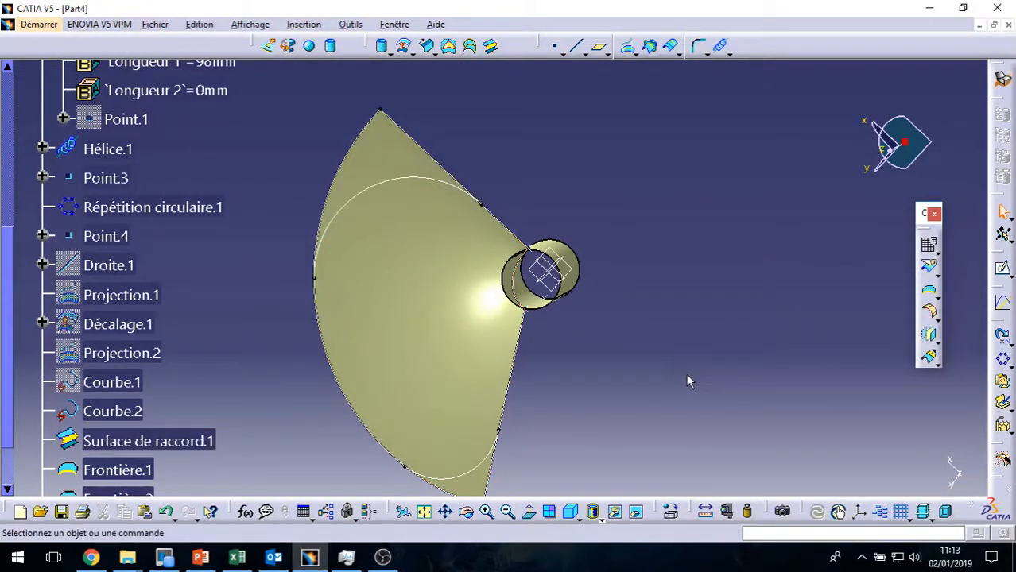
Split the blend surface with both corner curves, keeping the central part with the rounded outer corners.
middle_click_drag(540, 410, 426, 165)
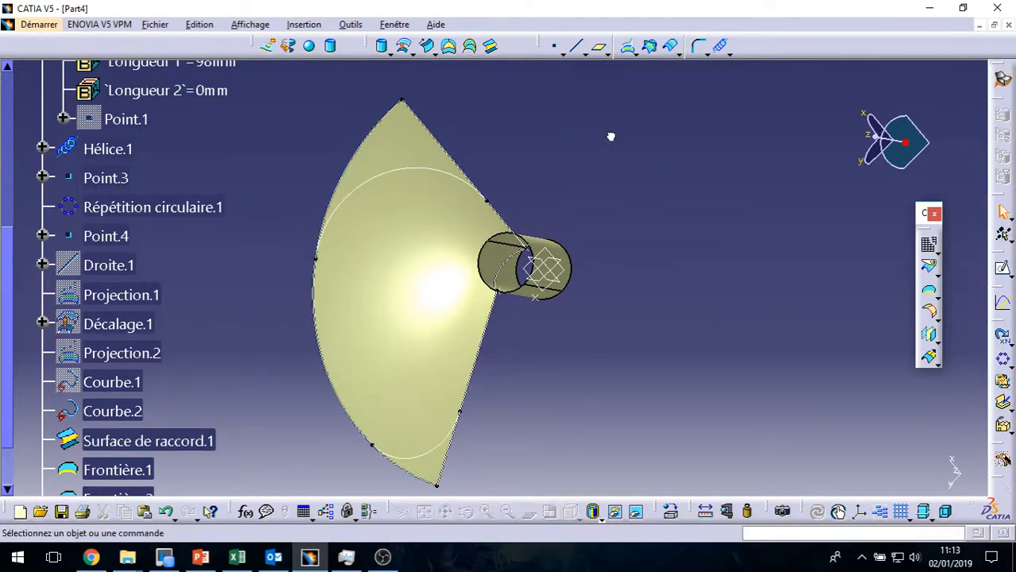
left_click(932, 274)
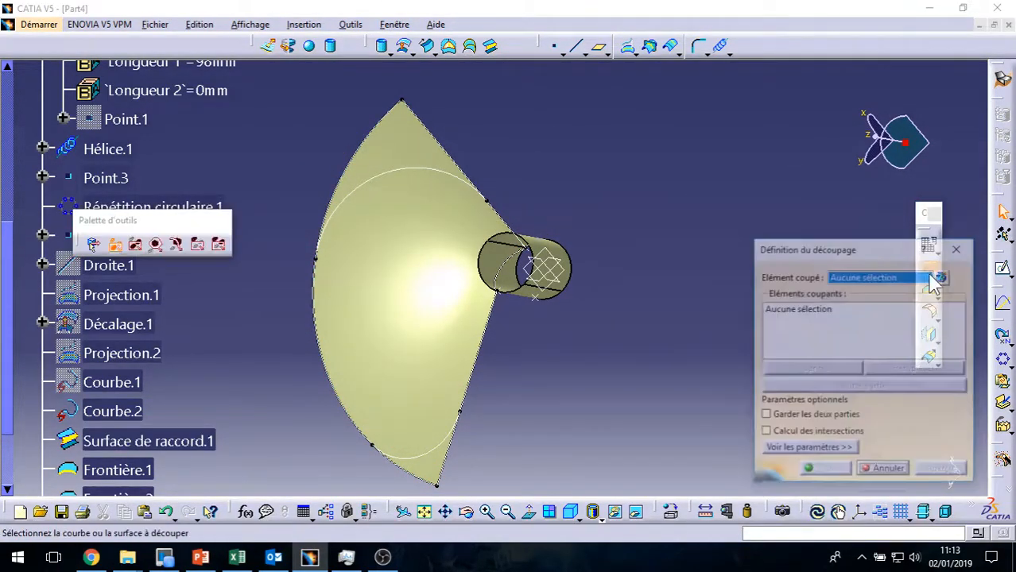
left_click(393, 224)
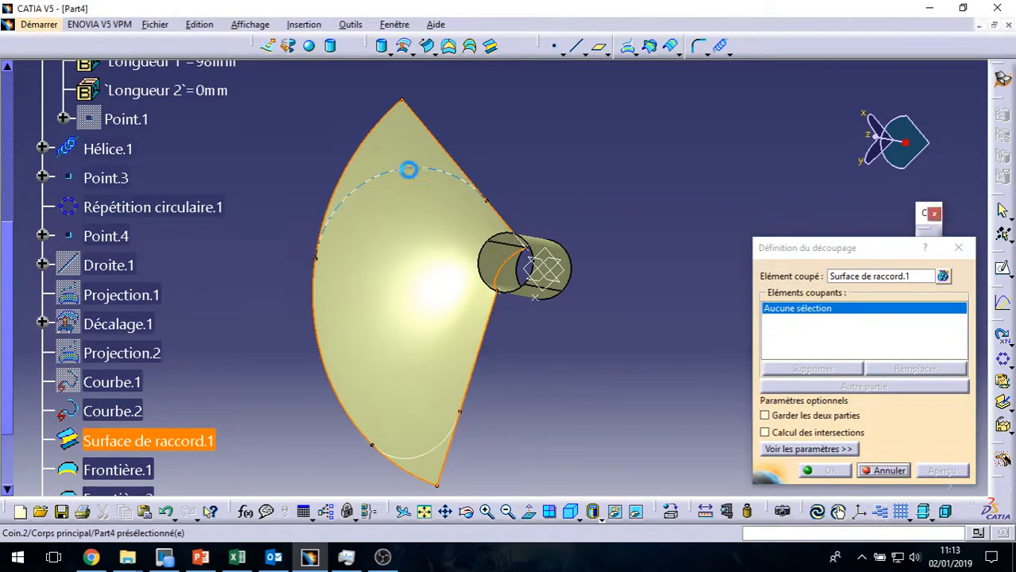
left_click(418, 176)
left_click(436, 463)
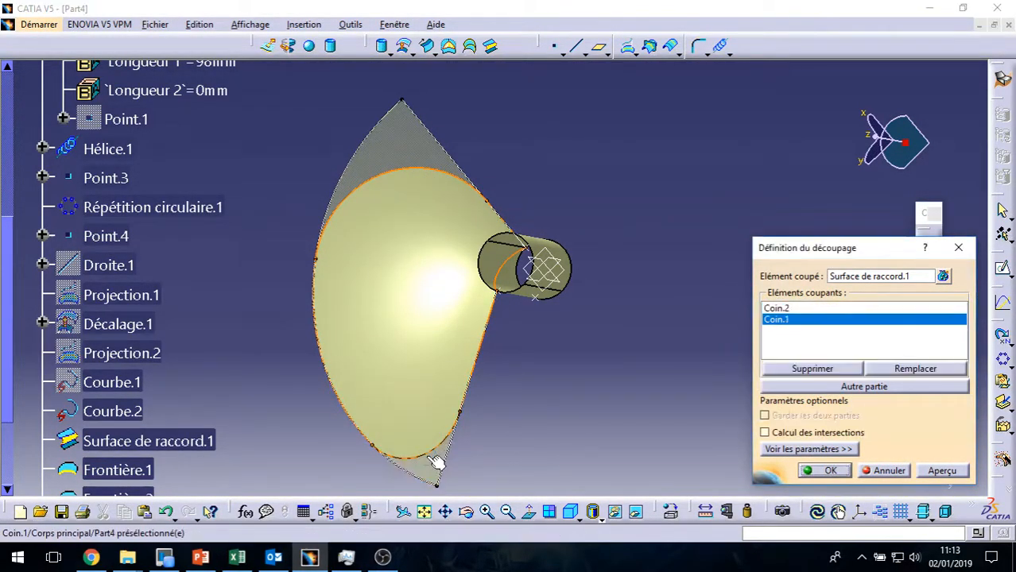
left_click(823, 472)
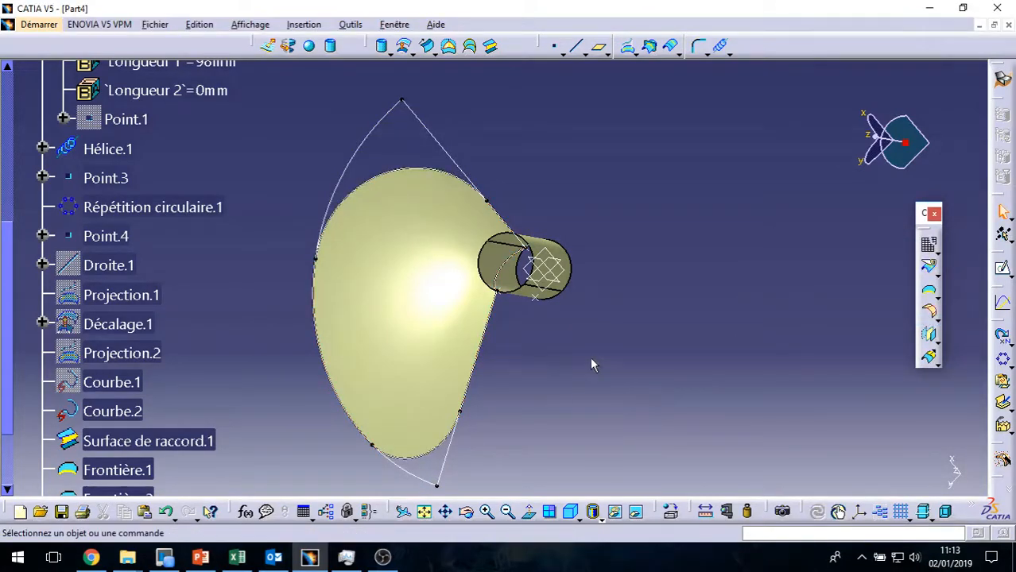
Hide all curves in the part so the construction outlines around the trimmed blade disappear.
middle_click_drag(541, 301, 549, 279)
left_click(351, 24)
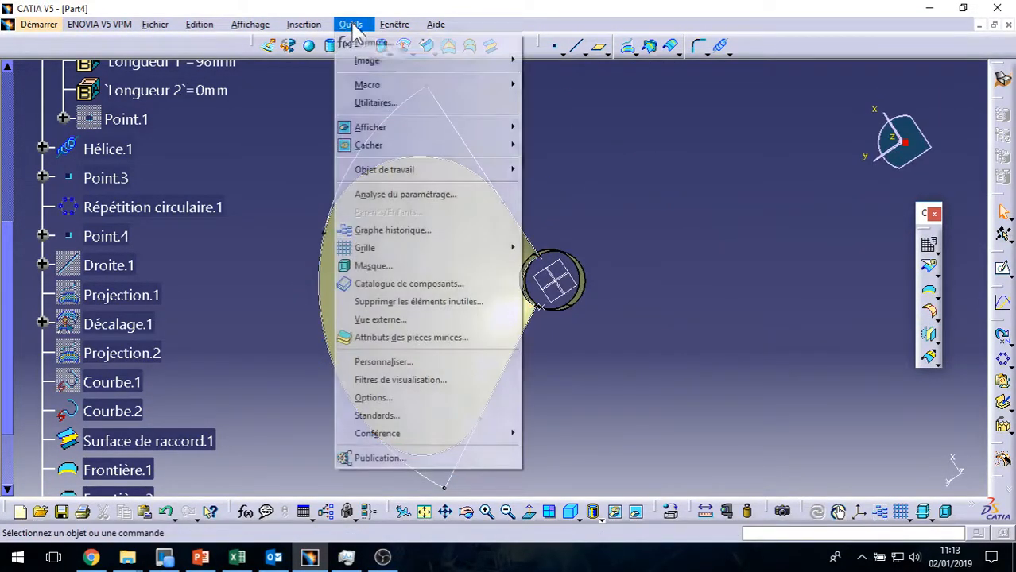
mouse_move(422, 174)
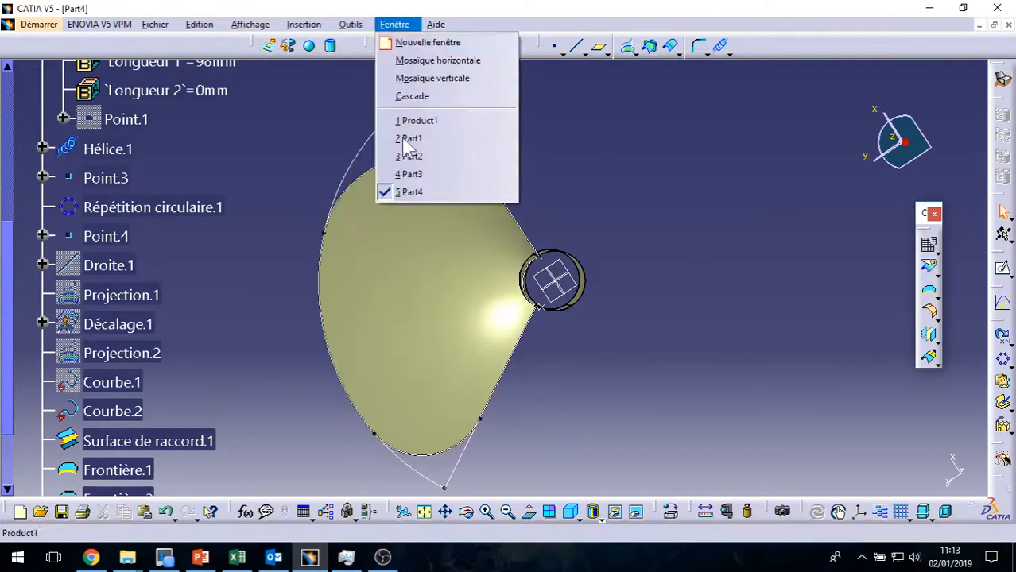
mouse_move(378, 151)
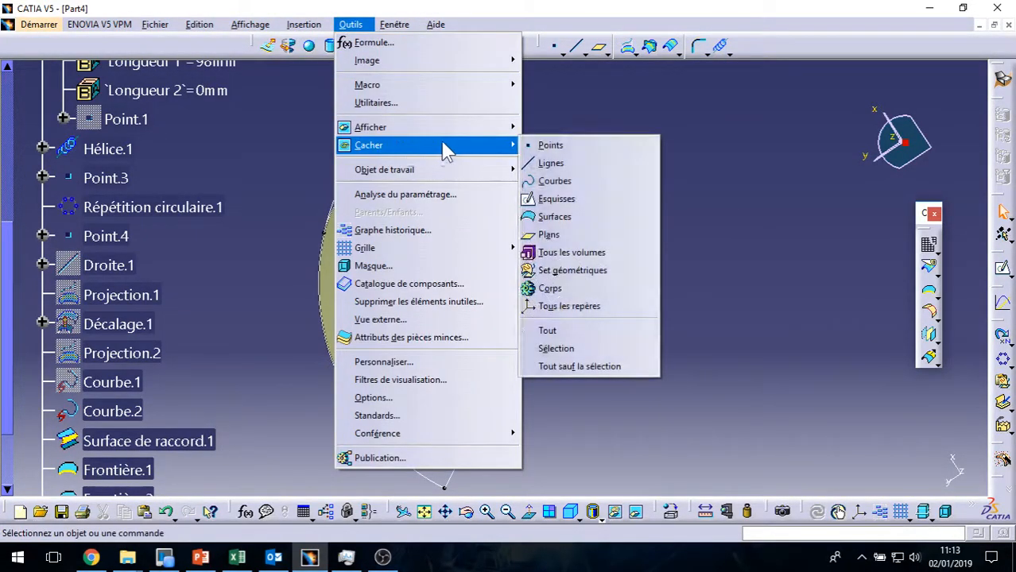
left_click(576, 183)
Hide all points in the part and the circular pattern of points near the cylinder.
middle_click_drag(586, 237, 534, 282)
left_click(394, 23)
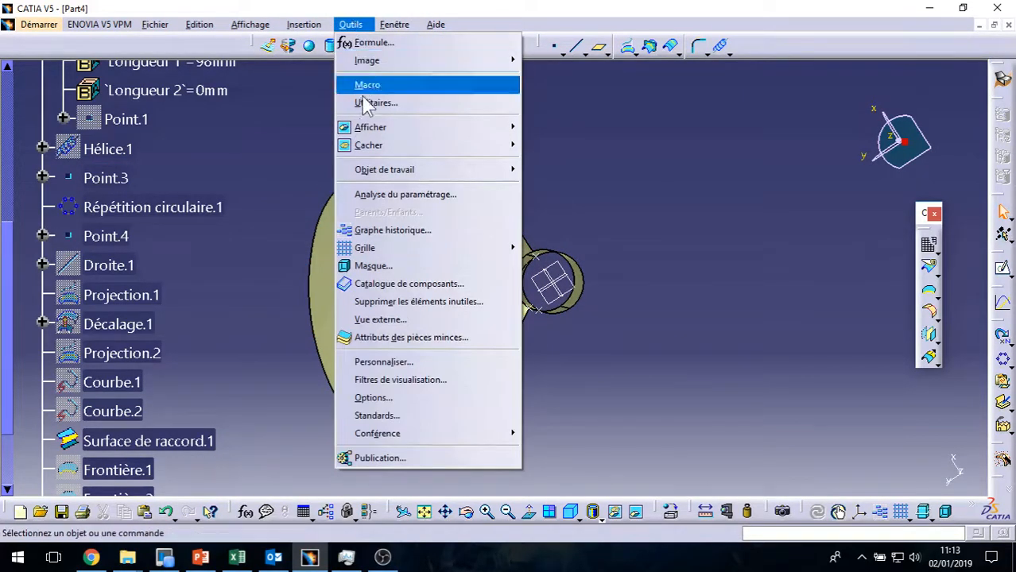
mouse_move(380, 149)
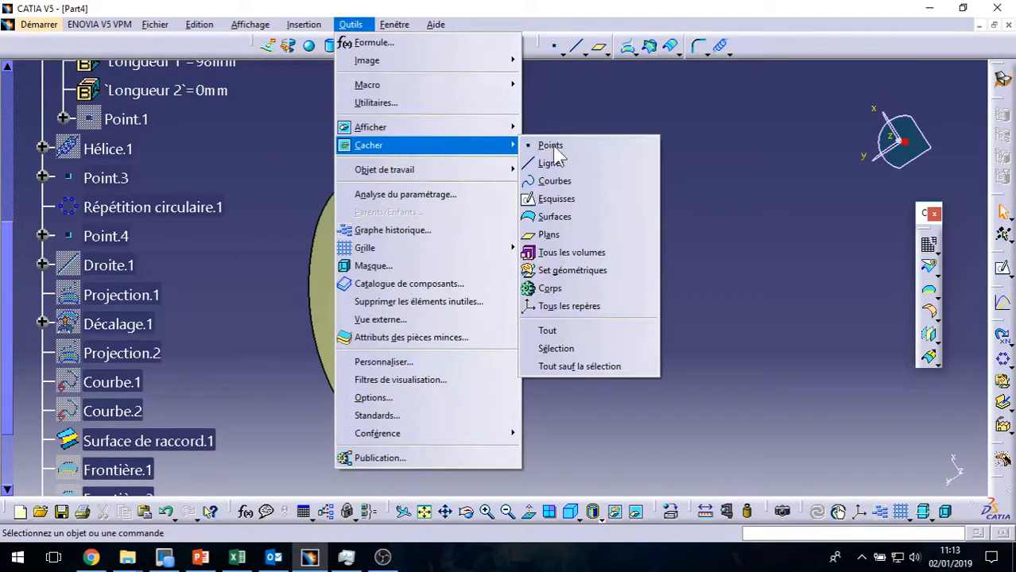
left_click(602, 148)
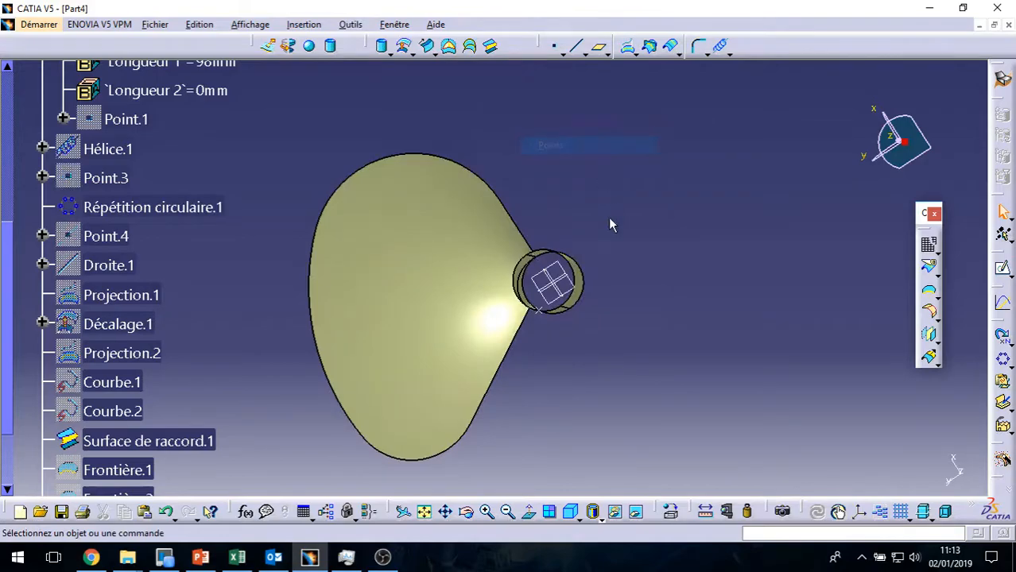
right_click(546, 312)
left_click(627, 50)
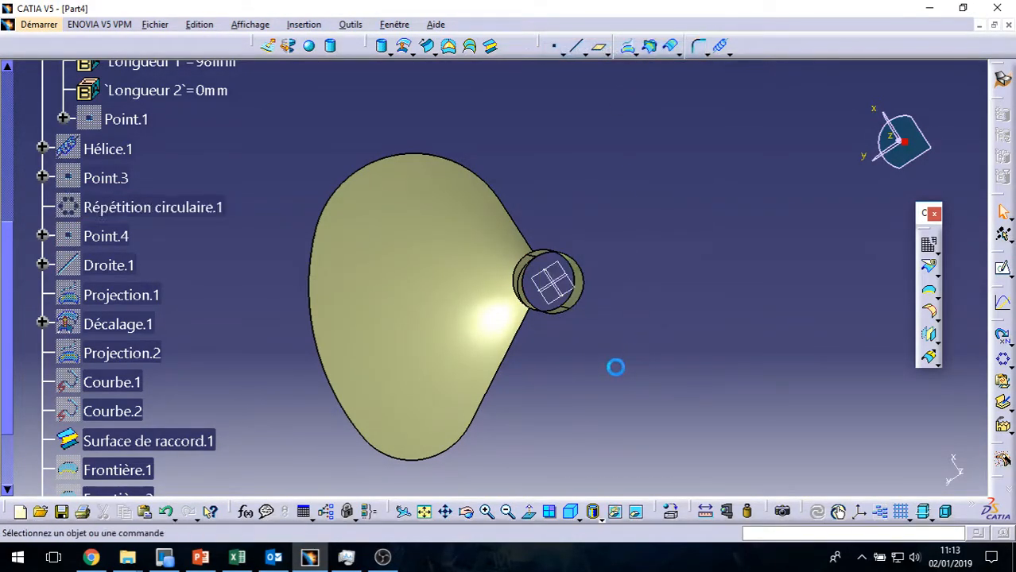
middle_click_drag(600, 386, 585, 300)
middle_click_drag(465, 195, 612, 250)
middle_click_drag(357, 340, 426, 221)
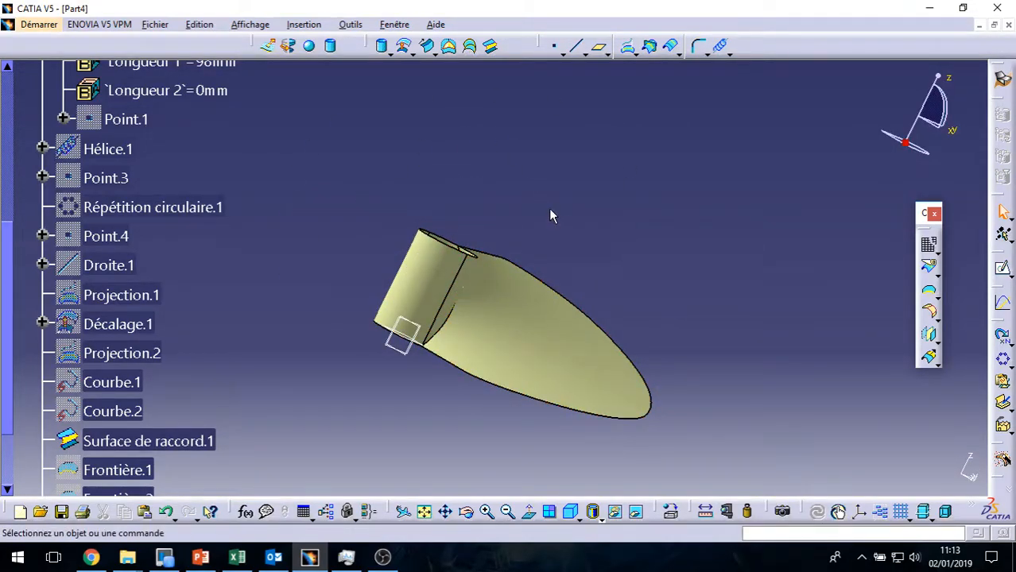
middle_click_drag(531, 231, 485, 230)
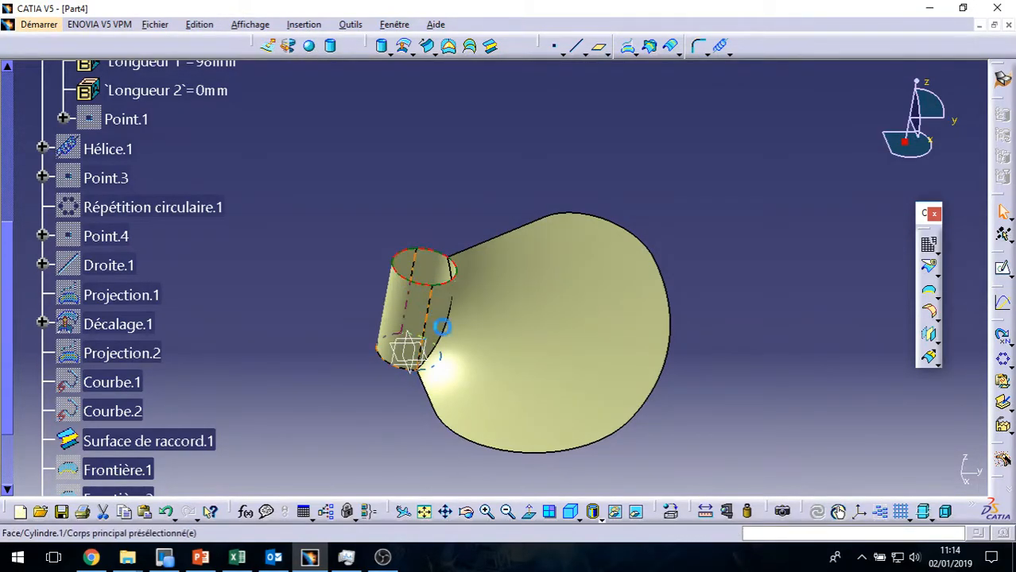
left_click(269, 45)
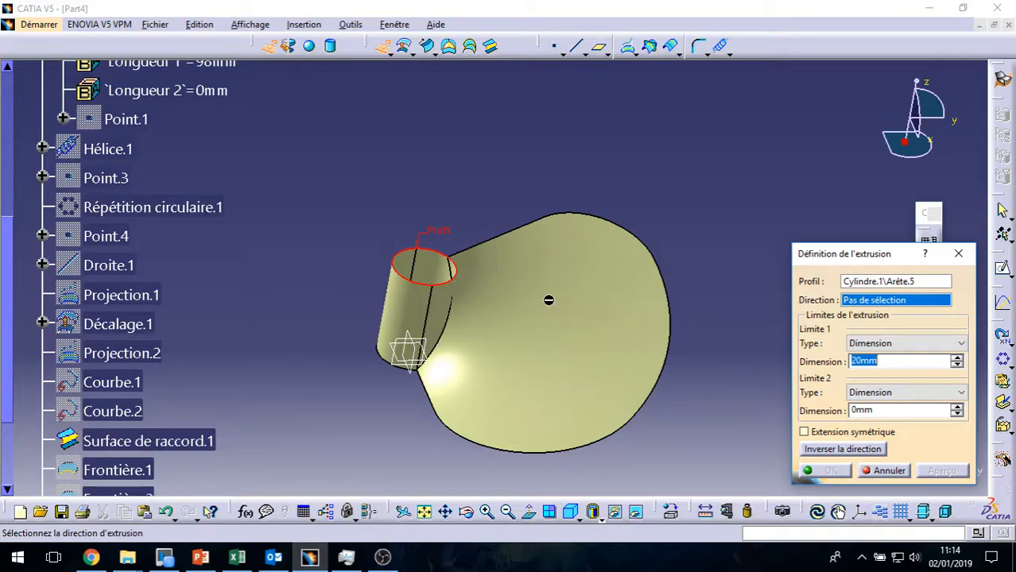
right_click(868, 299)
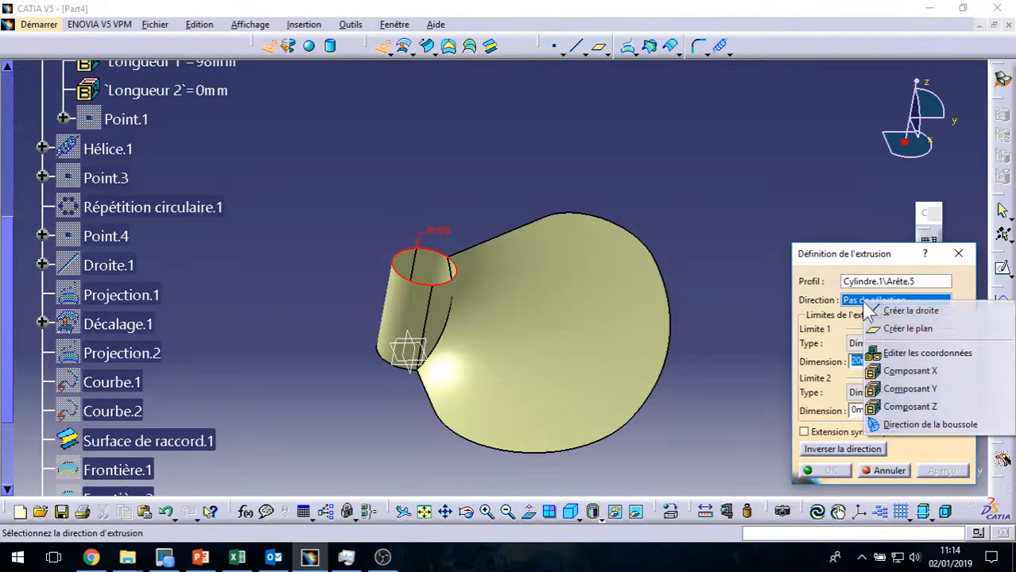
left_click(922, 409)
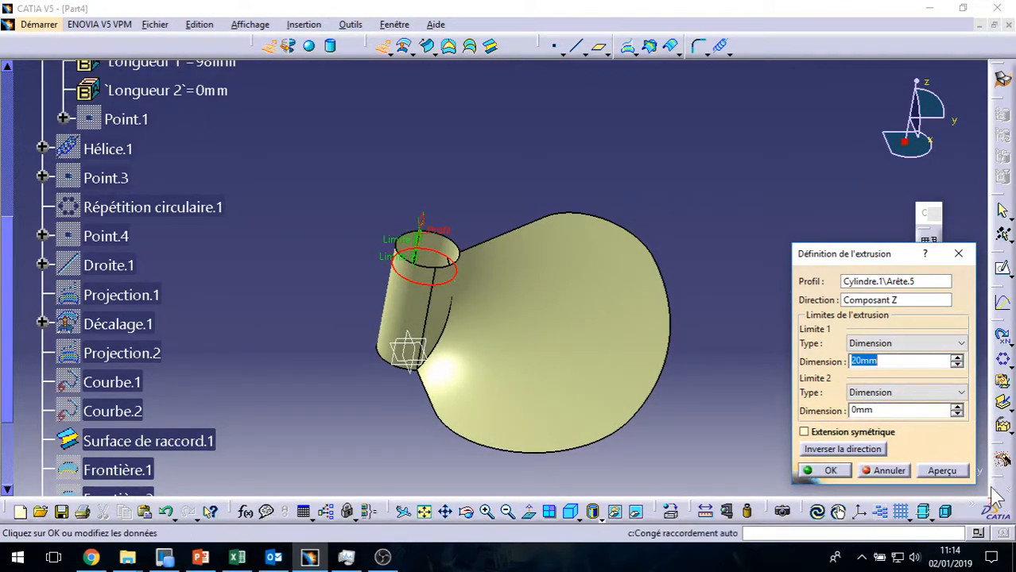
left_click(887, 470)
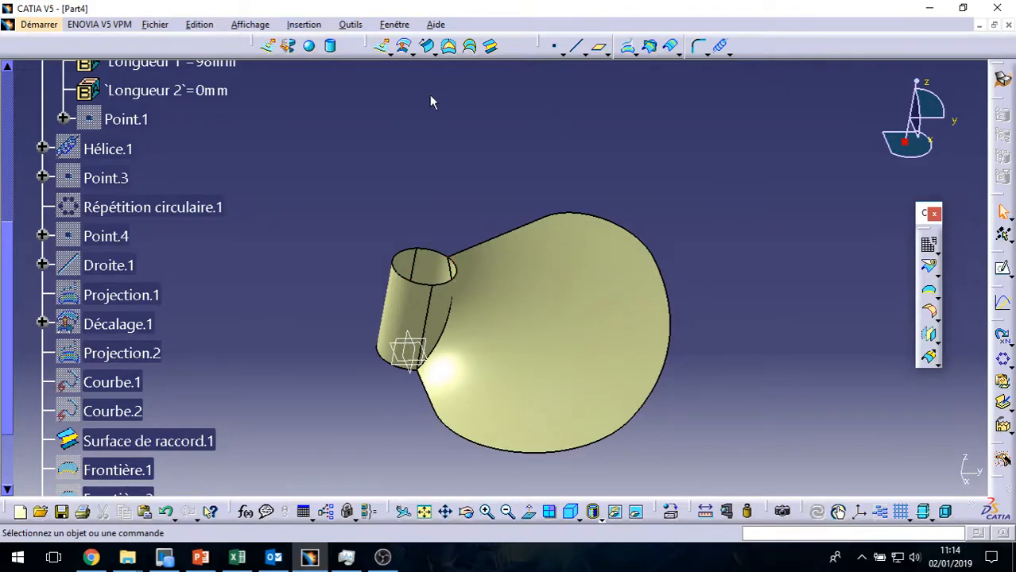
Extrapolate the cylinder surface from its top circular edge by about 16 mm with tangent continuity and the result assembled.
left_click(926, 356)
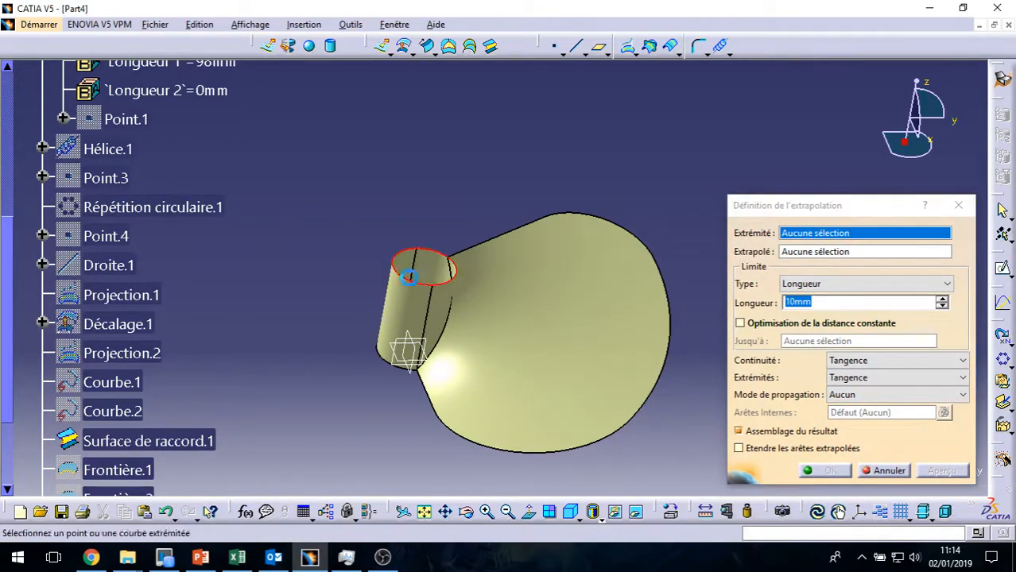
left_click(410, 276)
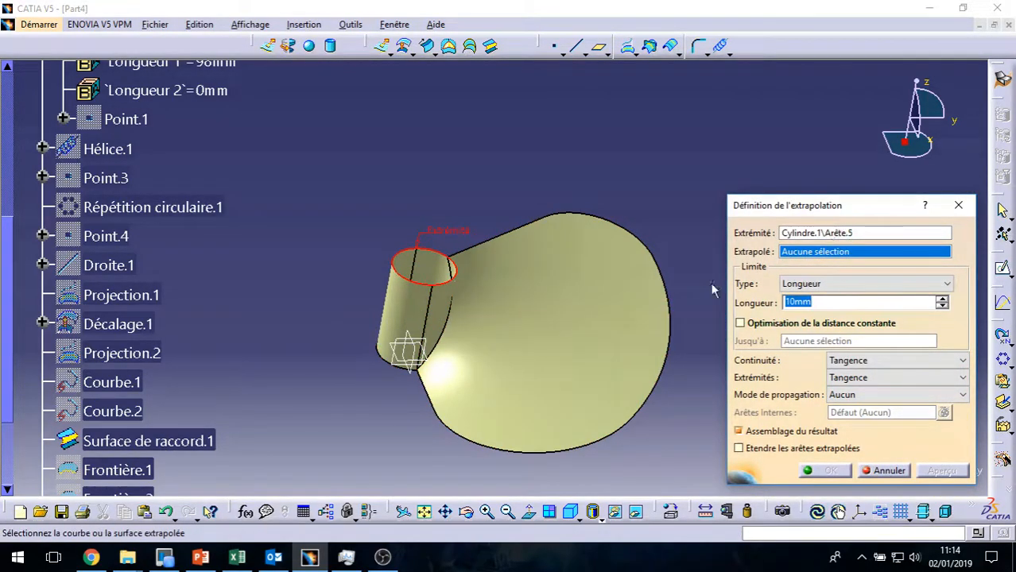
left_click(406, 311)
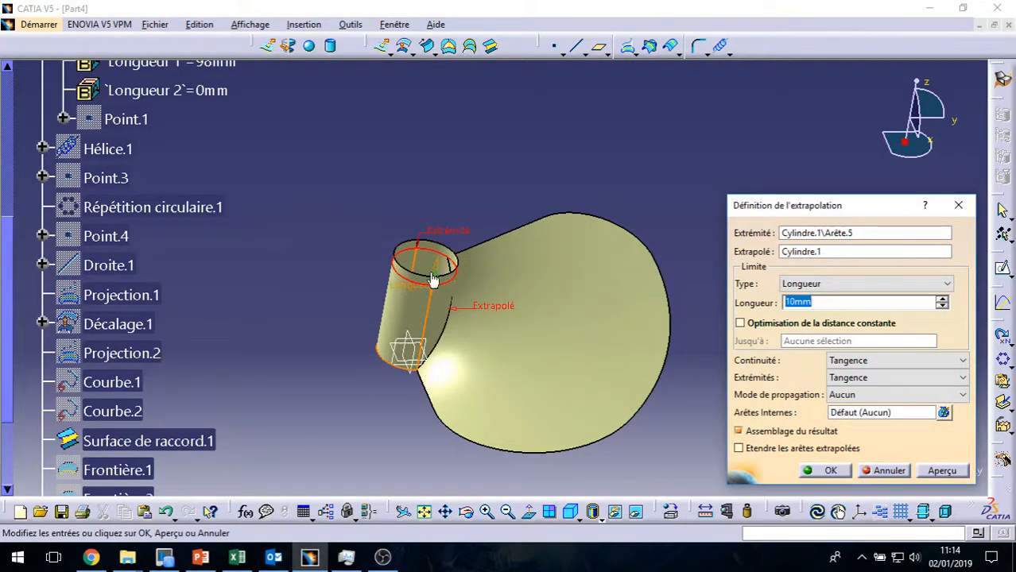
mouse_move(439, 269)
left_mouse_down()
mouse_move(448, 232)
mouse_move(441, 255)
left_mouse_up()
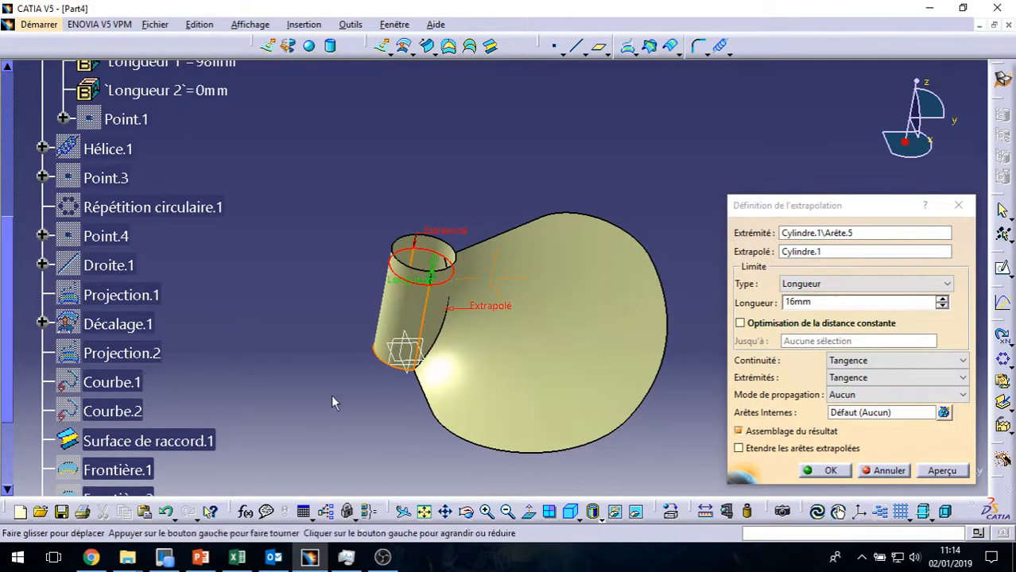
left_click(827, 471)
left_click(191, 355)
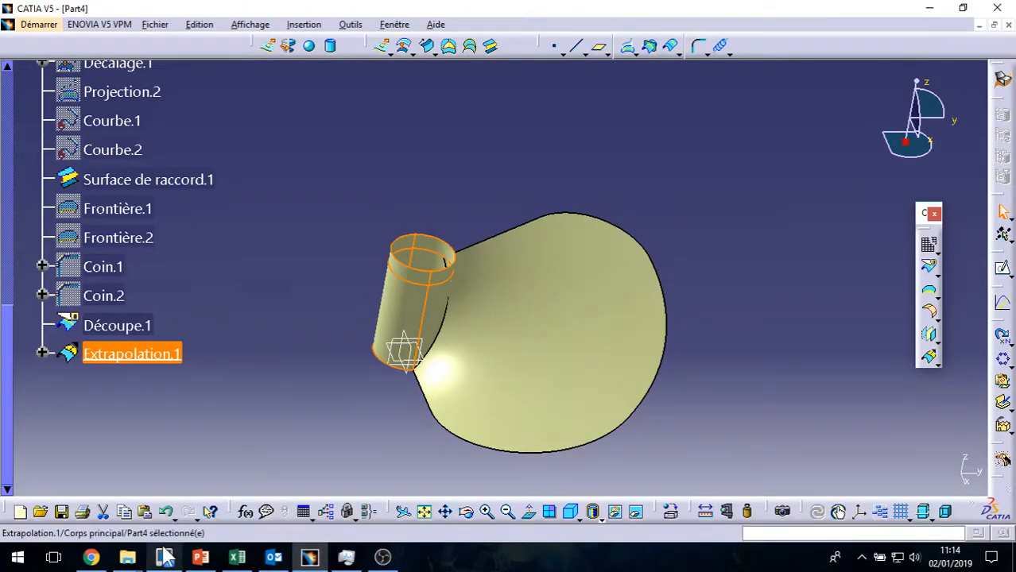
left_click(716, 333)
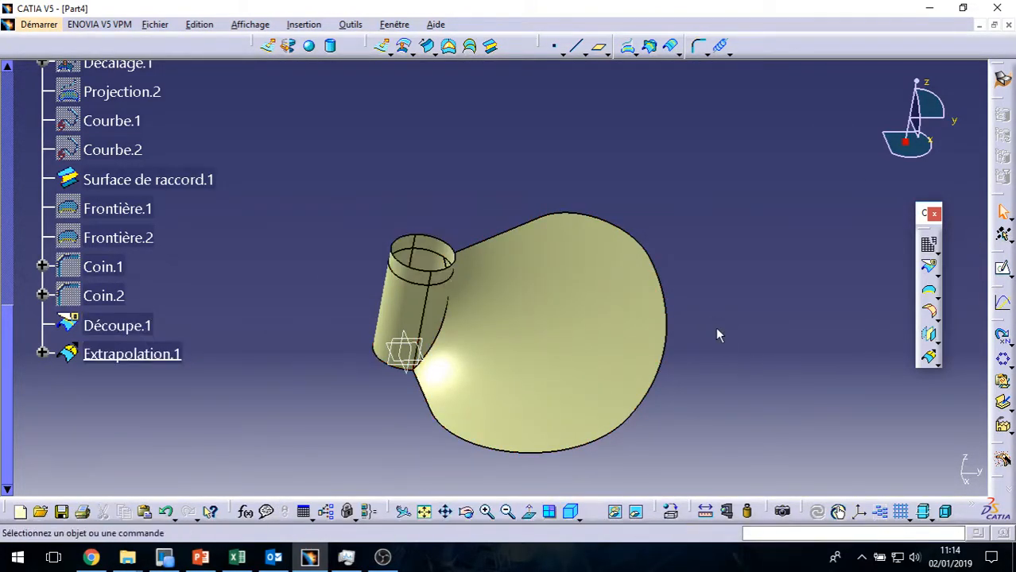
Switch the display mode to shading with edges but without smooth edges.
middle_click_drag(335, 378, 465, 348)
left_click(467, 349)
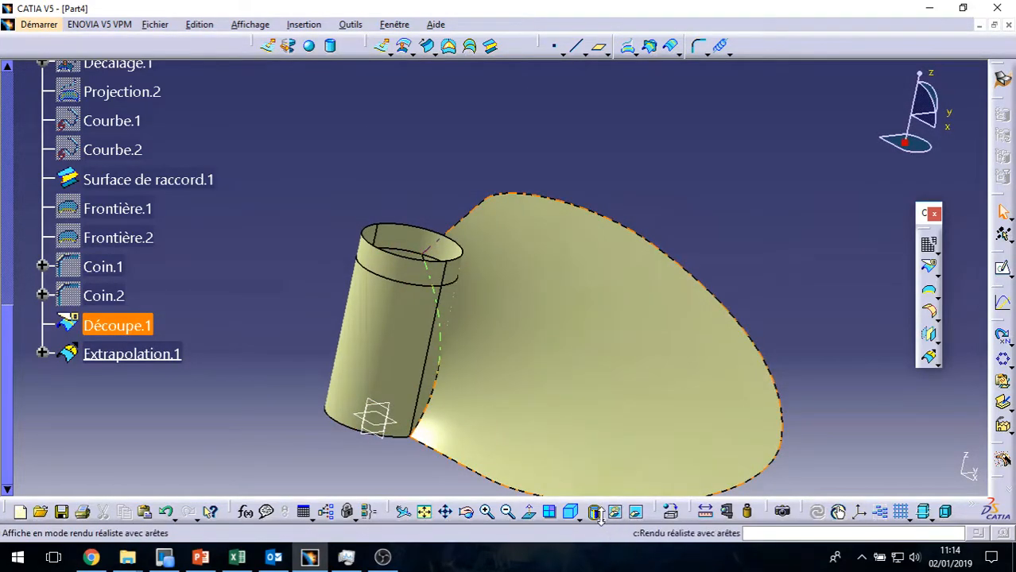
left_click(597, 517)
left_click(616, 447)
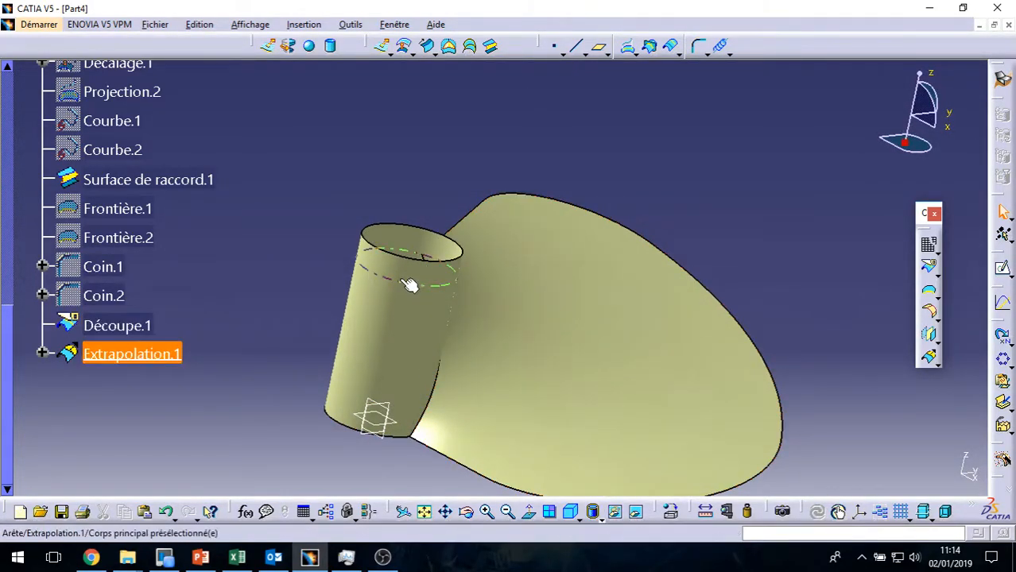
Define a fill surface on the extended cylinder's upper circular edge, with Extrapolation.1 as support and tangent continuity, and preview it.
middle_click_drag(645, 183, 610, 335)
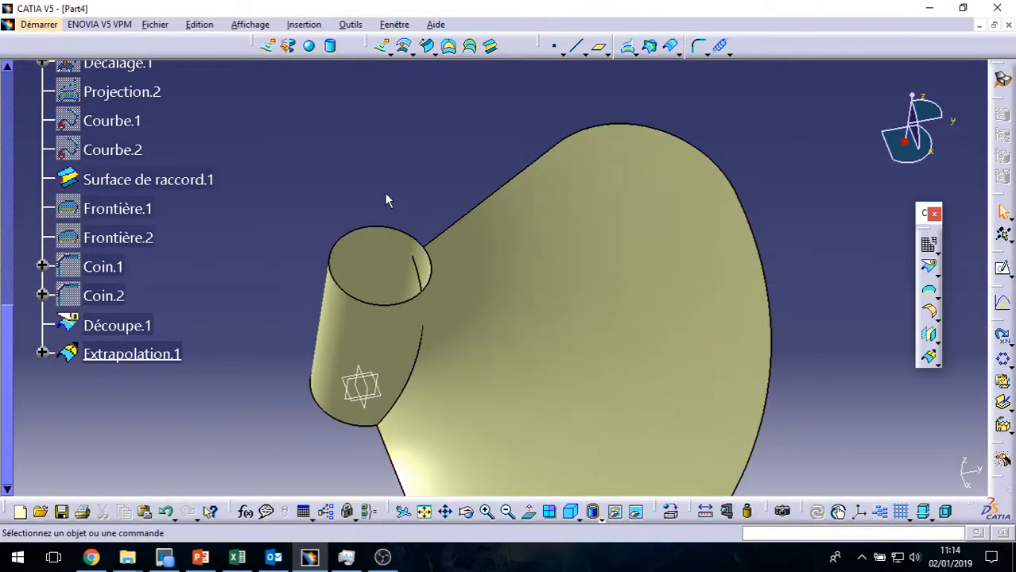
middle_click_drag(493, 302, 443, 132)
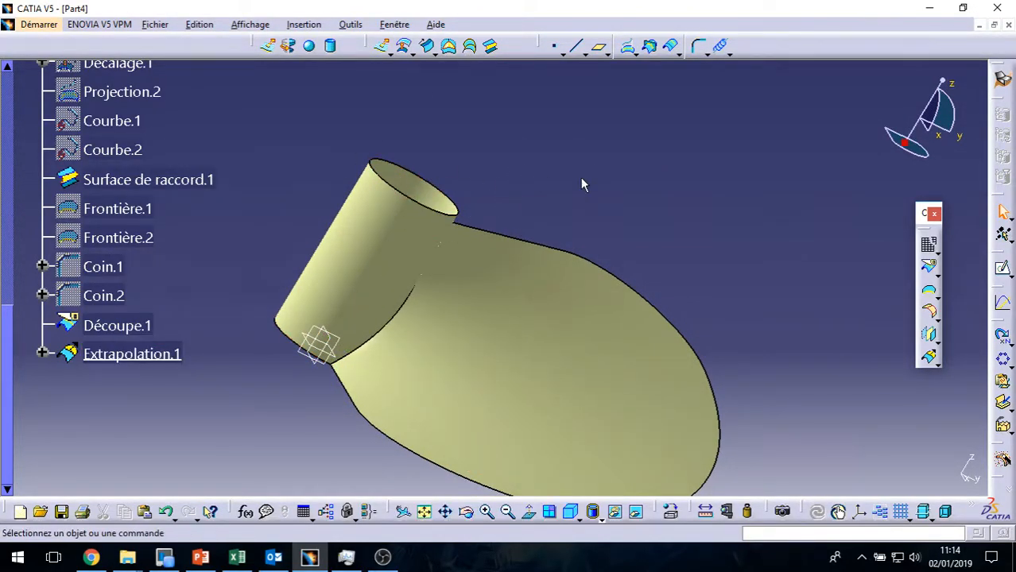
left_click(449, 46)
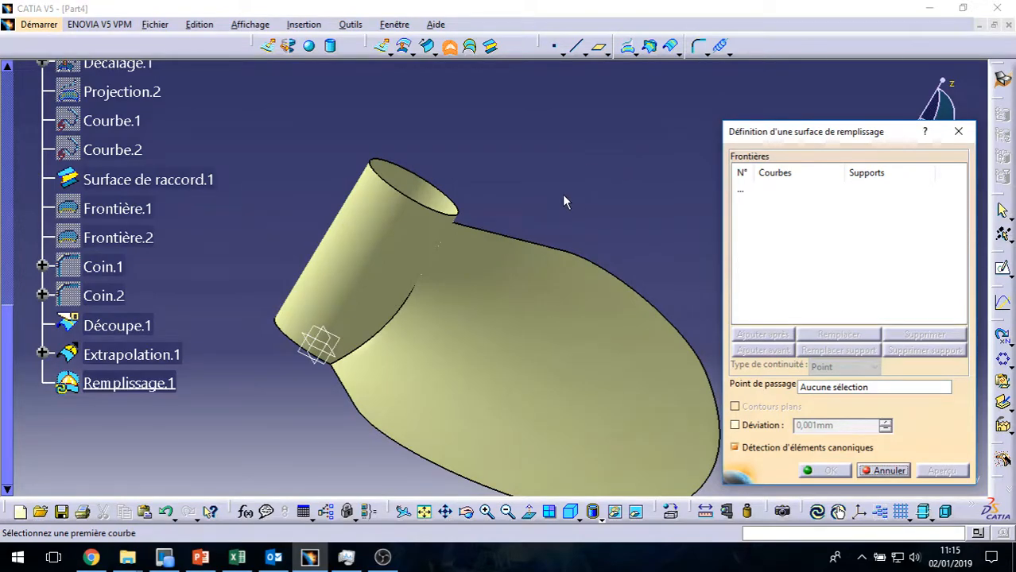
middle_click_drag(548, 202, 640, 117)
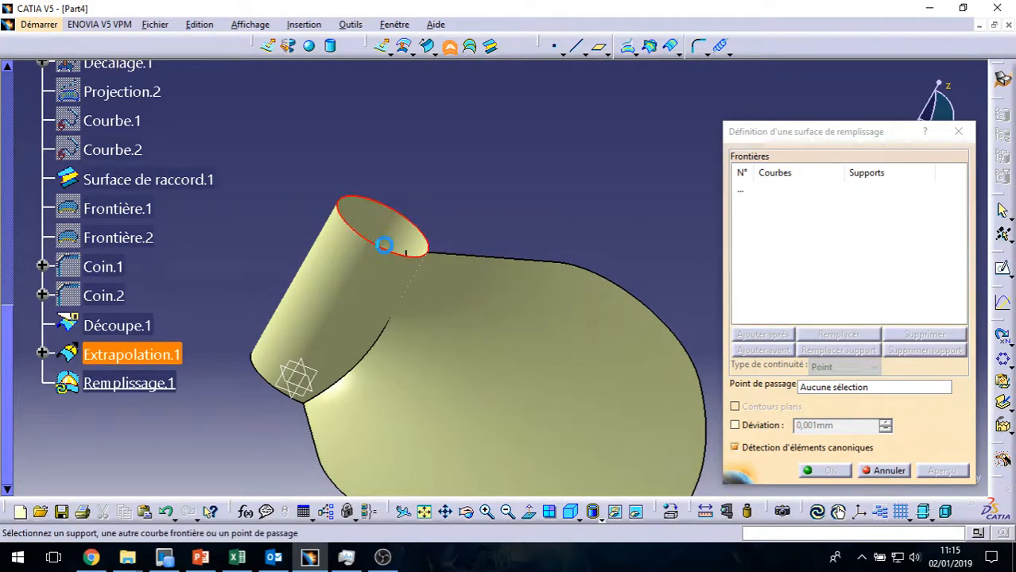
left_click(383, 245)
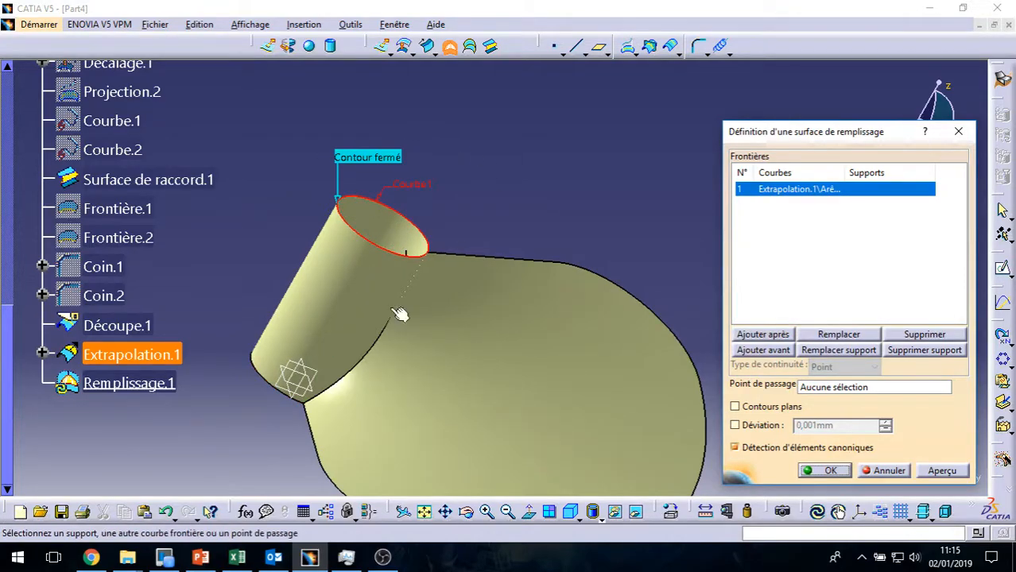
left_click(340, 286)
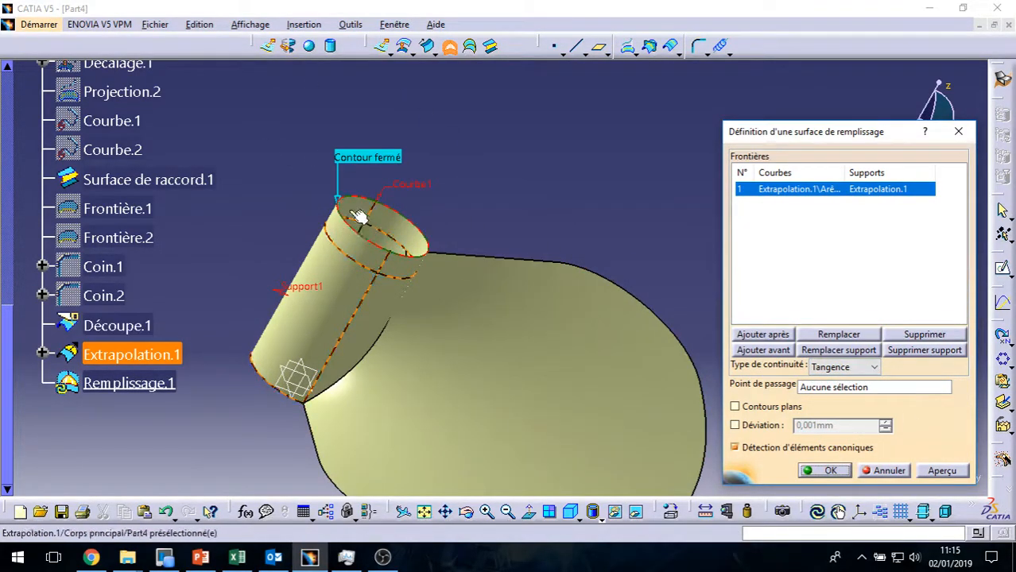
left_click(943, 469)
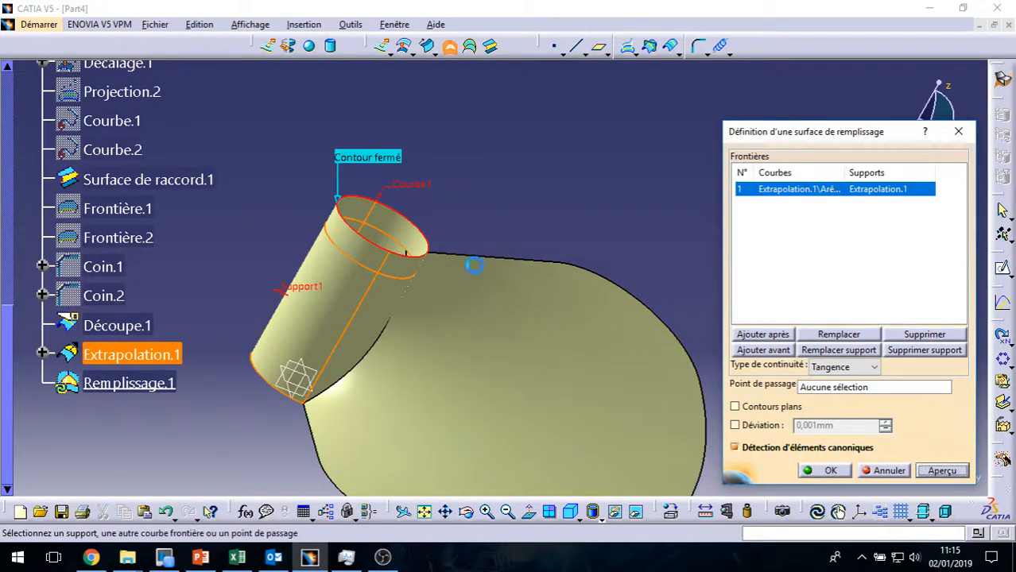
middle_click_drag(427, 255, 498, 262)
scroll(501, 293, "up", 1)
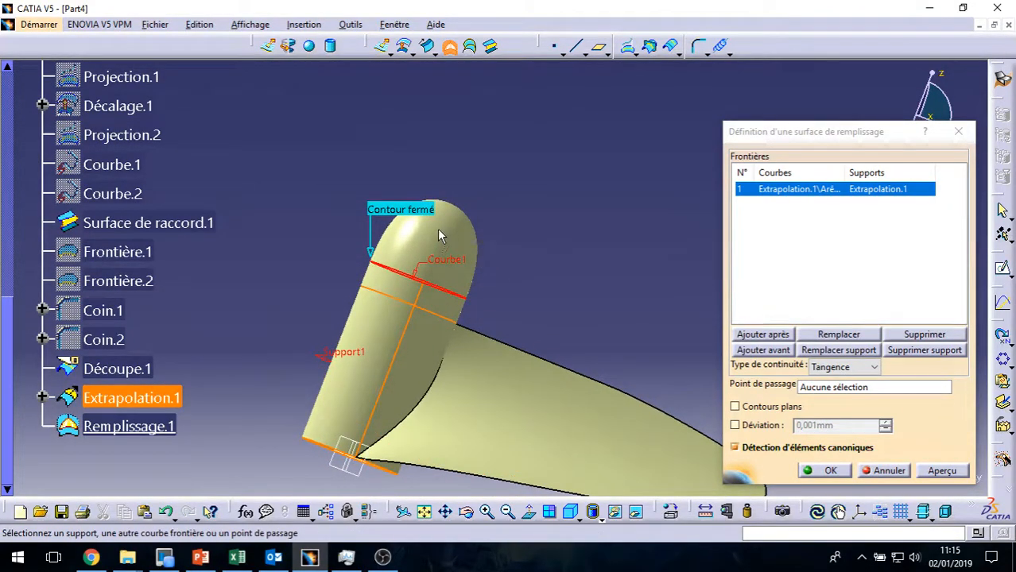
Create a passing point for the fill surface by coordinates at X 0 mm, Y 0 mm, Z 147 mm.
right_click(850, 389)
left_click(883, 400)
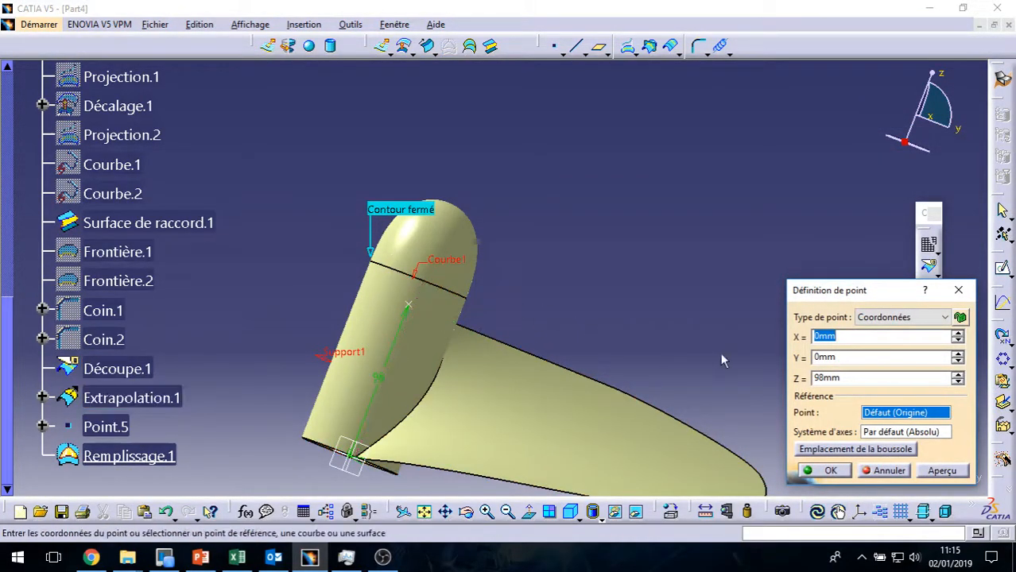
left_click(957, 374)
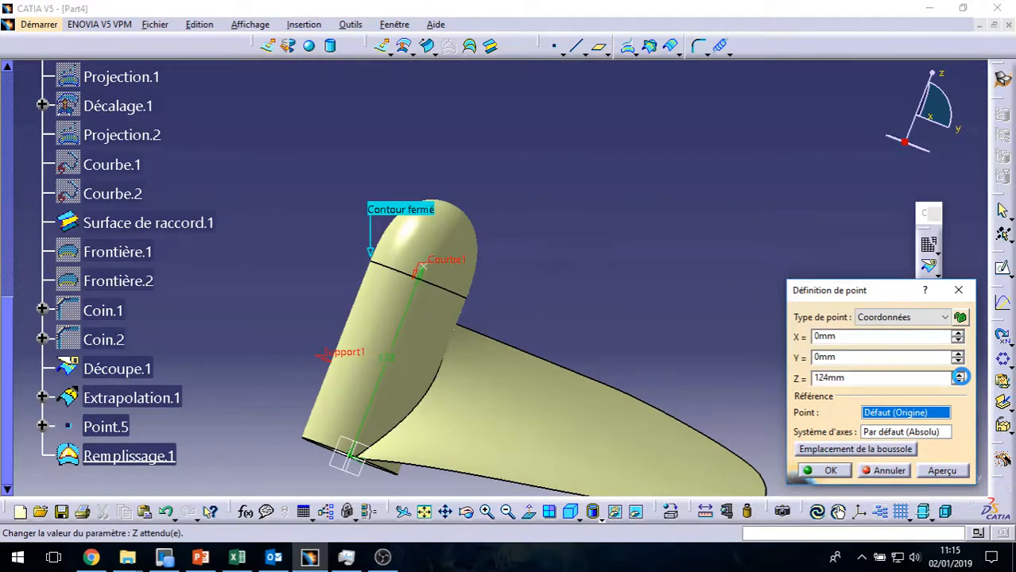
left_click(831, 471)
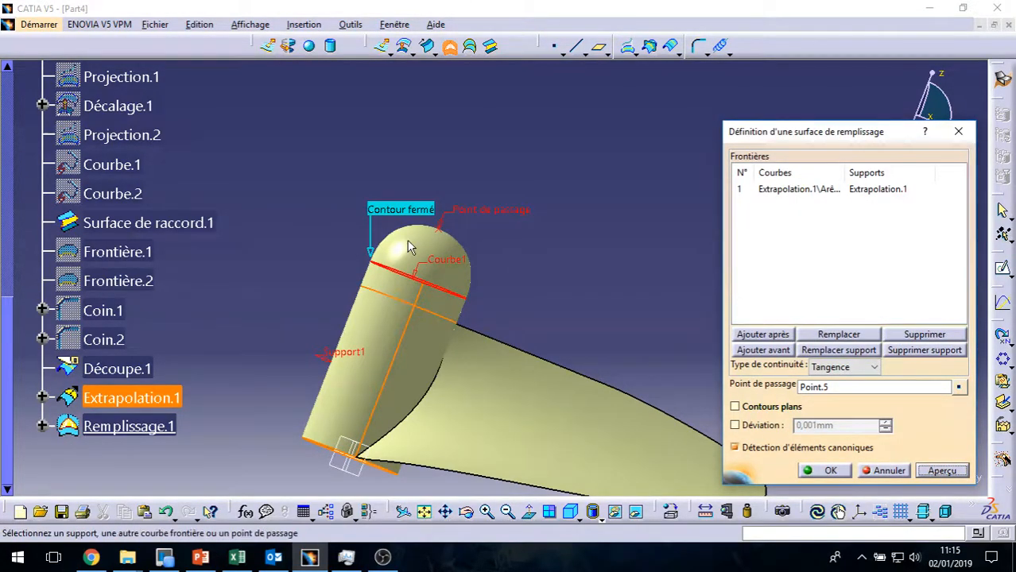
Set the Z coordinate of the fill's passing point to 193 mm, preview the dome and complete the fill surface.
left_click(849, 389)
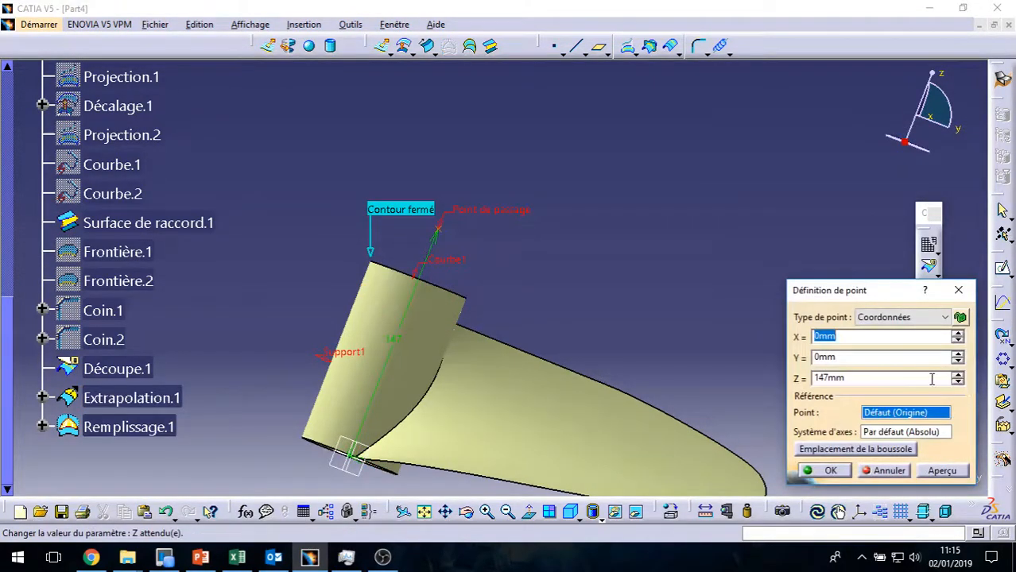
left_click(958, 374)
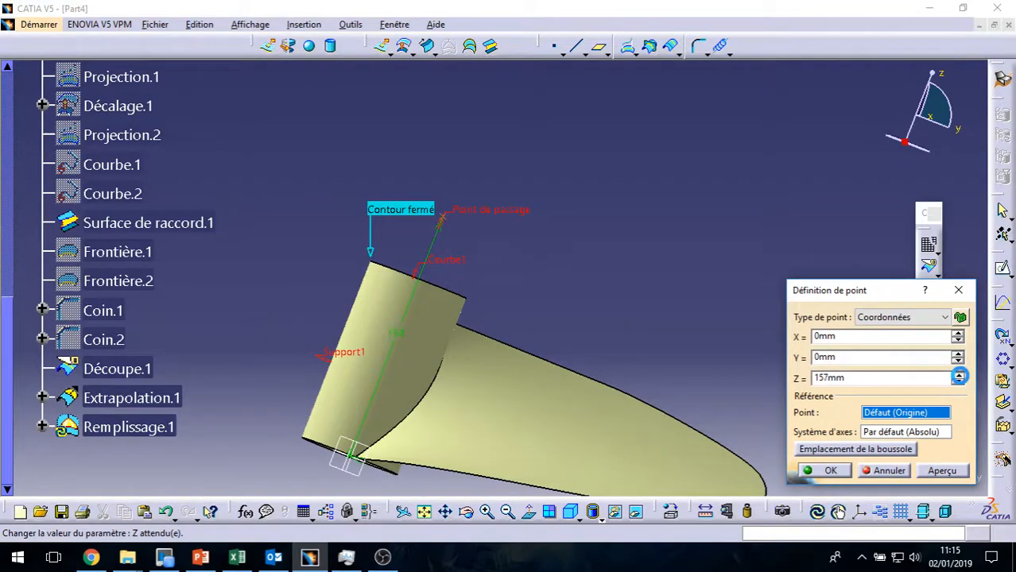
left_click(958, 374)
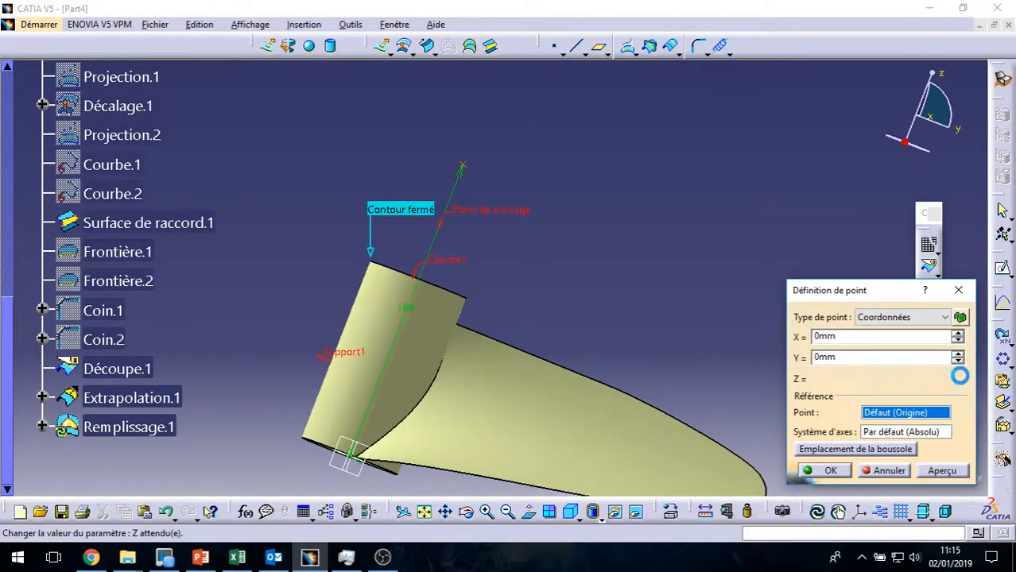
left_click(844, 474)
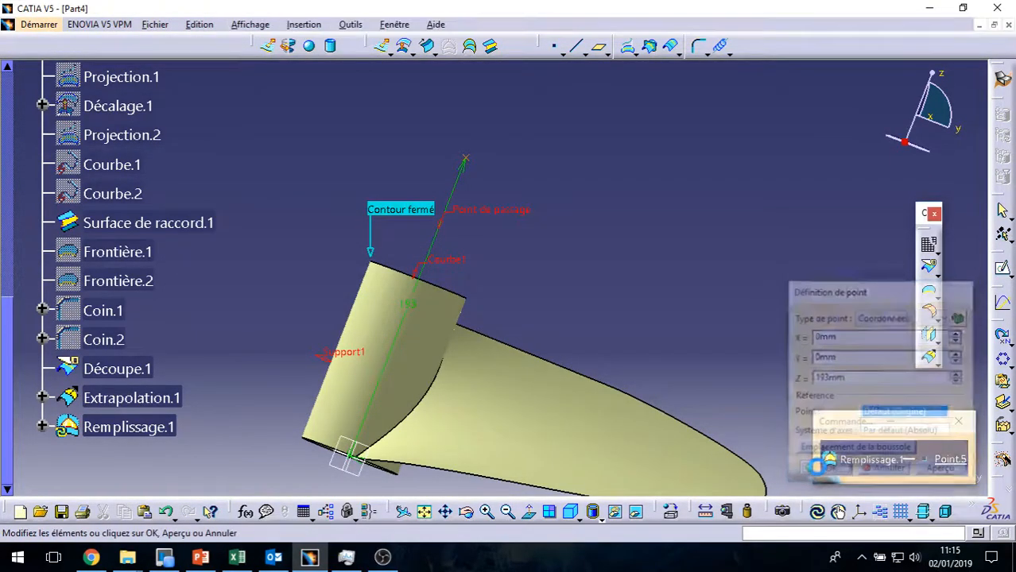
left_click(940, 470)
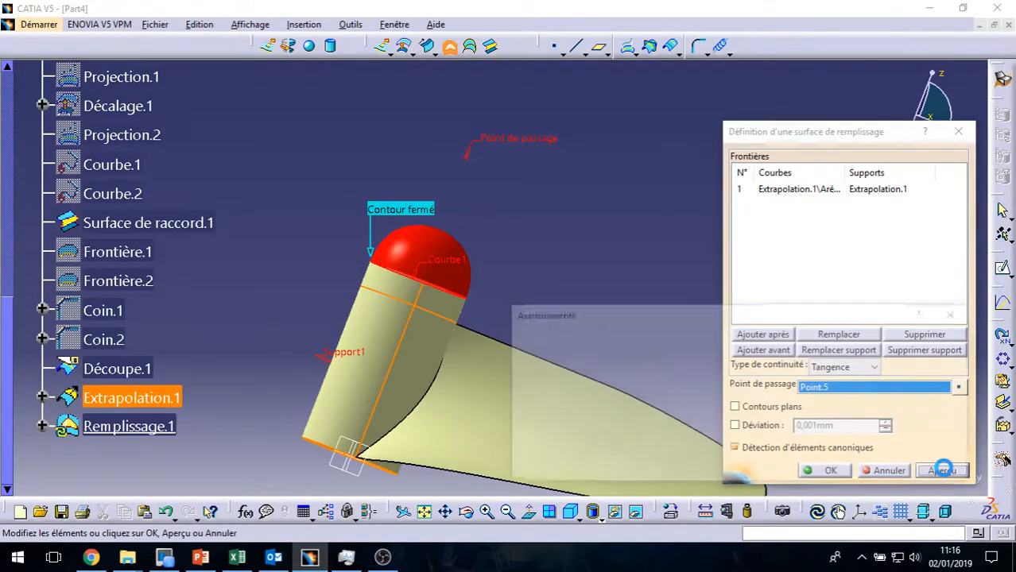
left_click(938, 467)
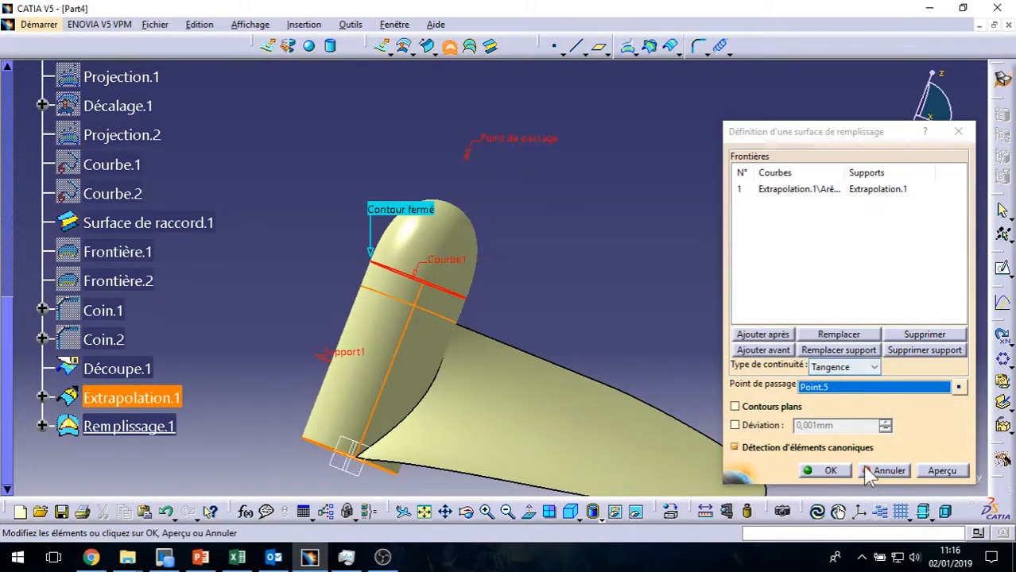
left_click(828, 471)
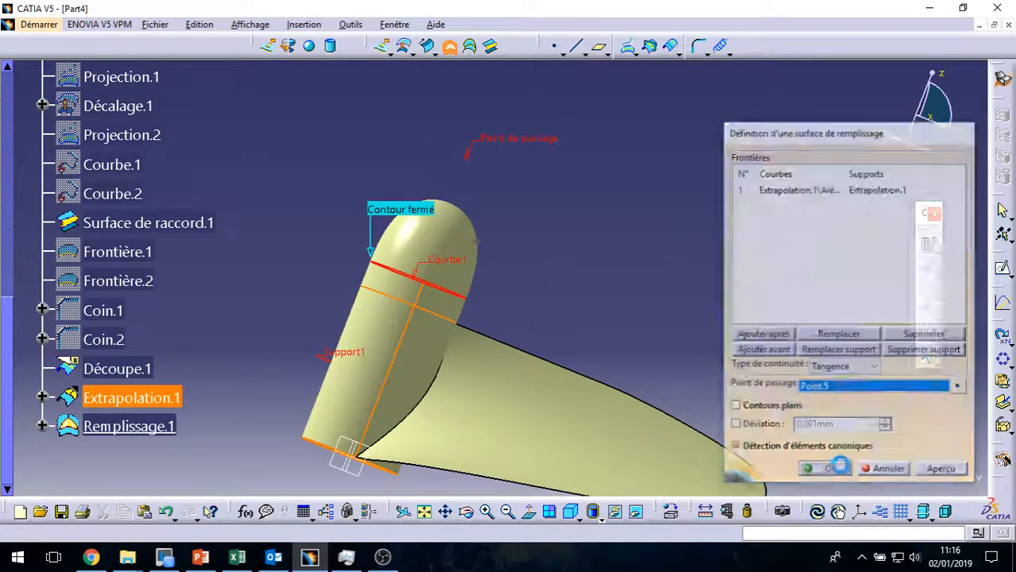
Join the dome fill surface Remplissage.1 and the extended cylinder Extrapolation.1 into one surface with a 0.001 mm merging distance.
middle_click_drag(551, 256, 585, 382)
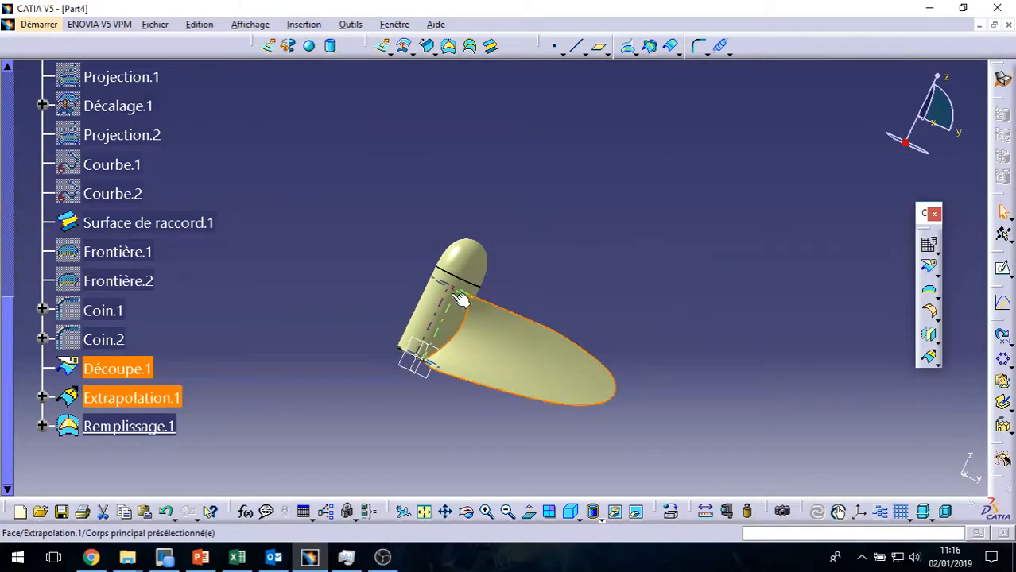
left_click(474, 263)
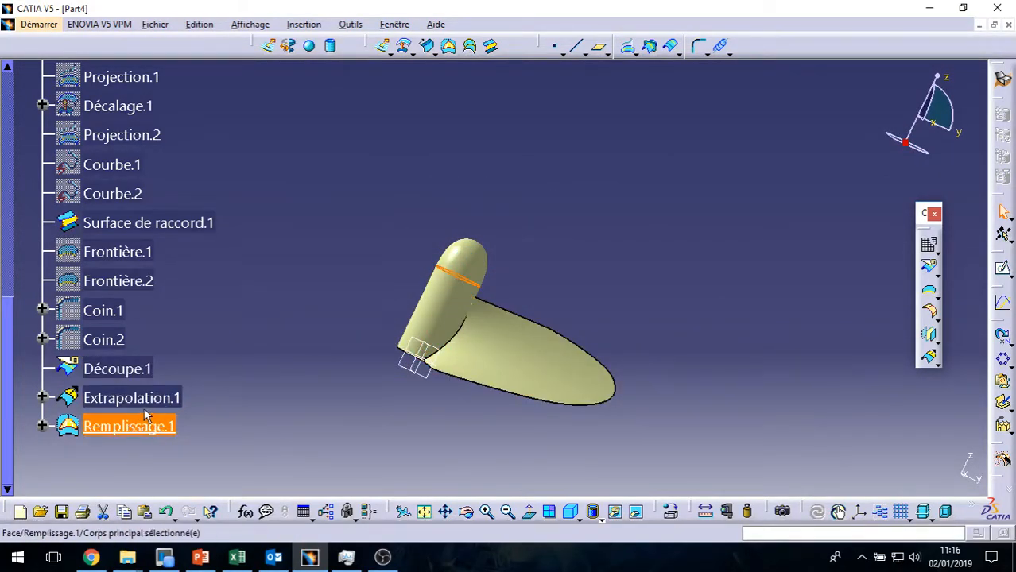
middle_click_drag(347, 417, 200, 390)
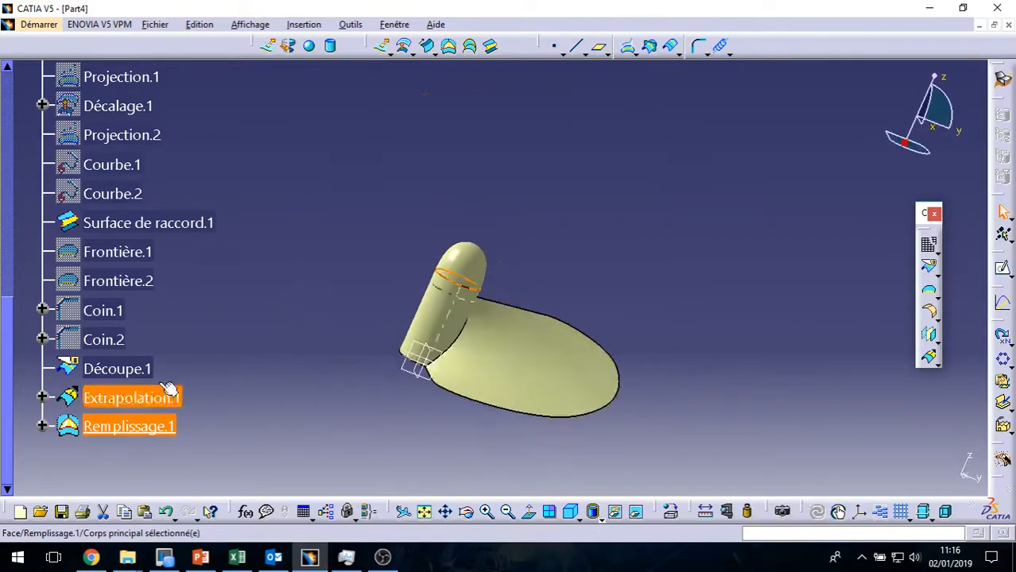
left_click(159, 401, "ctrl")
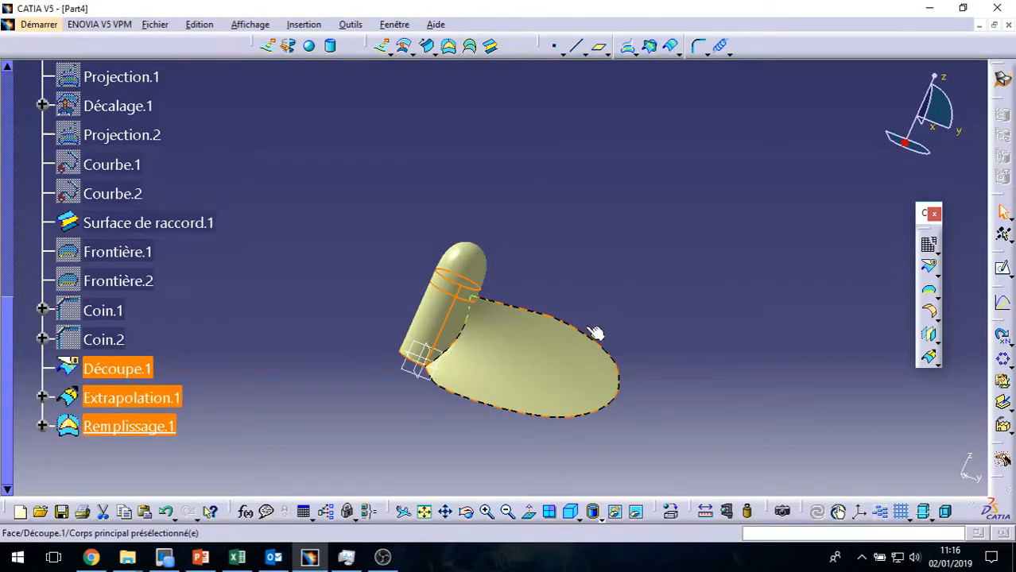
middle_click_drag(434, 397, 432, 329)
middle_click_drag(594, 209, 500, 349)
left_click(928, 312)
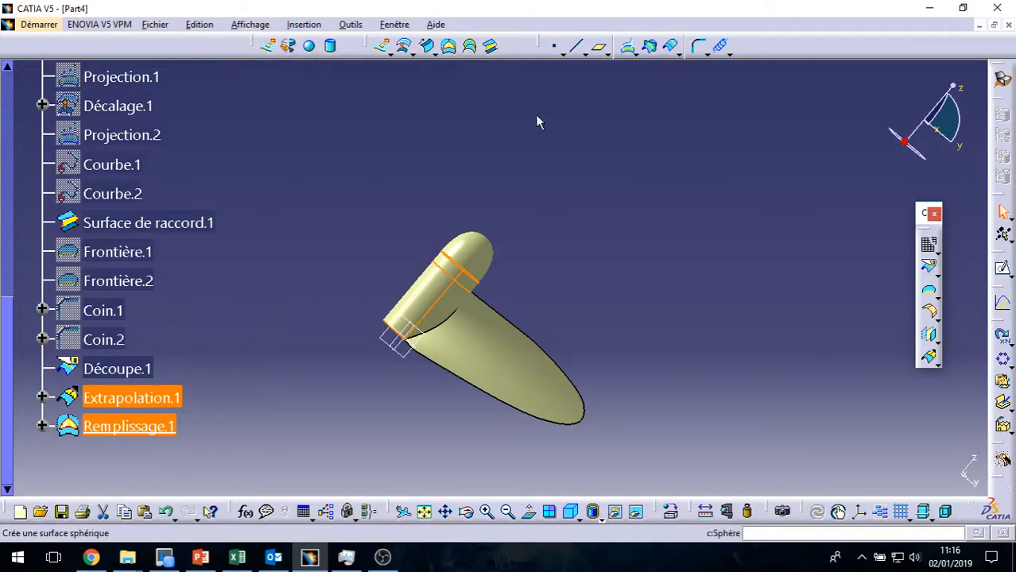
left_click(936, 272)
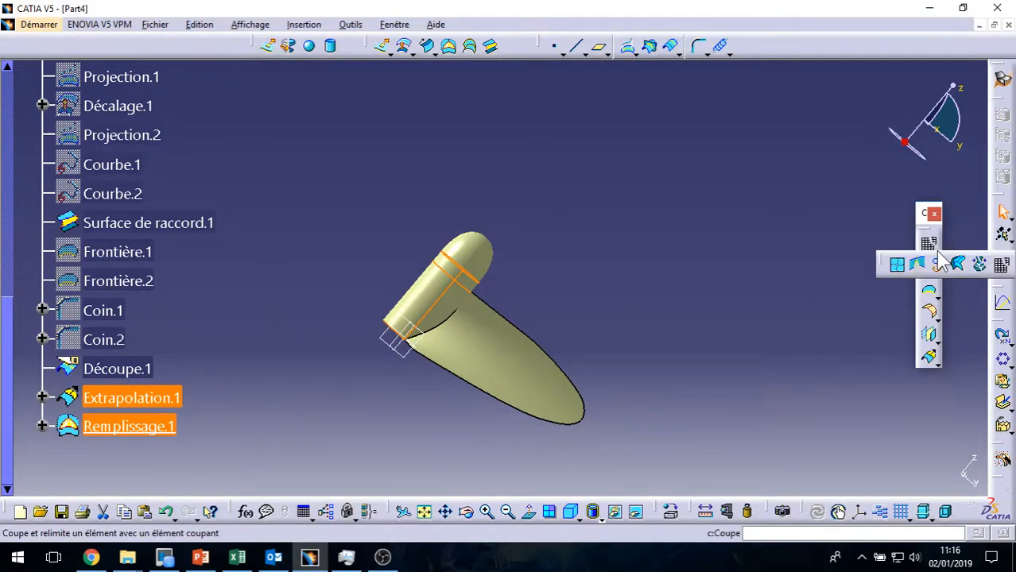
left_click(897, 265)
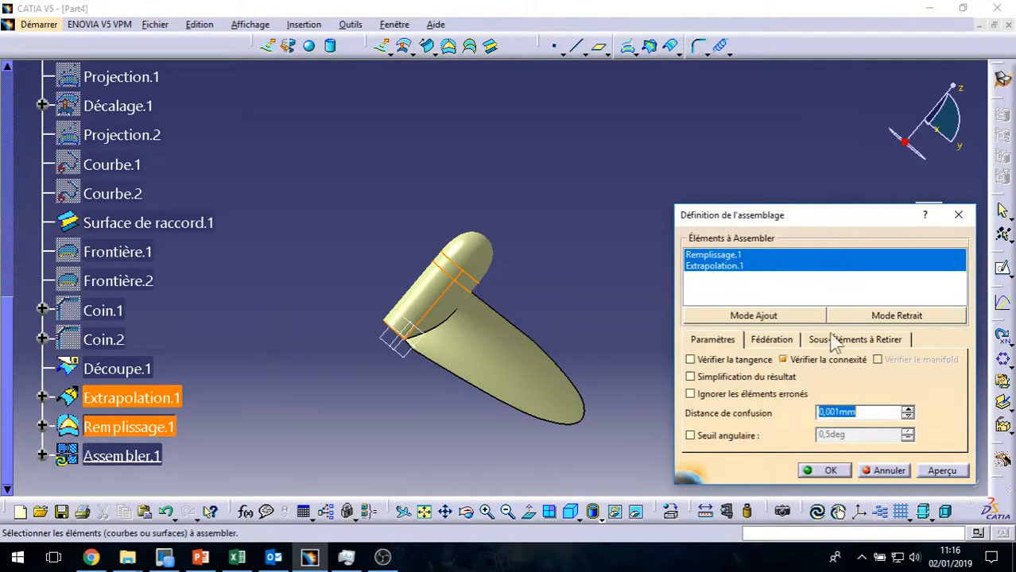
left_click(940, 471)
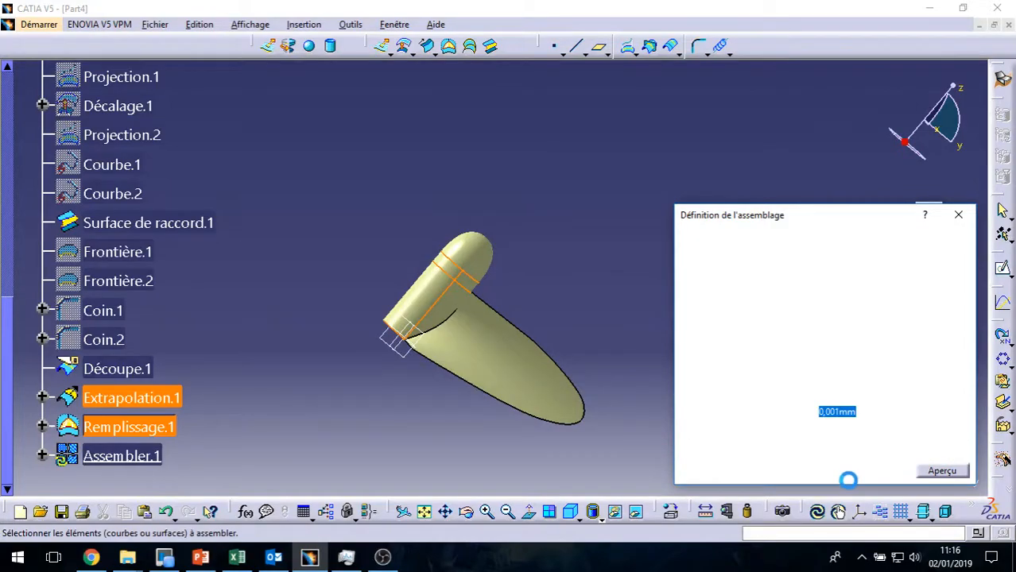
left_click(821, 470)
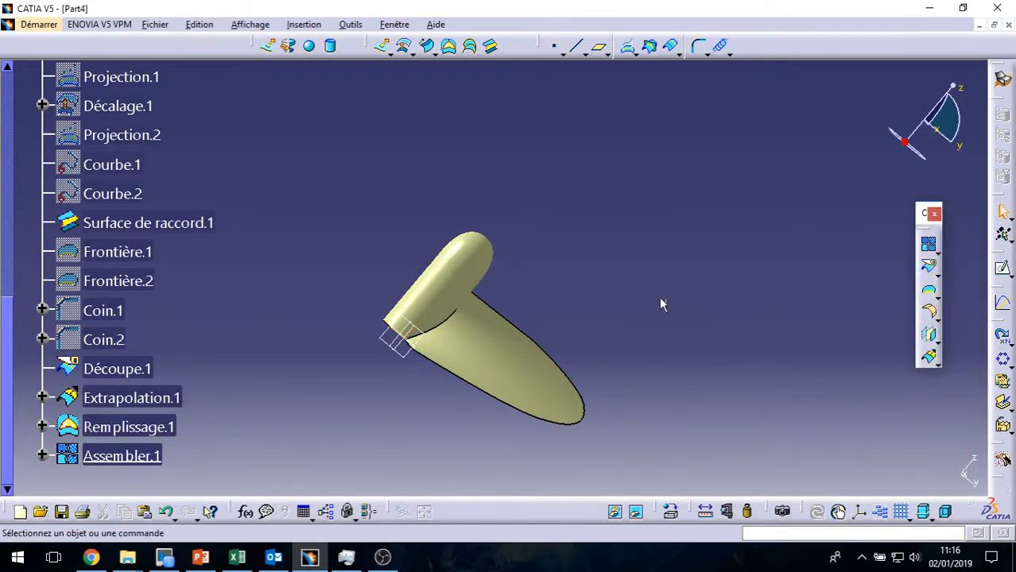
Pattern the trimmed blade Découpe.1 around the joined hub surface as a complete crown of three instances.
left_click(555, 353)
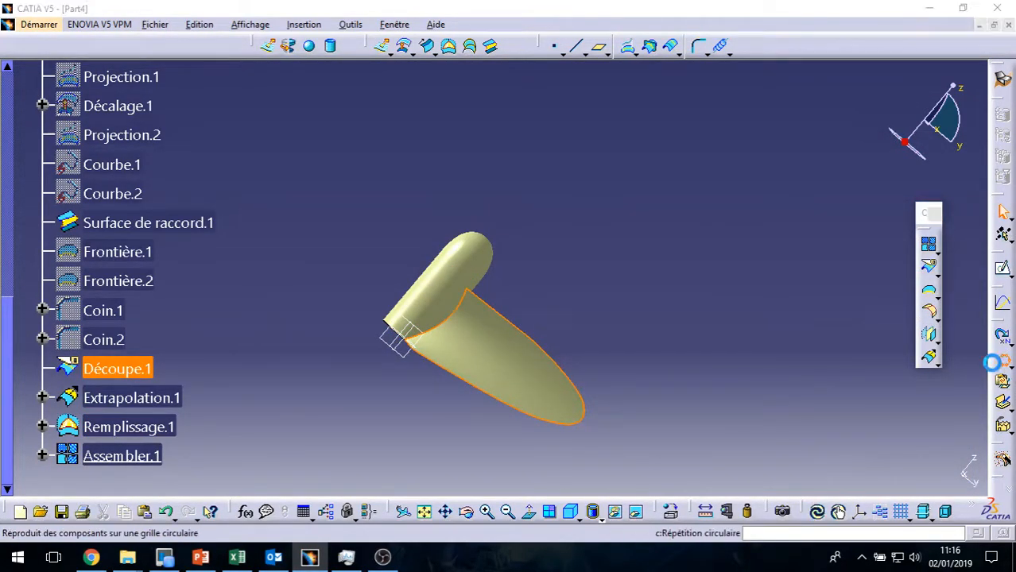
left_click(1002, 359)
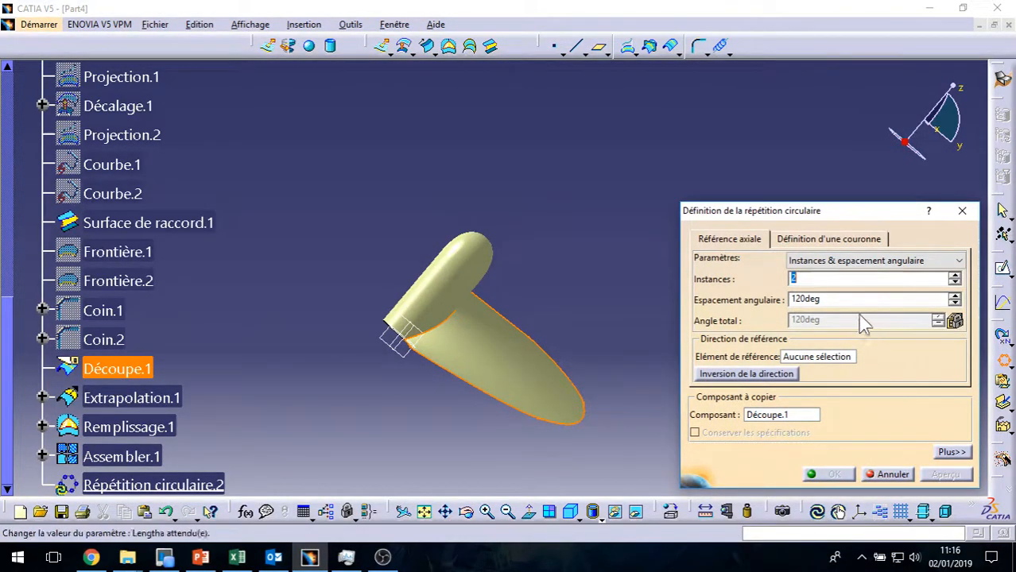
left_click(957, 260)
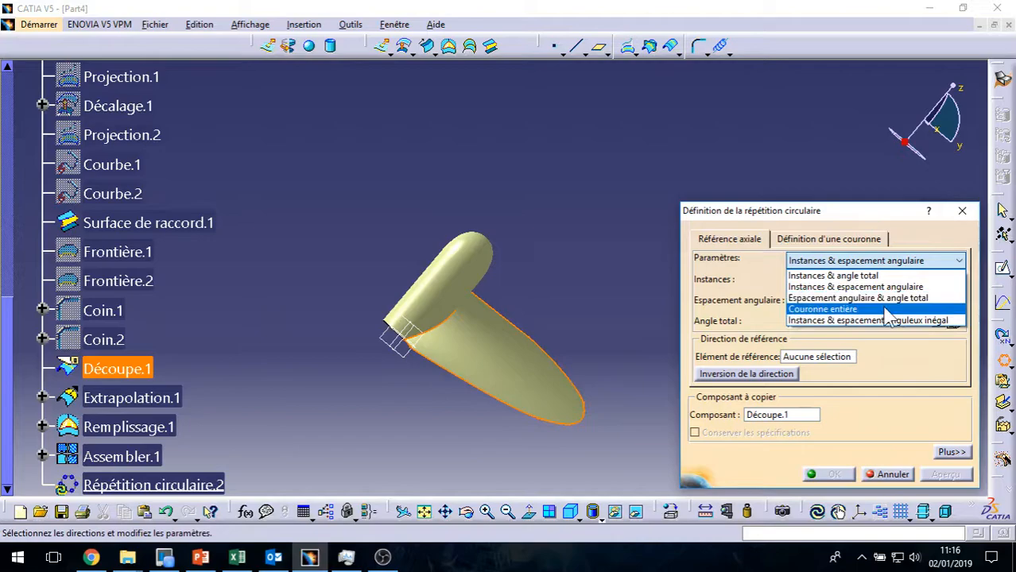
left_click(823, 309)
middle_click_drag(527, 223, 508, 262)
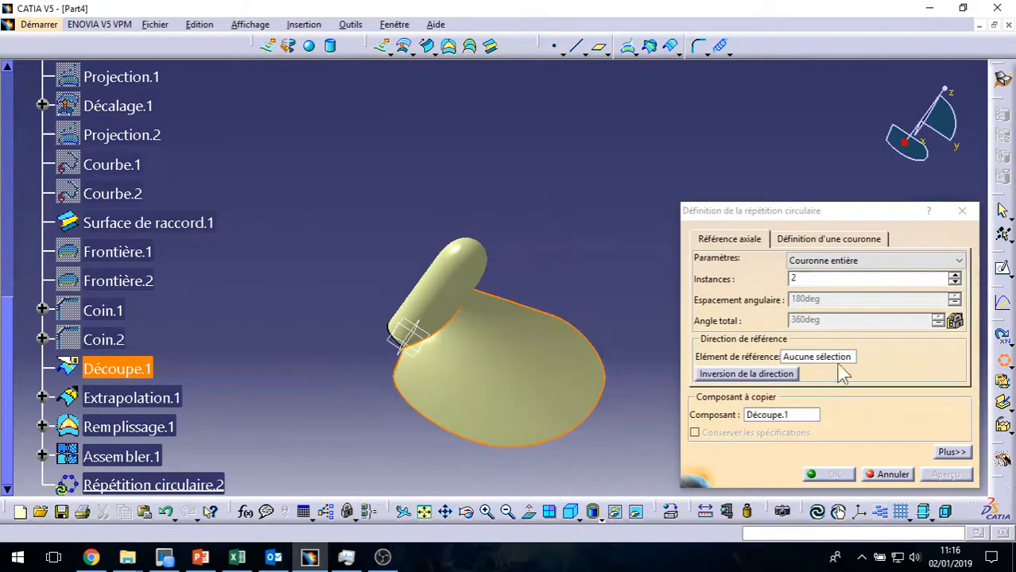
left_click(847, 364)
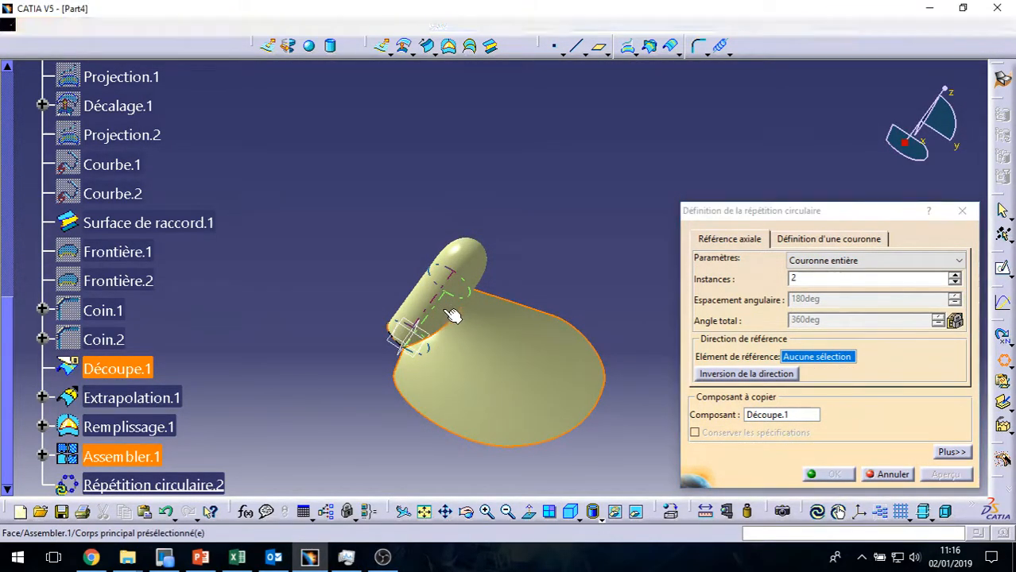
left_click(478, 326)
left_click(953, 274)
left_click(832, 475)
middle_click_drag(654, 316, 710, 276)
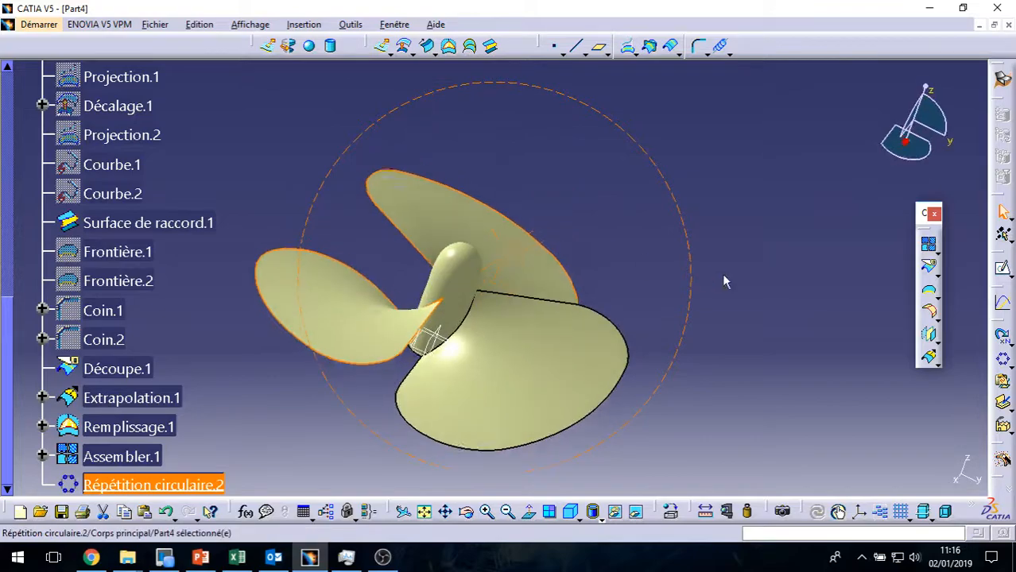
Switch to the Part Design workbench and bring out the Remplissage command for closing a surface into a solid.
left_click(36, 24)
mouse_move(95, 59)
left_click(291, 32)
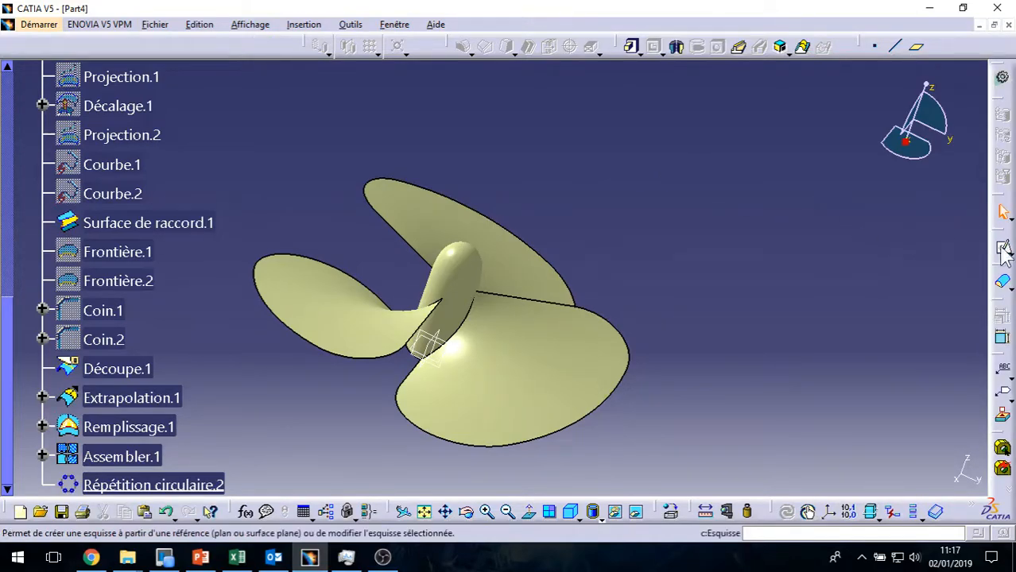
left_click(1002, 273)
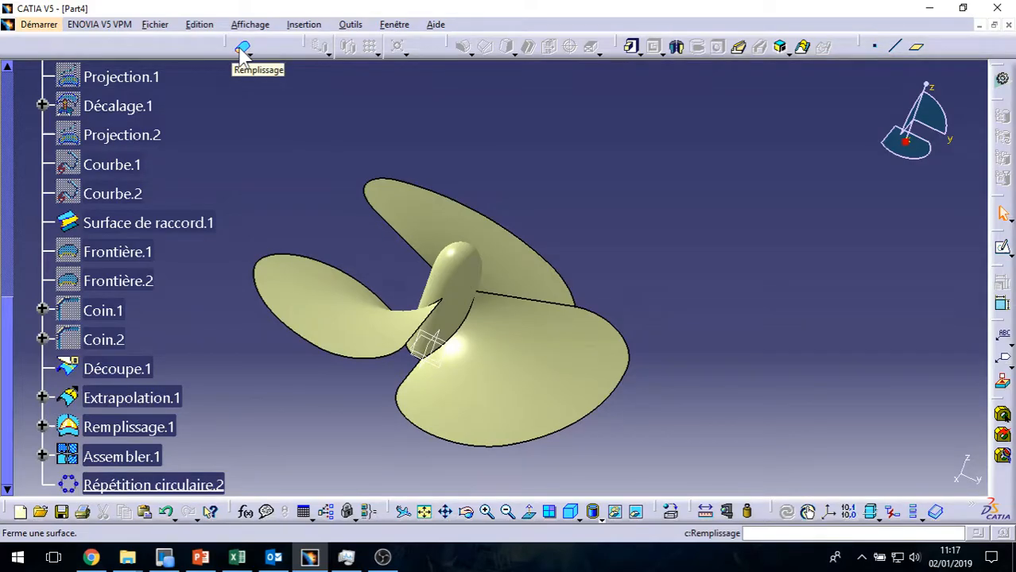
Close the joined hub surface Assembler.1 into a solid with the Remplissage command and clear the selection.
left_click(242, 49)
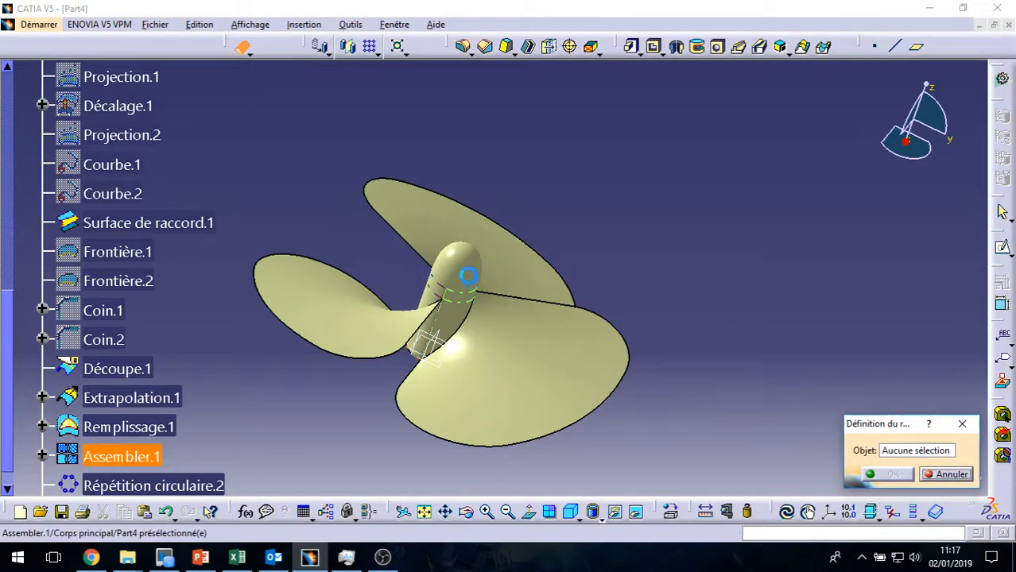
left_click(474, 281)
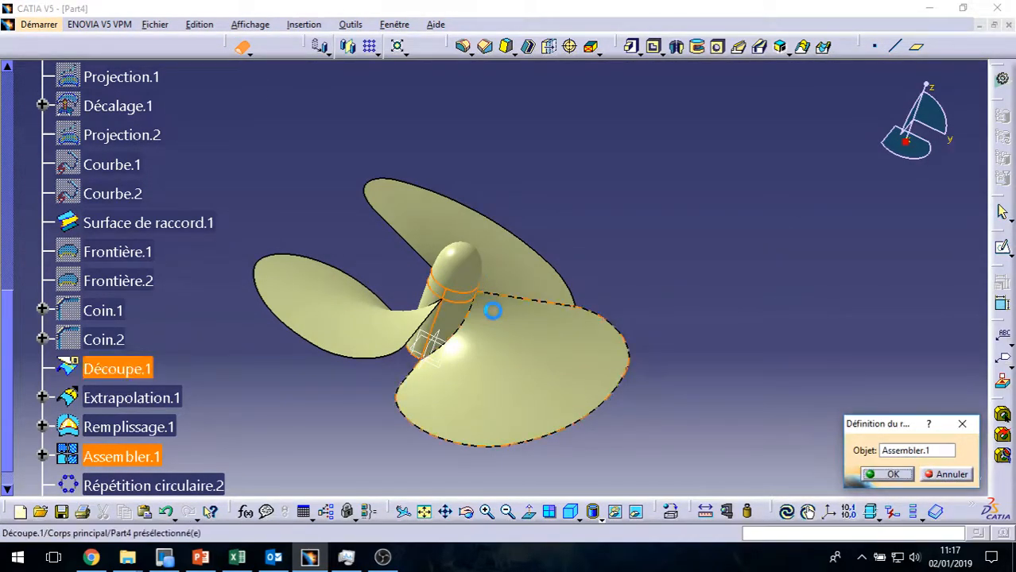
left_click(893, 474)
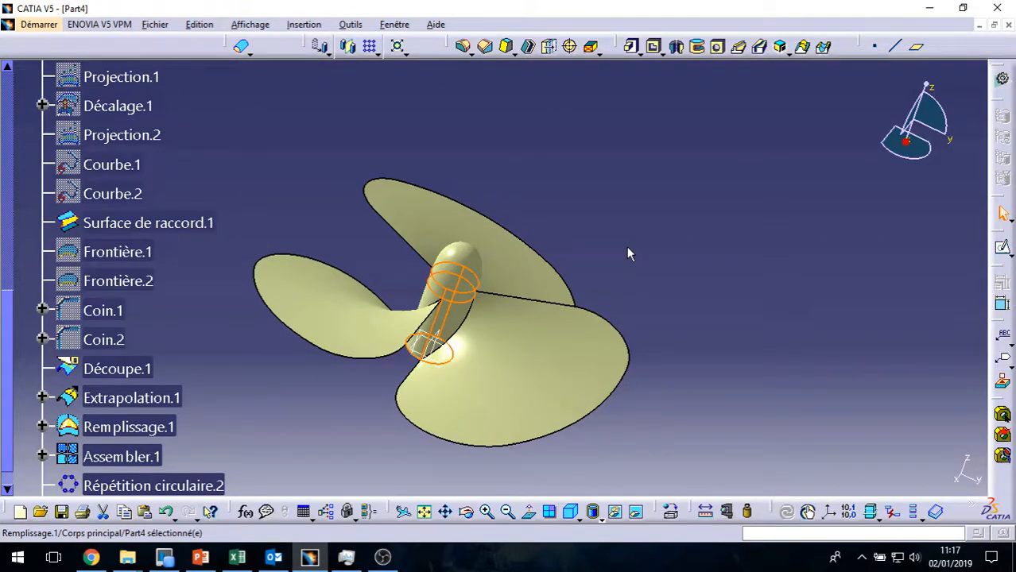
left_click(637, 228)
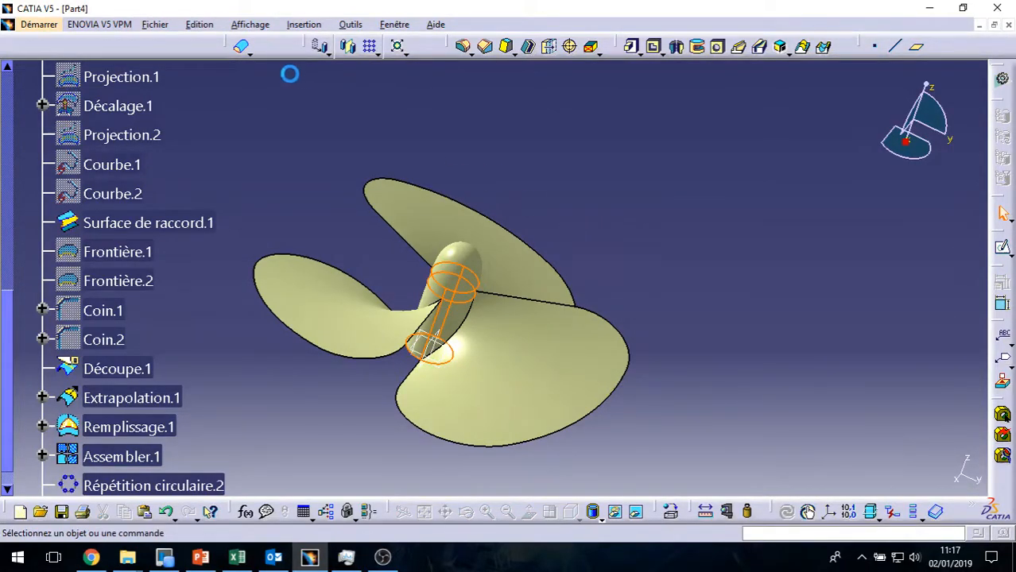
Set up a Surface épaisse on the patterned blades Répétition circulaire.2 with a first thickness of 2 mm and preview it.
left_click(252, 51)
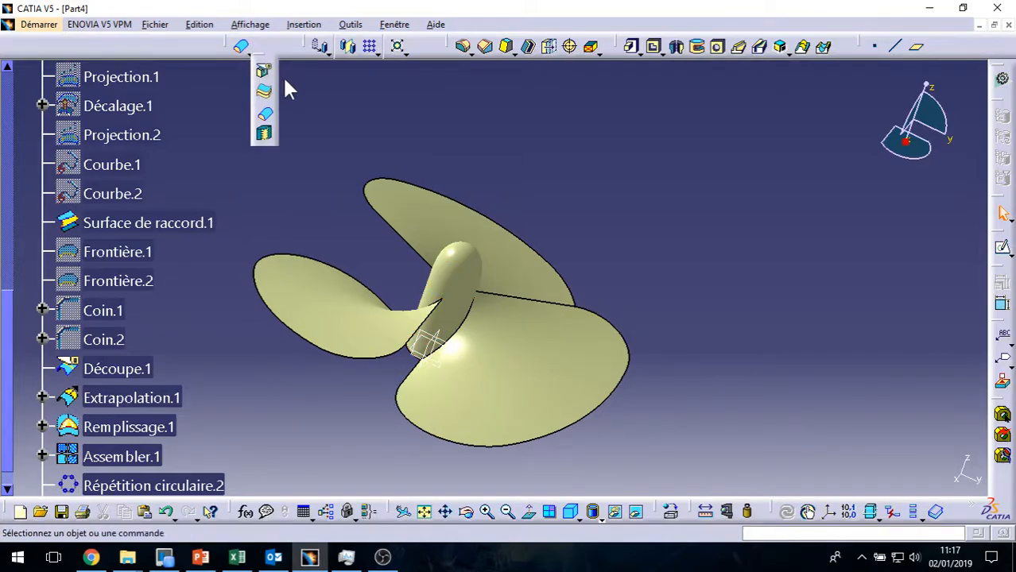
left_click(267, 94)
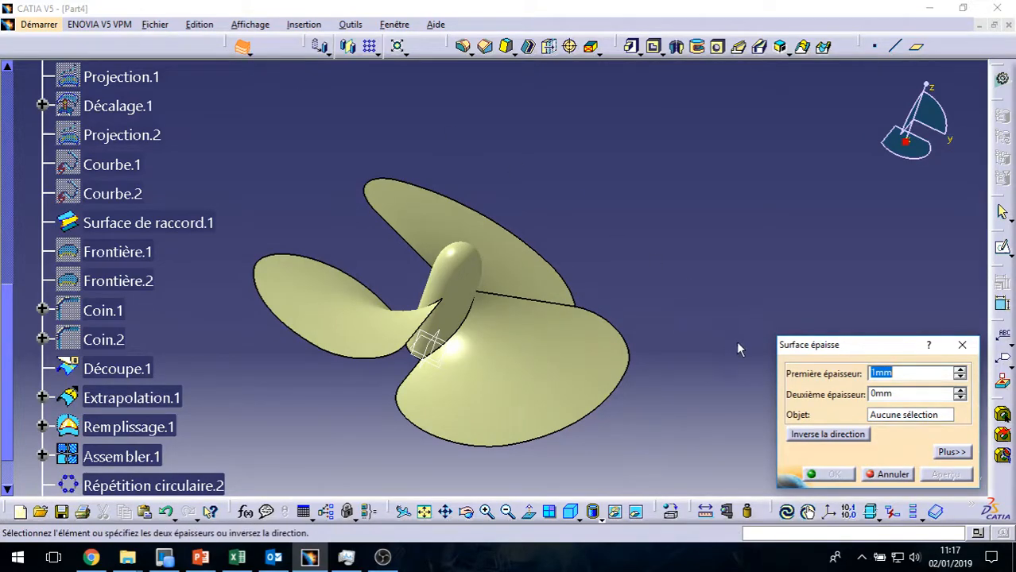
left_click(532, 279)
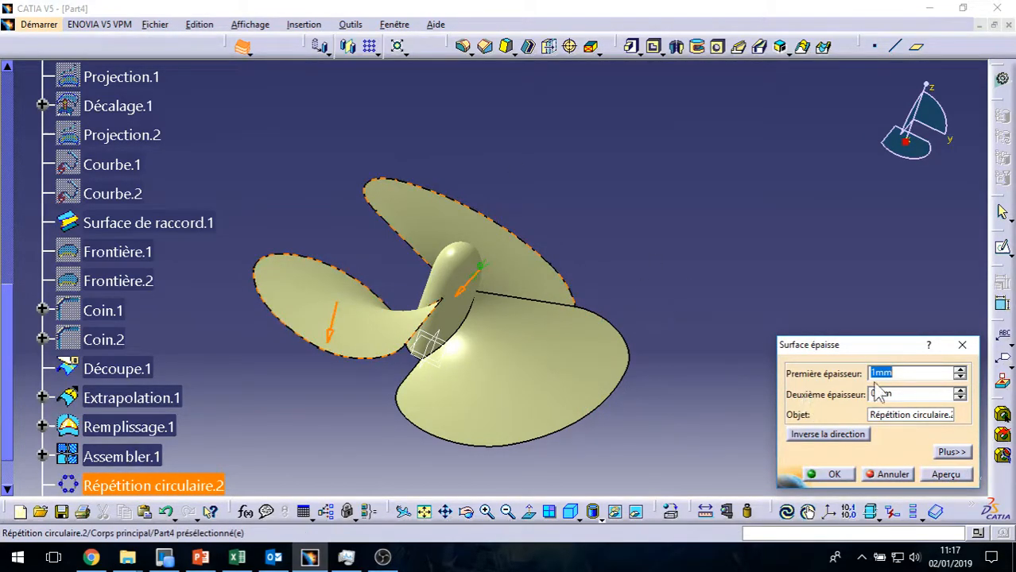
middle_click_drag(319, 387, 446, 334)
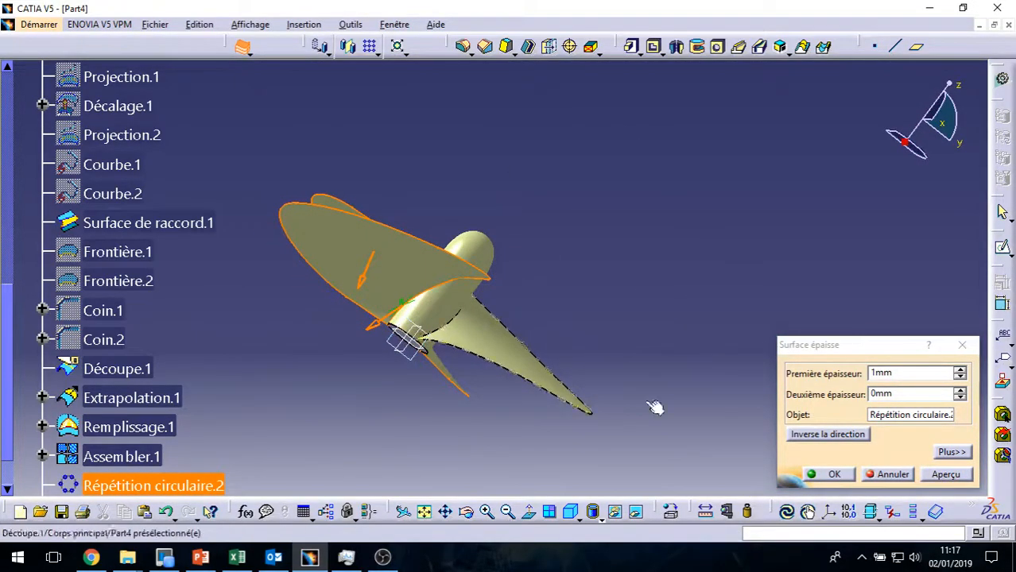
left_click(961, 369)
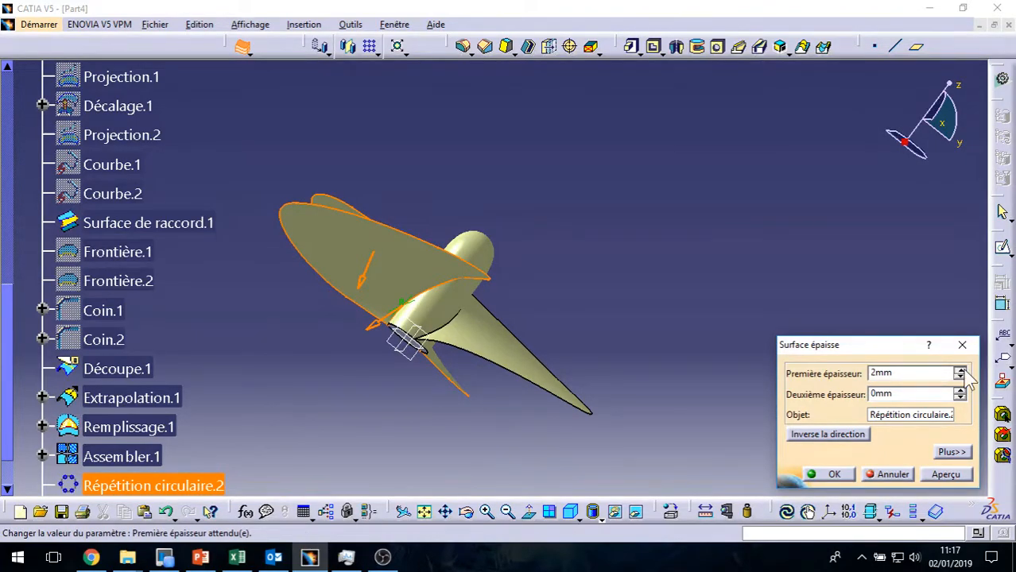
left_click(945, 474)
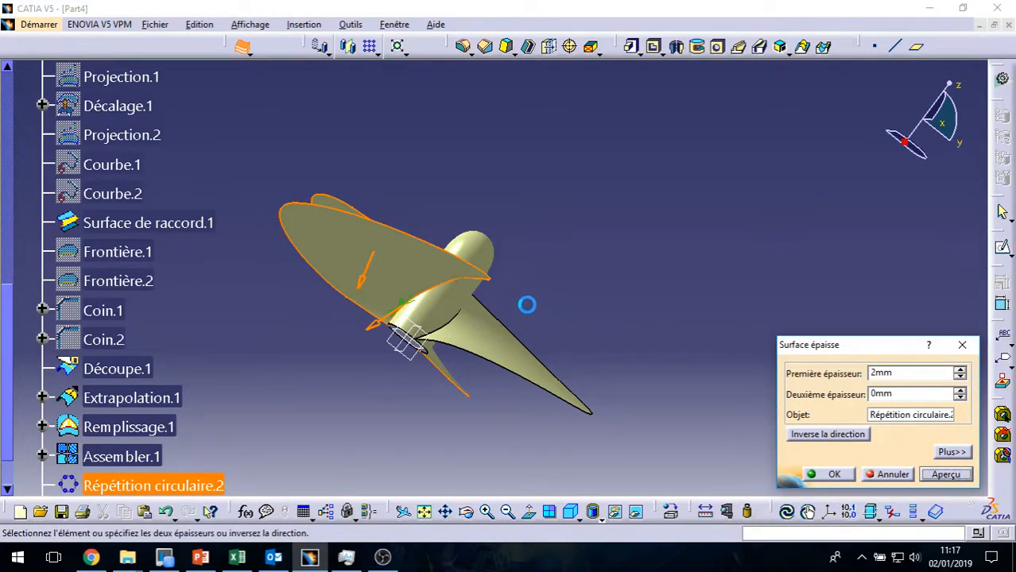
middle_click_drag(501, 275, 490, 222)
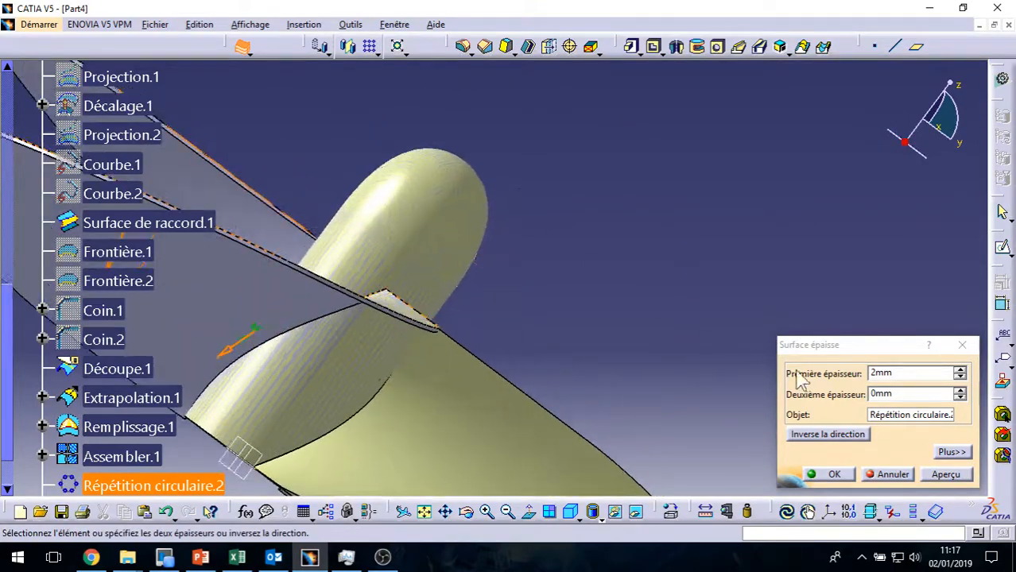
Raise the patterned blades' first thickness to 7 mm, preview it, complete the thick surface and dismiss the warnings.
left_click(960, 370)
left_click(946, 475)
left_click(832, 475)
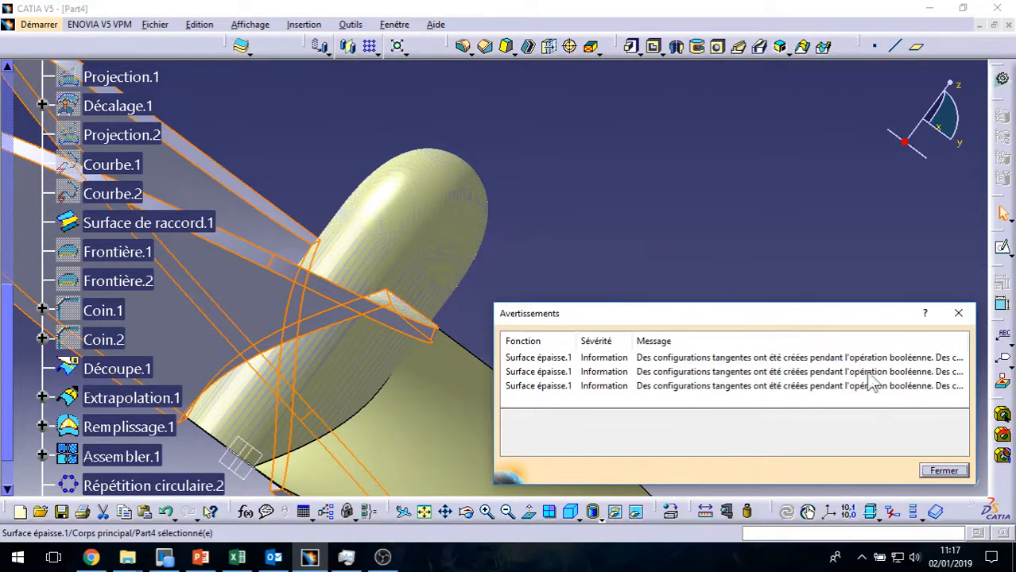
left_click(944, 470)
Thicken the original blade surface Découpe.1 with a first thickness of 7 mm, preview and complete it, and dismiss the warnings.
middle_click_drag(567, 245, 542, 386)
left_click(542, 386)
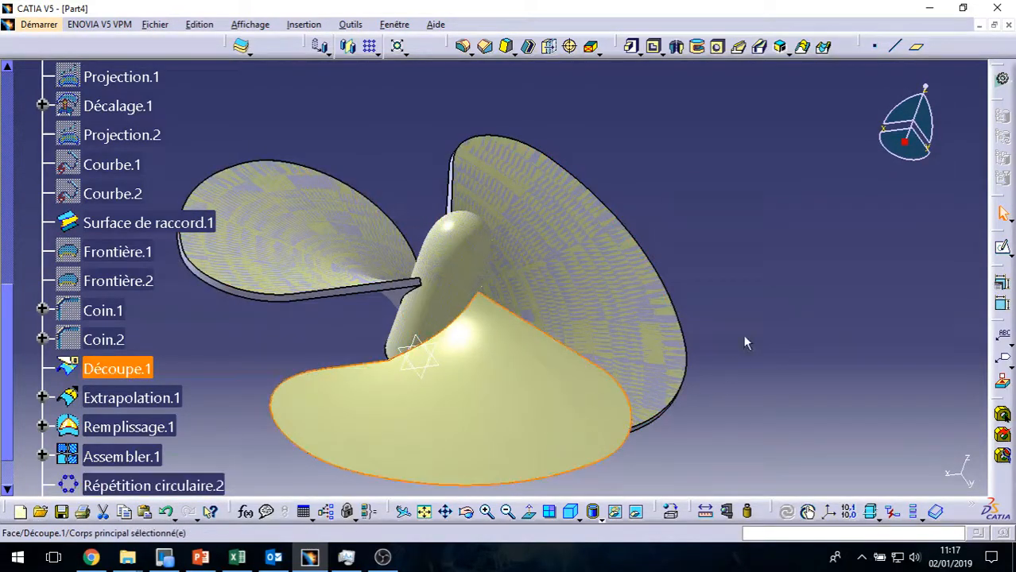
left_click(242, 44)
left_click(944, 474)
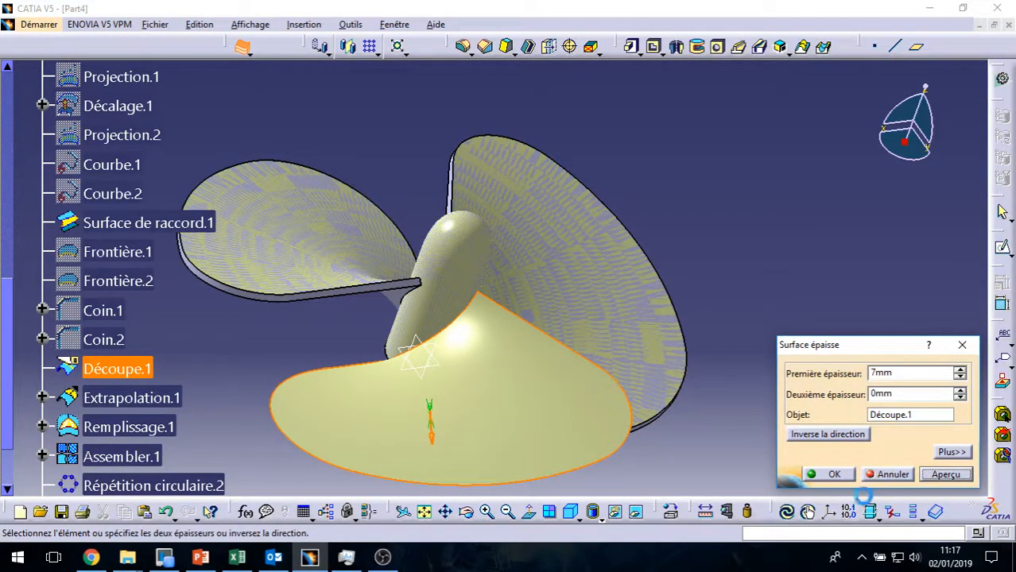
left_click(831, 474)
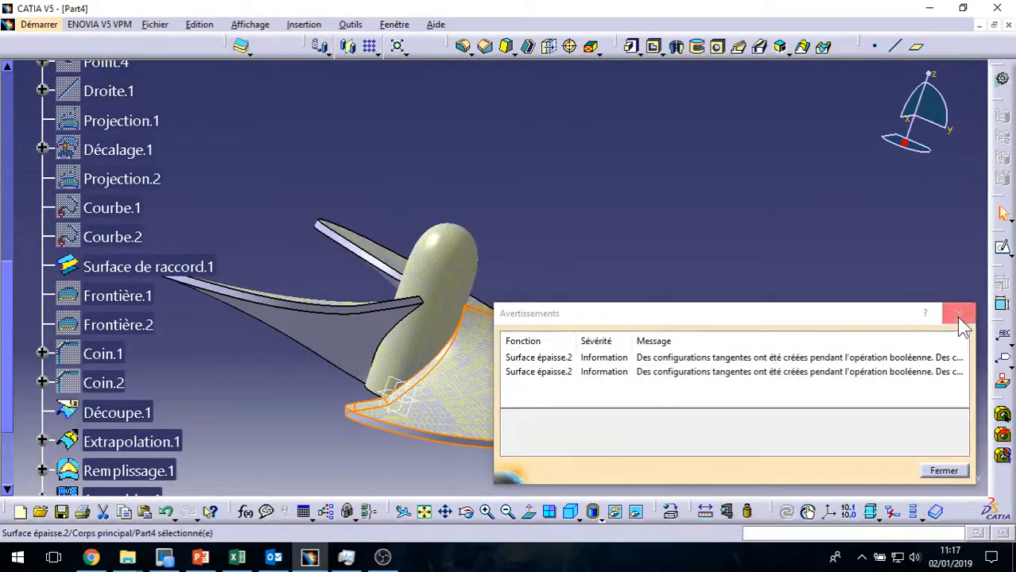
left_click(958, 321)
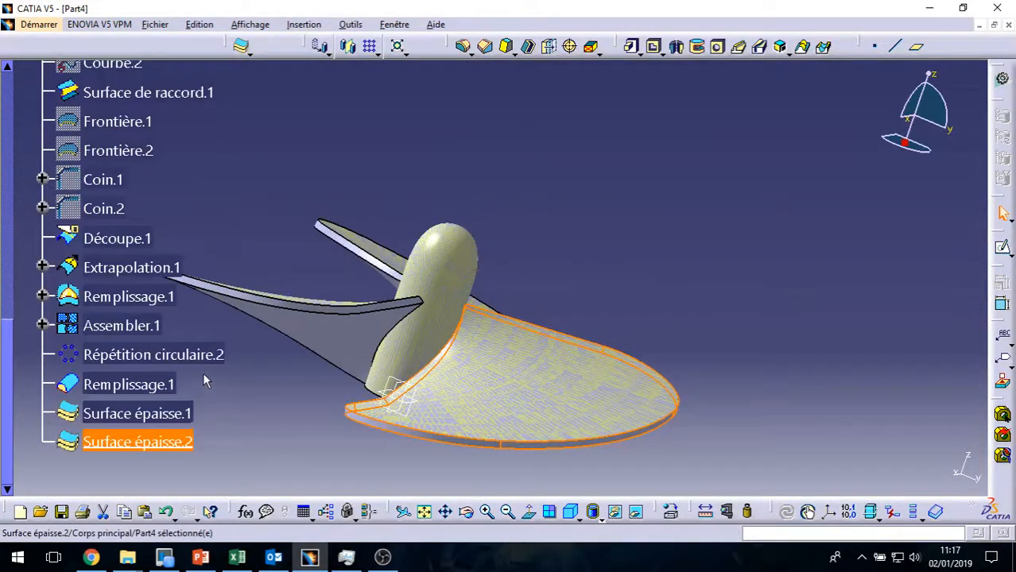
Hide all the construction surfaces of the part, leaving the solid hub and thickened blades displayed.
left_click(350, 24)
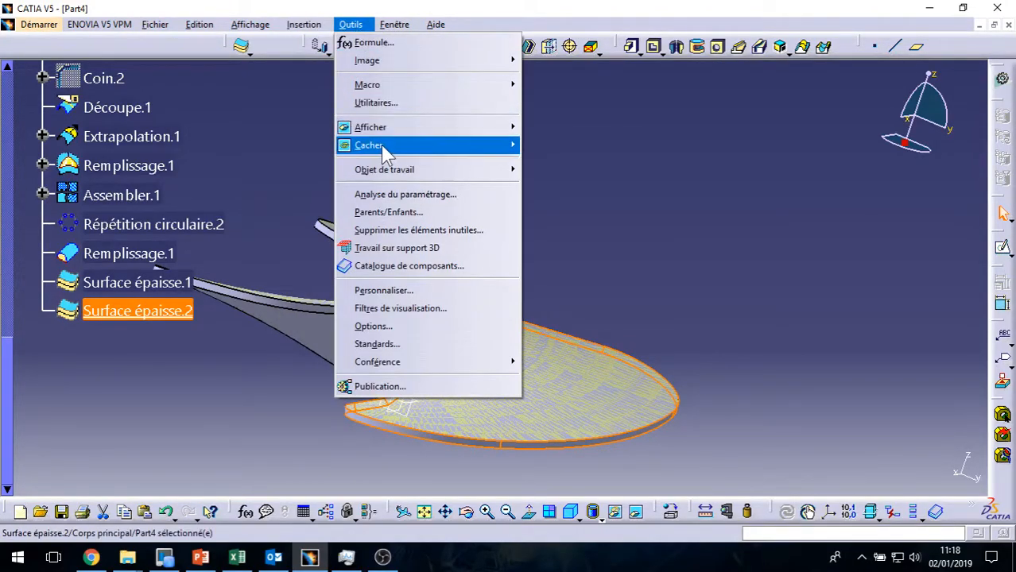
mouse_move(380, 145)
left_click(577, 221)
Examine the solid propeller's hub and the three thickened blades from several viewing angles.
middle_click_drag(639, 266, 512, 300)
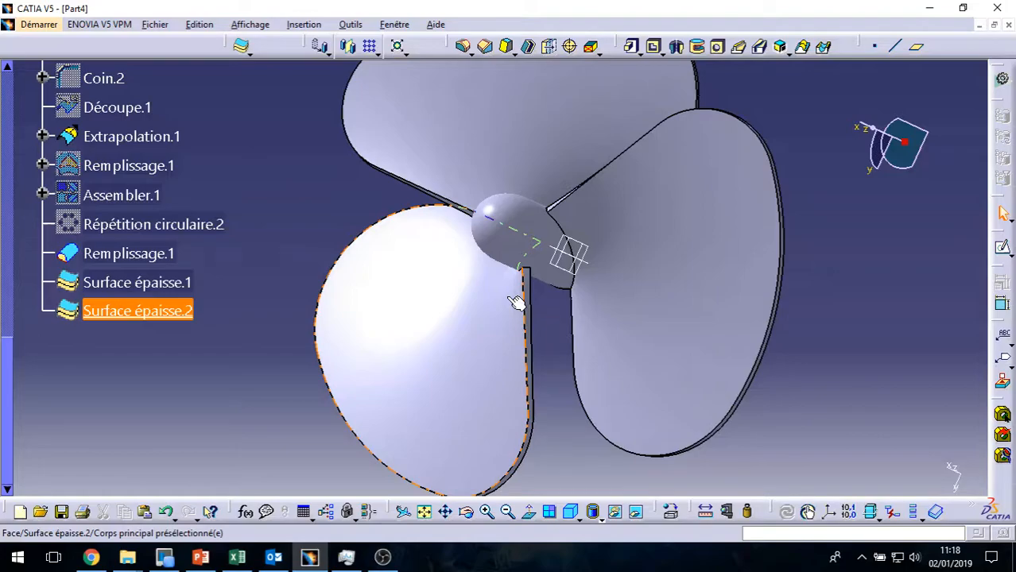
middle_click_drag(544, 336, 544, 240)
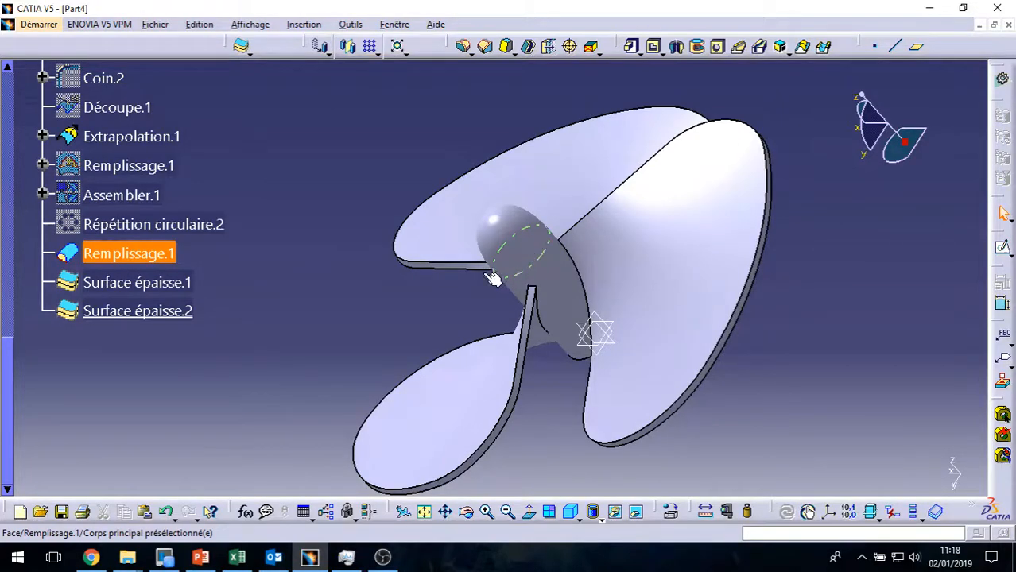
middle_click_drag(343, 303, 372, 308)
middle_click_drag(505, 207, 419, 380)
middle_click_drag(476, 396, 544, 345)
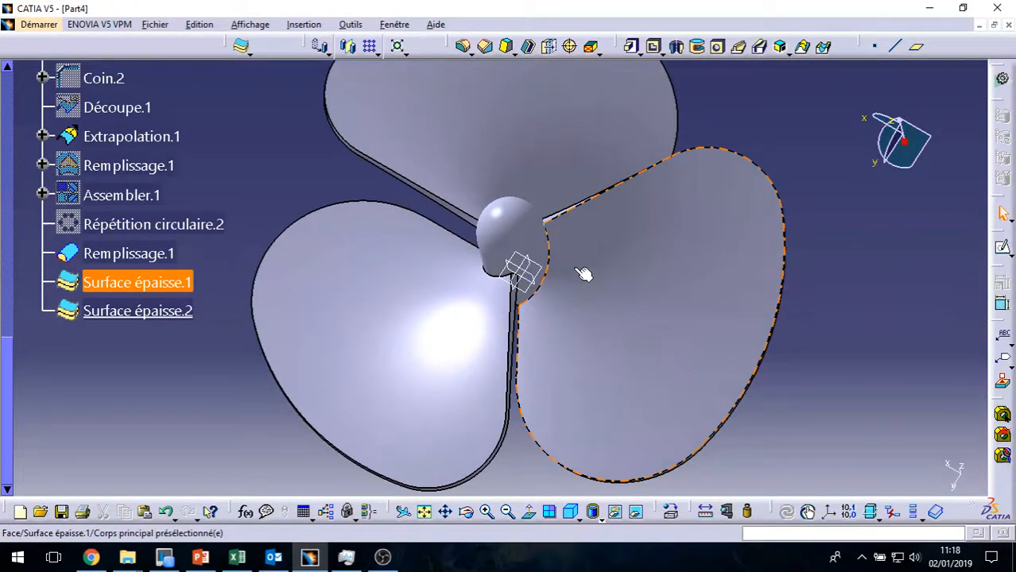
middle_click_drag(717, 263, 729, 346)
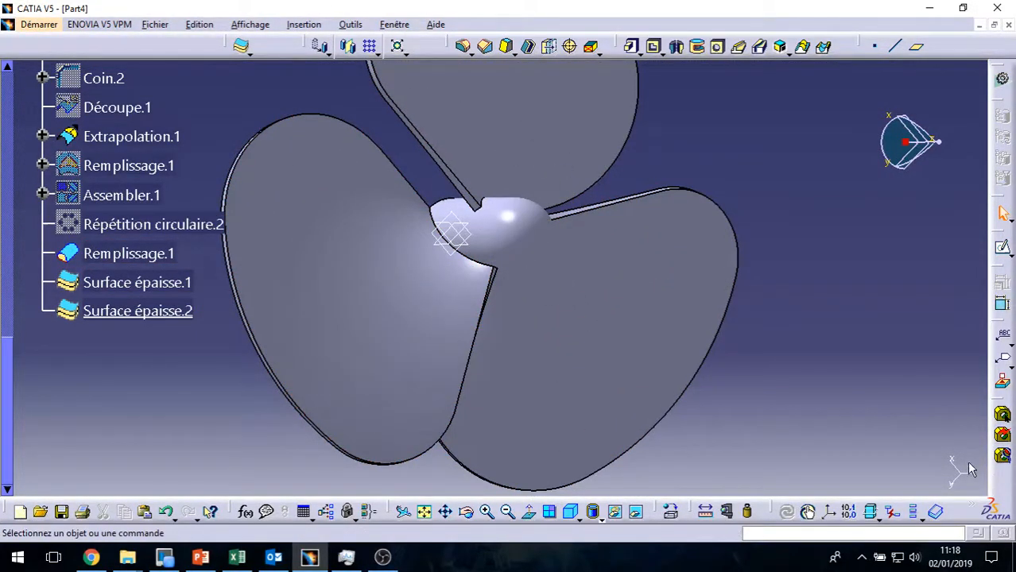
middle_click_drag(791, 282, 790, 303)
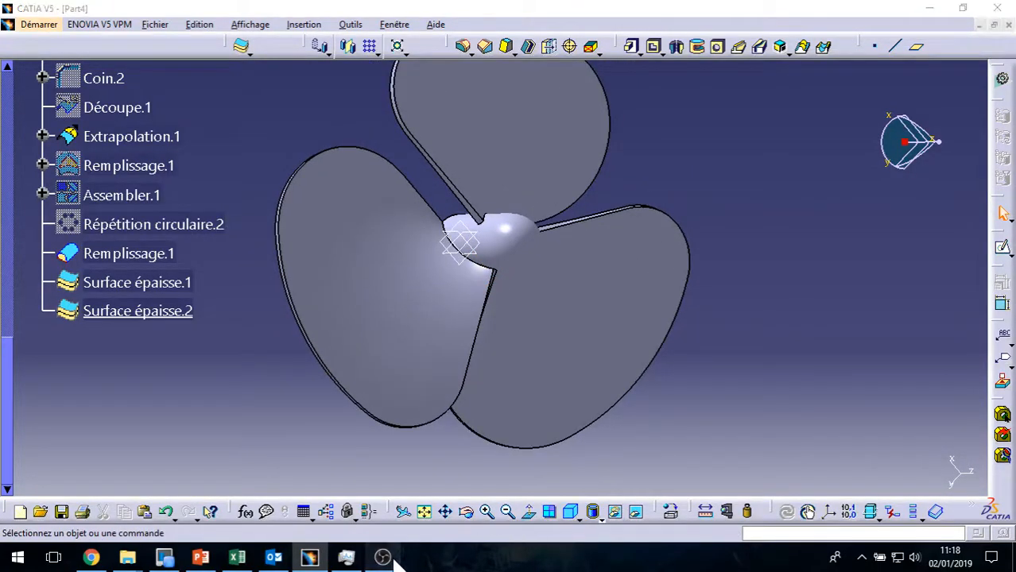